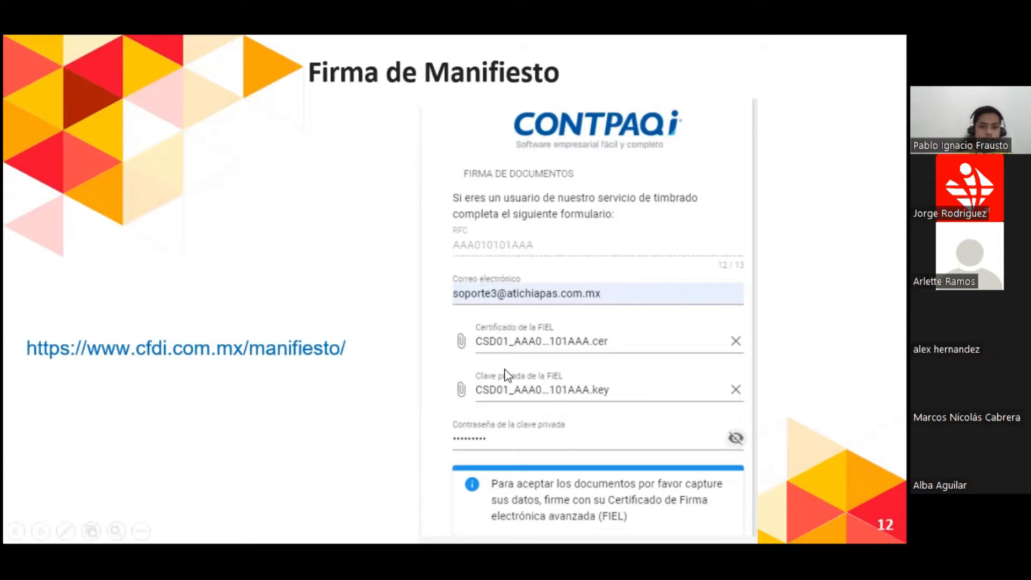
left_click(204, 351)
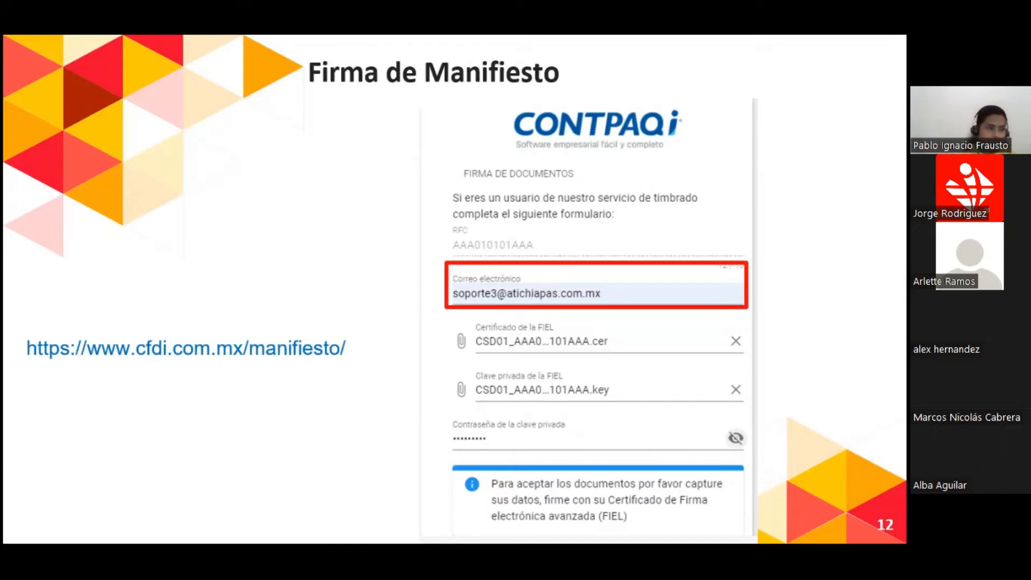
key("Right")
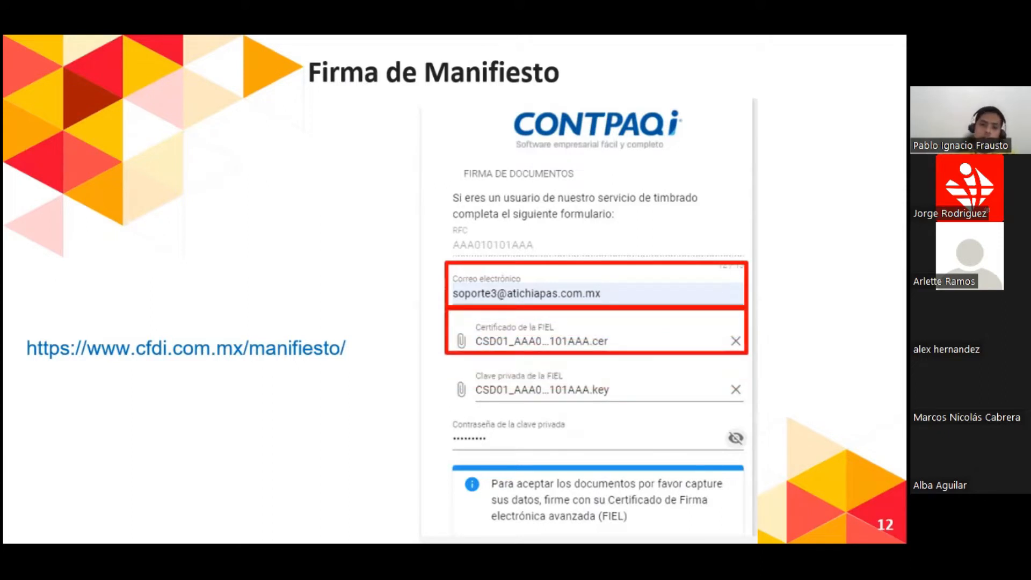
key("Right")
key("Right")
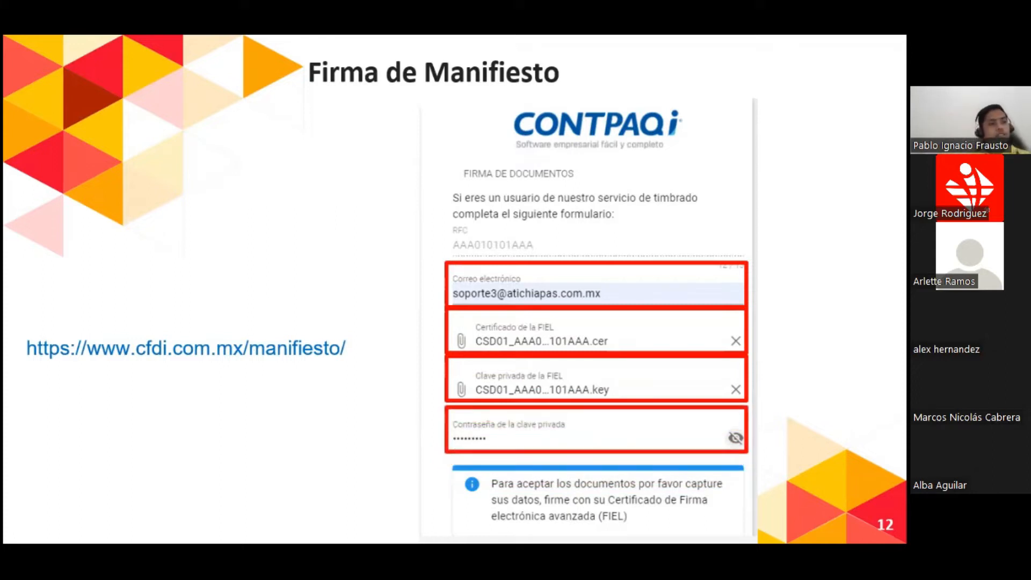
key("Right")
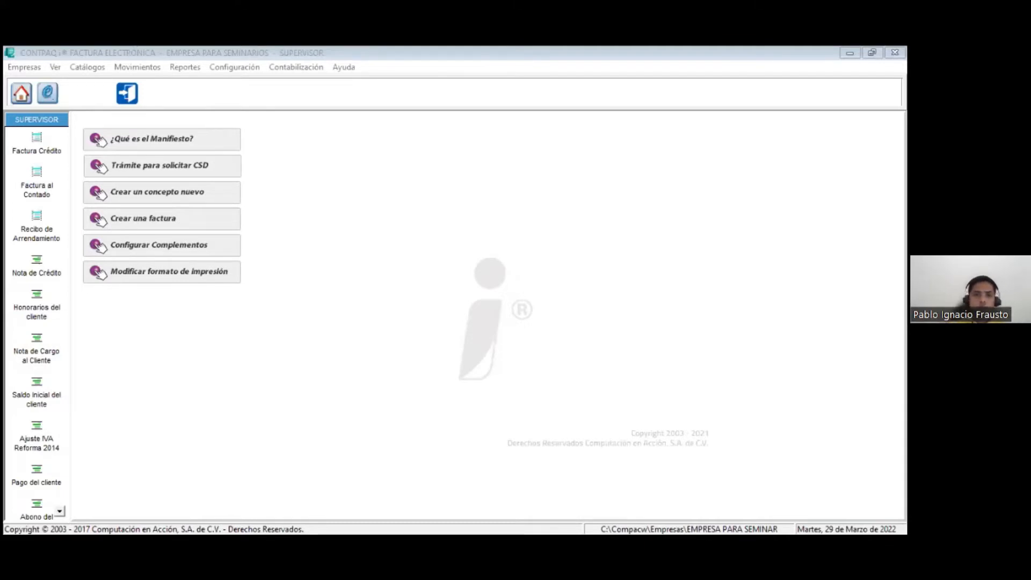
left_click(545, 124)
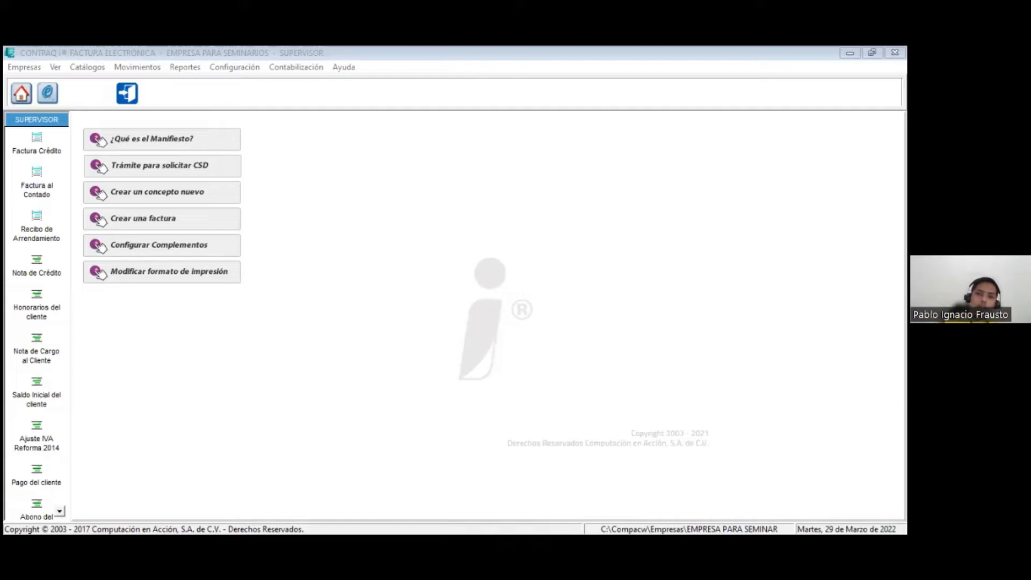
left_click(247, 158)
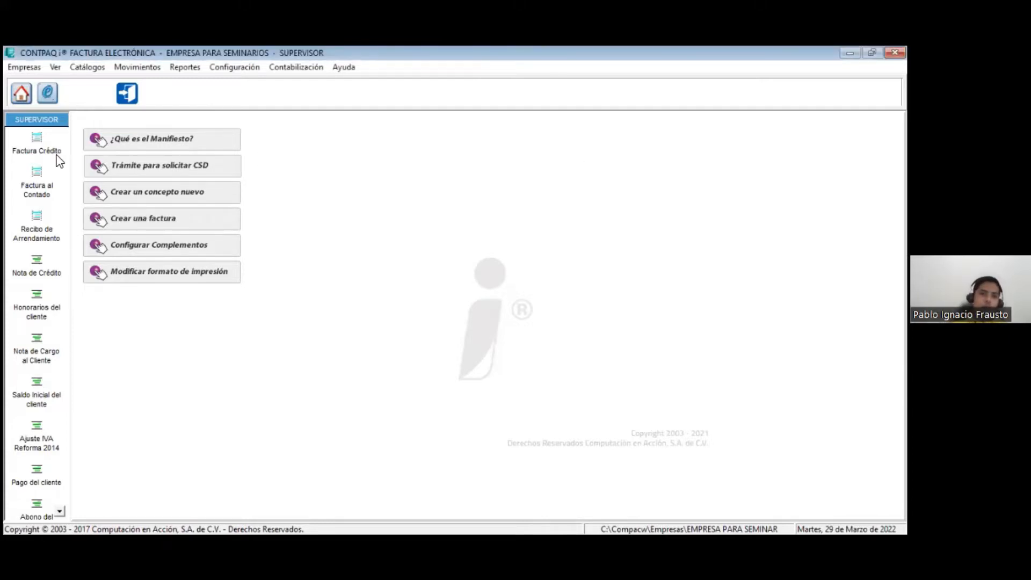
Step: View the blank new-company form from the company catalogue, and reopen EMPRESA PARA SEMINARIOS without its cash invoice window
left_click(20, 100)
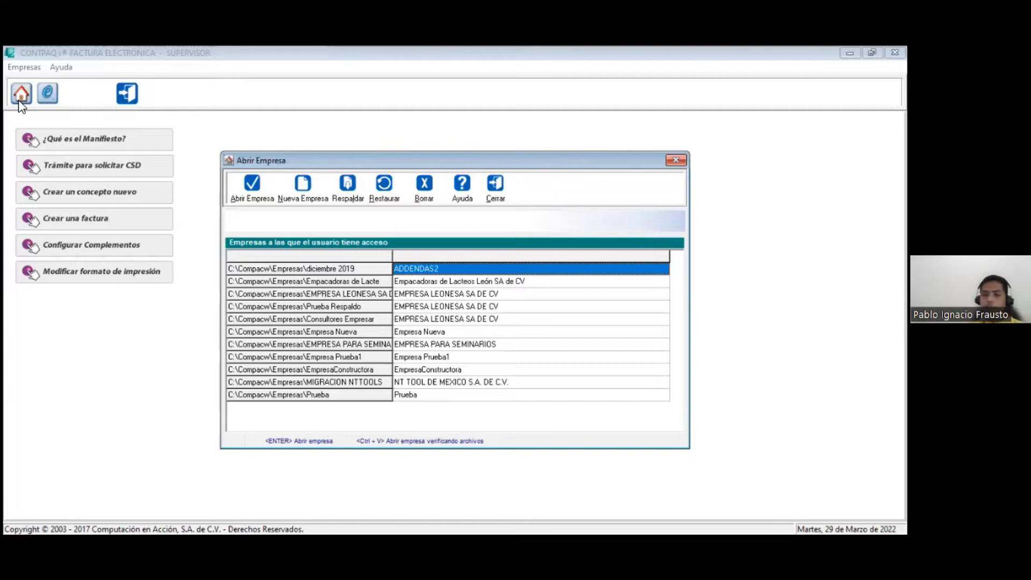
left_click(300, 188)
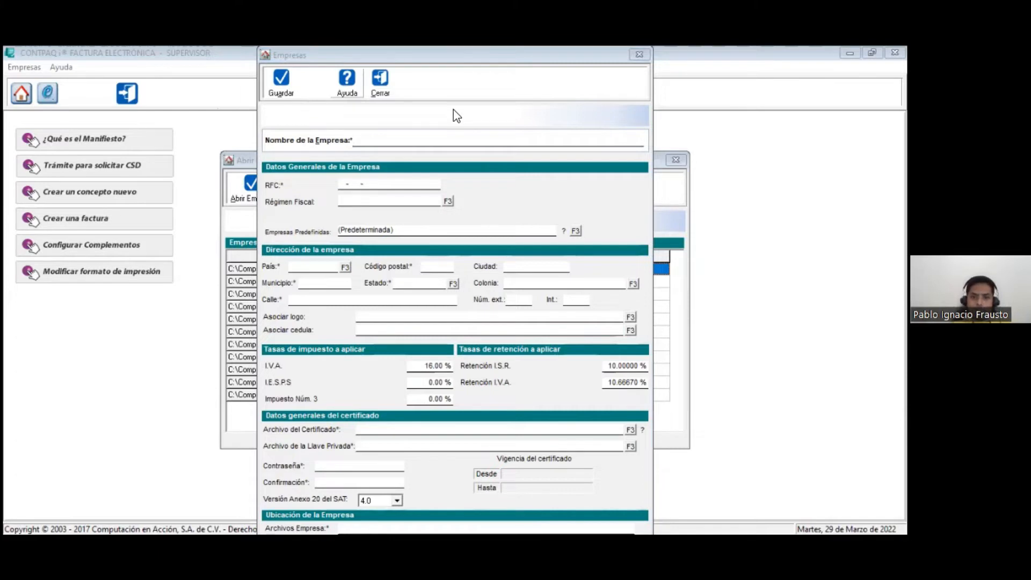
key("Escape")
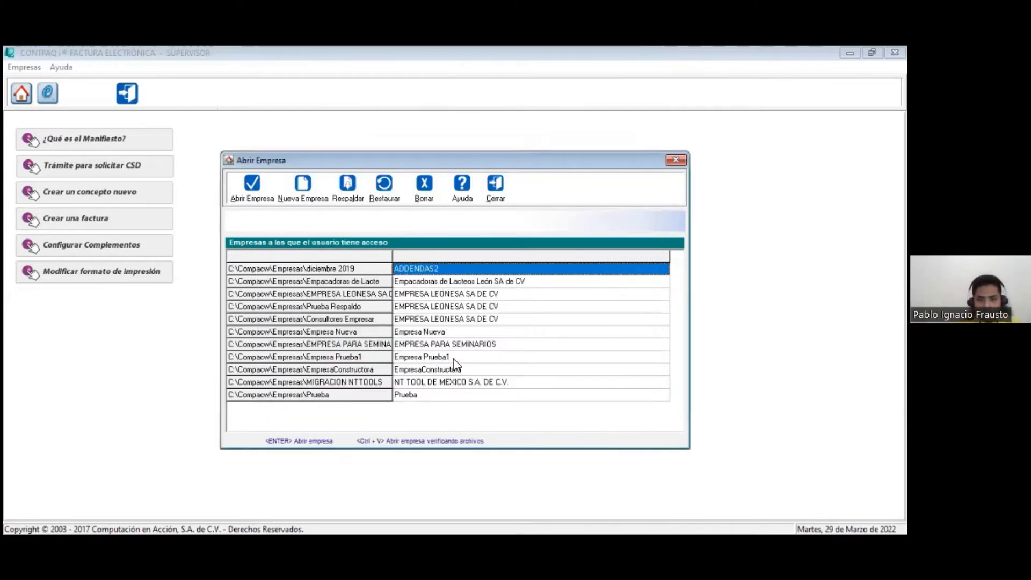
left_click(444, 345)
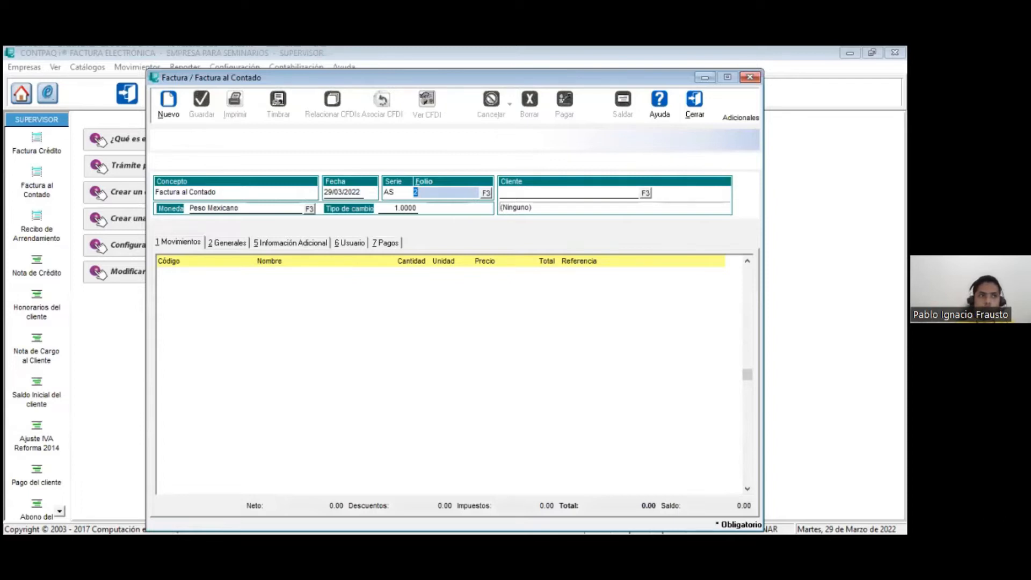
left_click(694, 103)
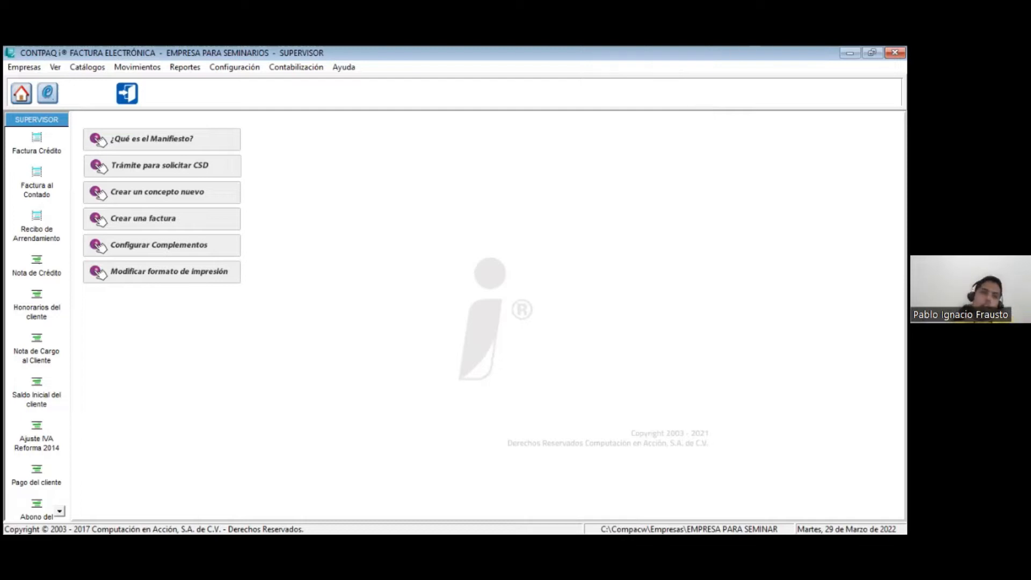
Step: Return to the company catalogue, open EMPRESA PARA SEMINARIOS and close the Factura al Contado window
left_click(19, 94)
key("Down")
key("Down")
key("Down")
key("Down")
key("Down")
key("Down")
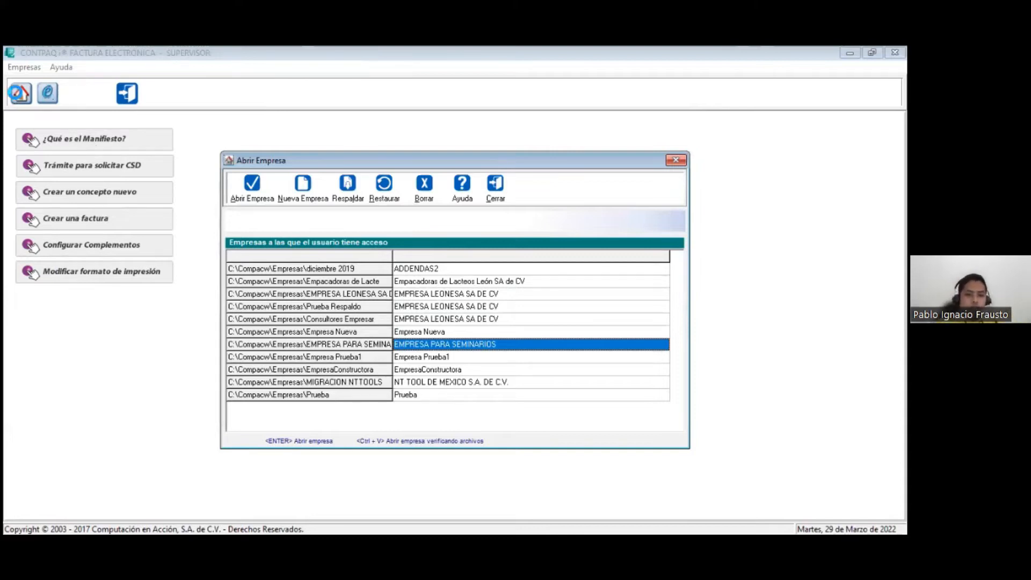
key("Return")
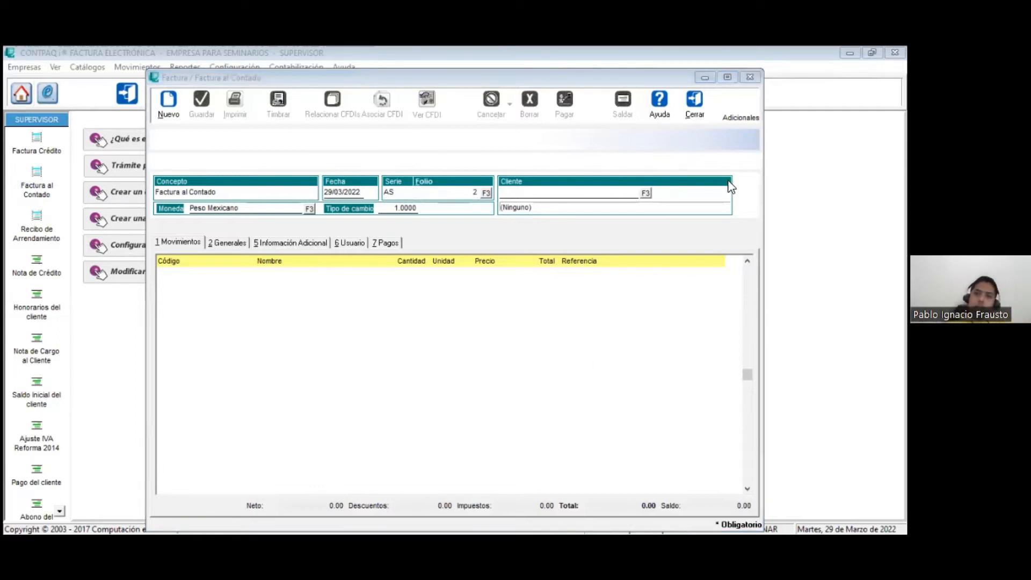
left_click(695, 102)
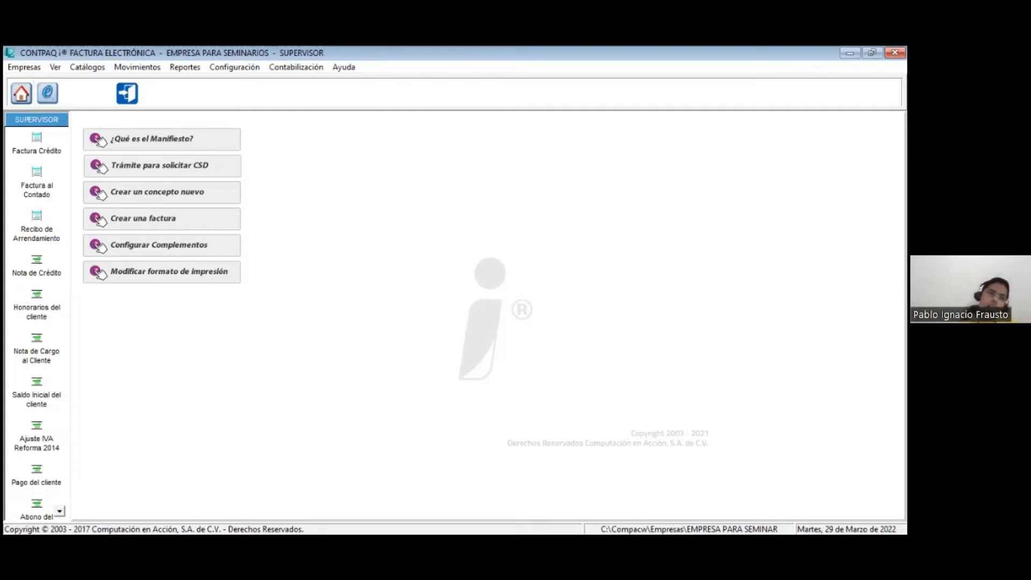
Step: Select EMPRESA PARA SEMINARIOS in the company catalogue once more, load it and dismiss the cash invoice window
left_click(13, 97)
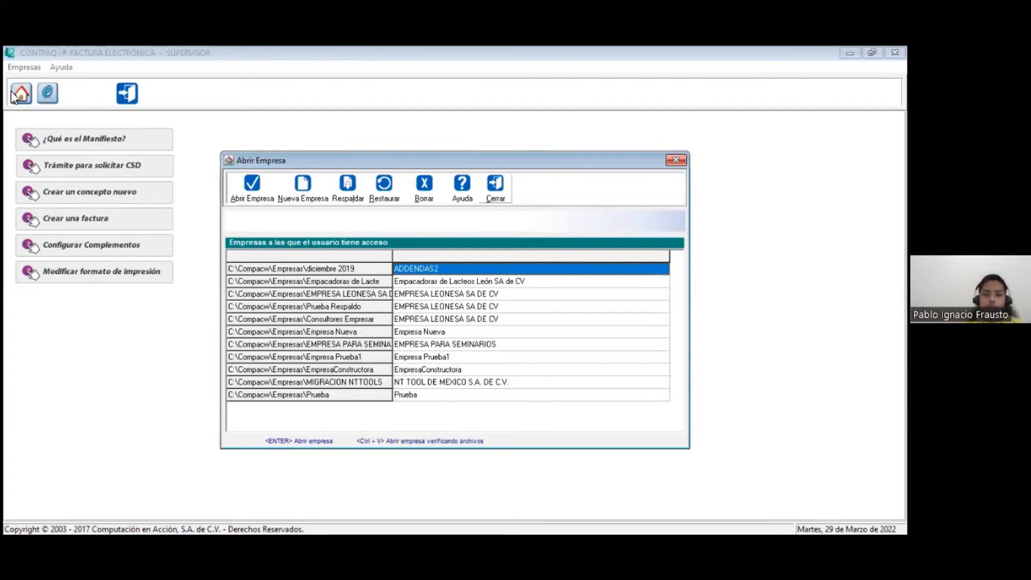
key("Down")
key("Down")
key("Down")
key("Down")
key("Down")
key("Down")
key("Down")
key("Up")
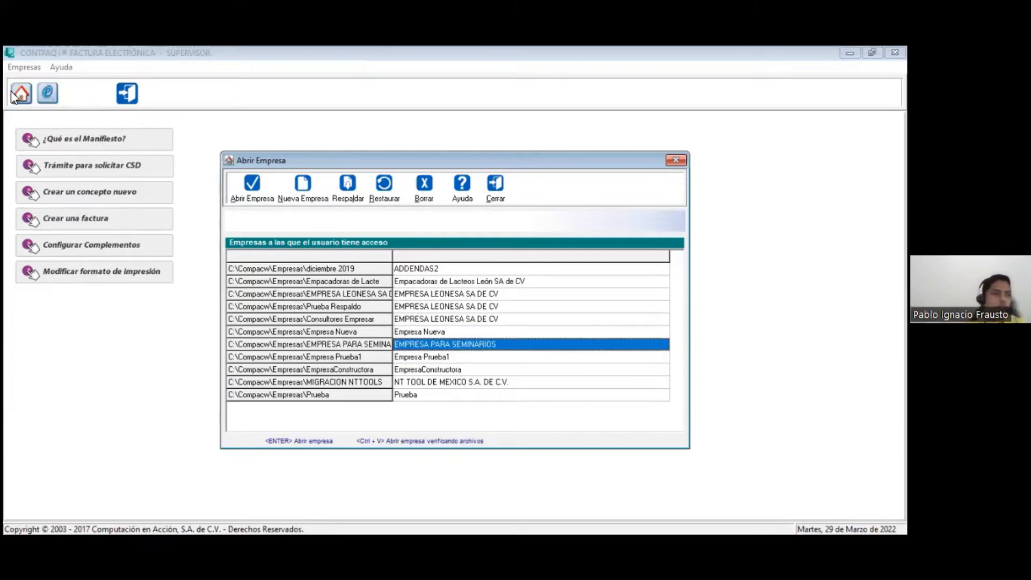
key("alt+Tab")
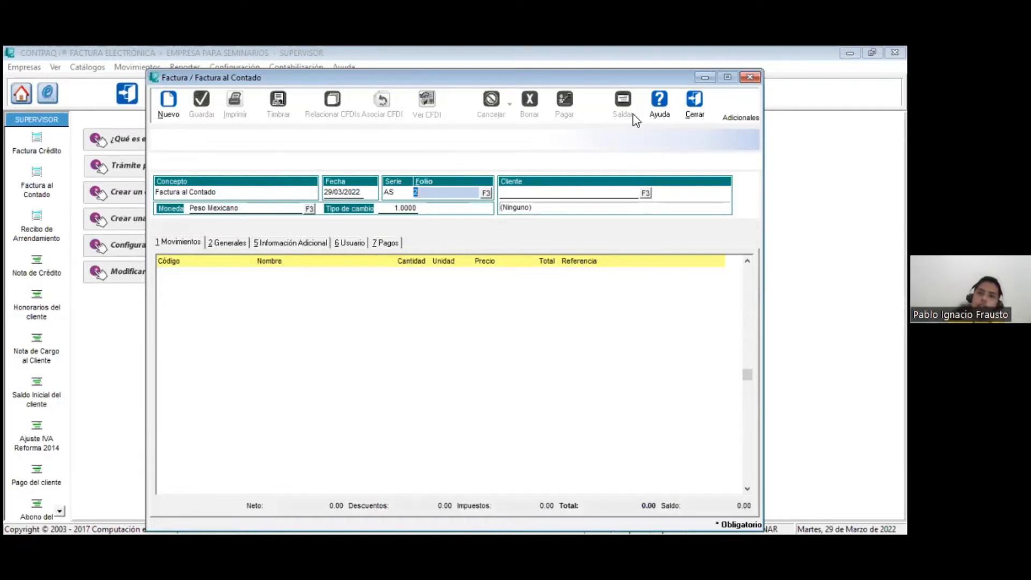
key("Escape")
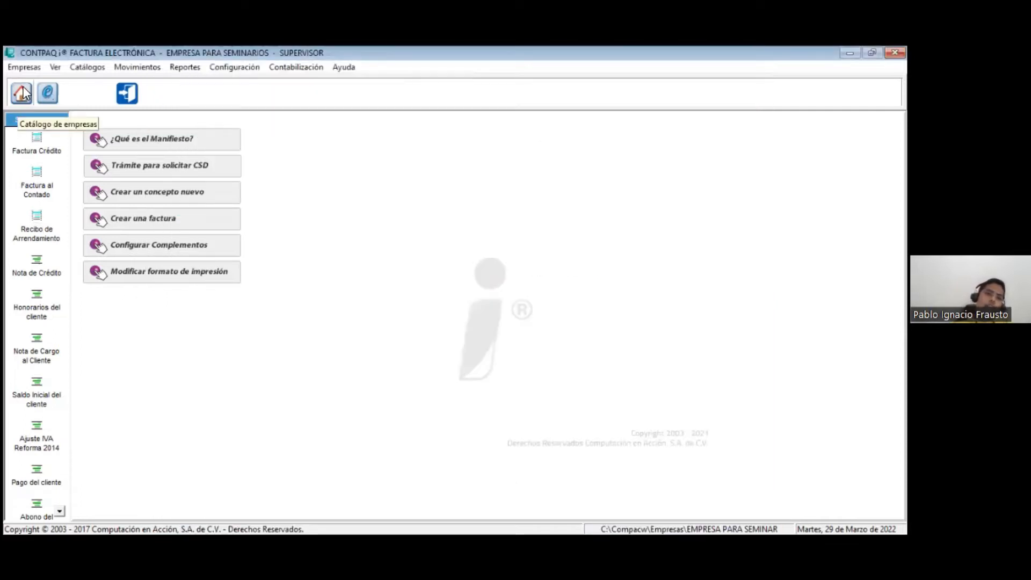
Step: Close the current company and open EMPRESA PARA SEMINARIOS from the list of accessible companies
left_click(24, 68)
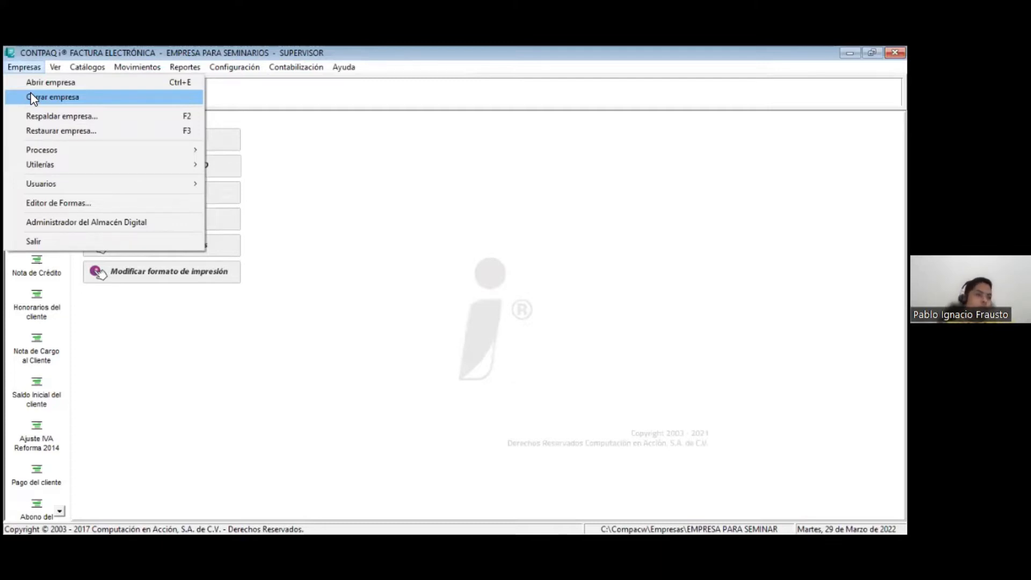
left_click(33, 98)
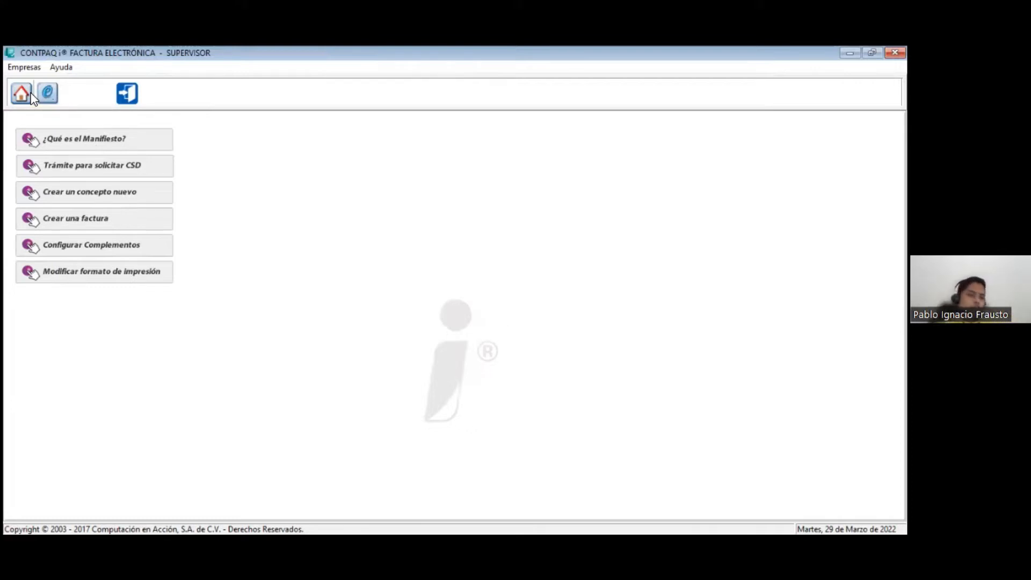
left_click(30, 93)
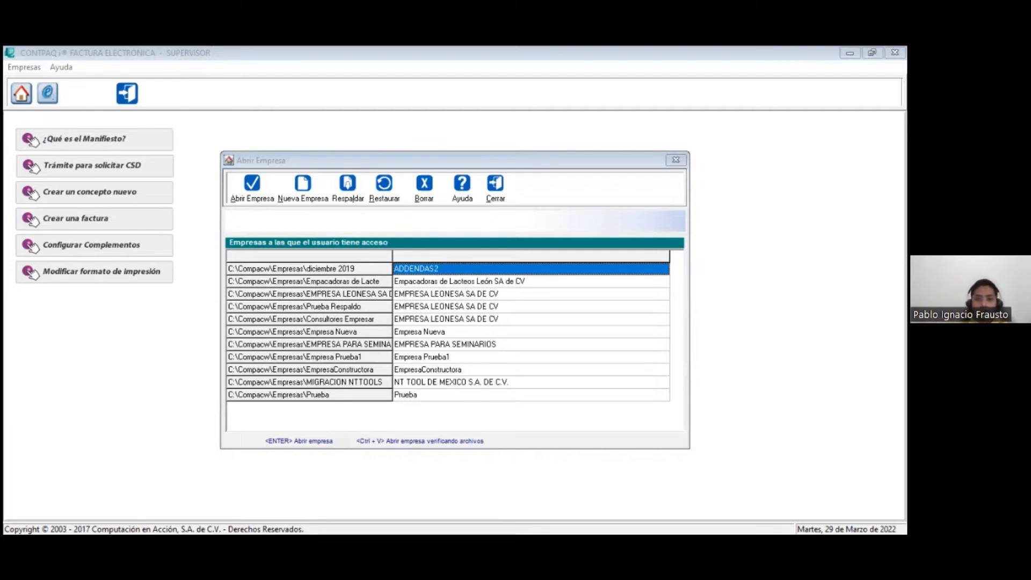
left_click(408, 344)
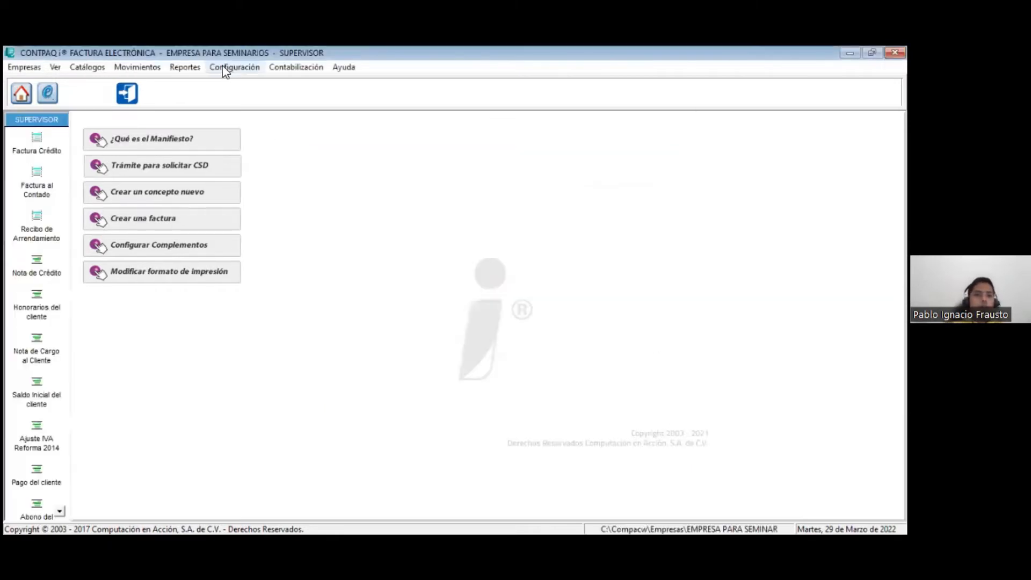
Step: Examine the general data and the tax configuration in the Redefinir empresa settings
left_click(225, 67)
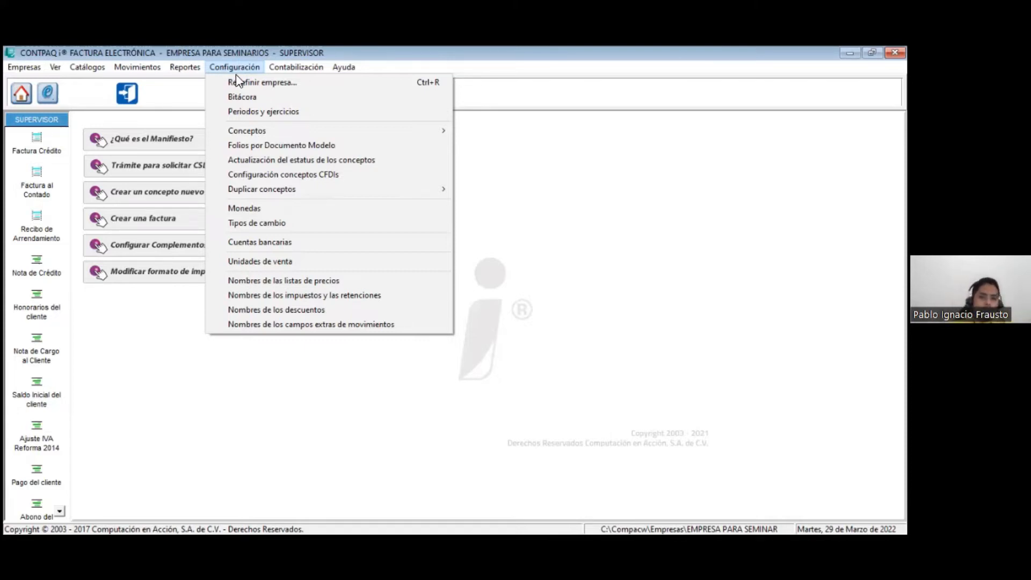
left_click(239, 83)
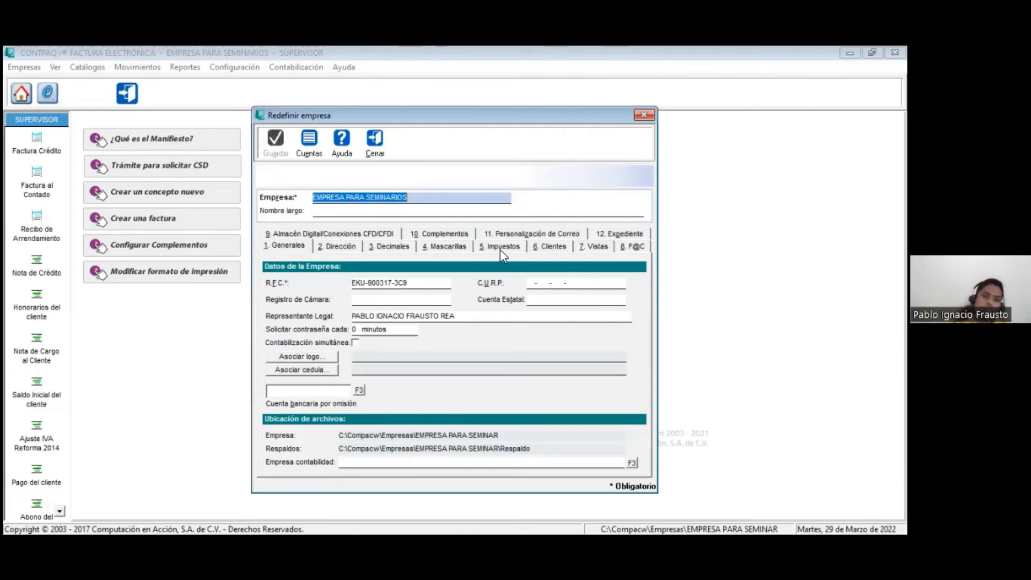
key("Escape")
left_click(252, 73)
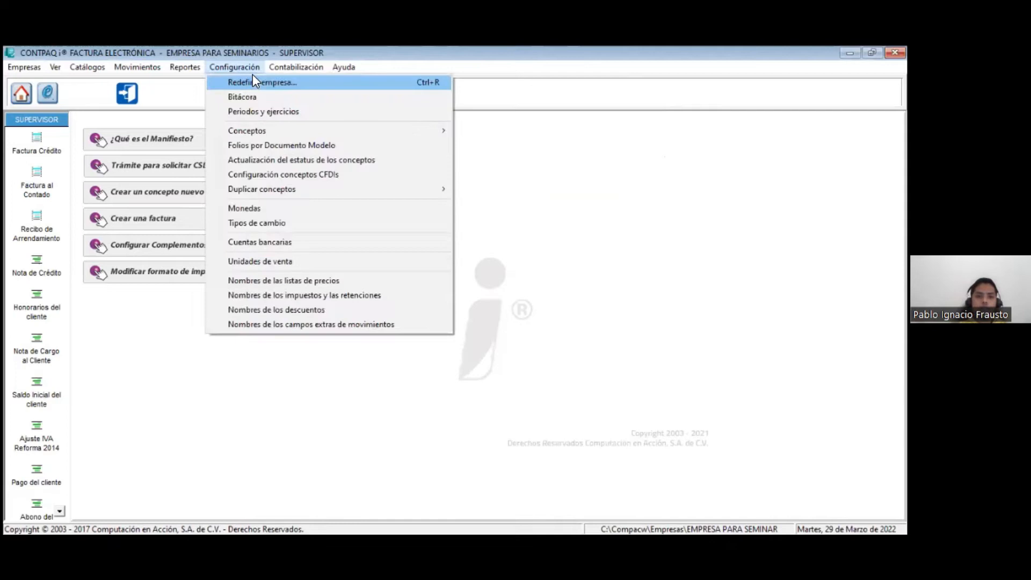
left_click(252, 80)
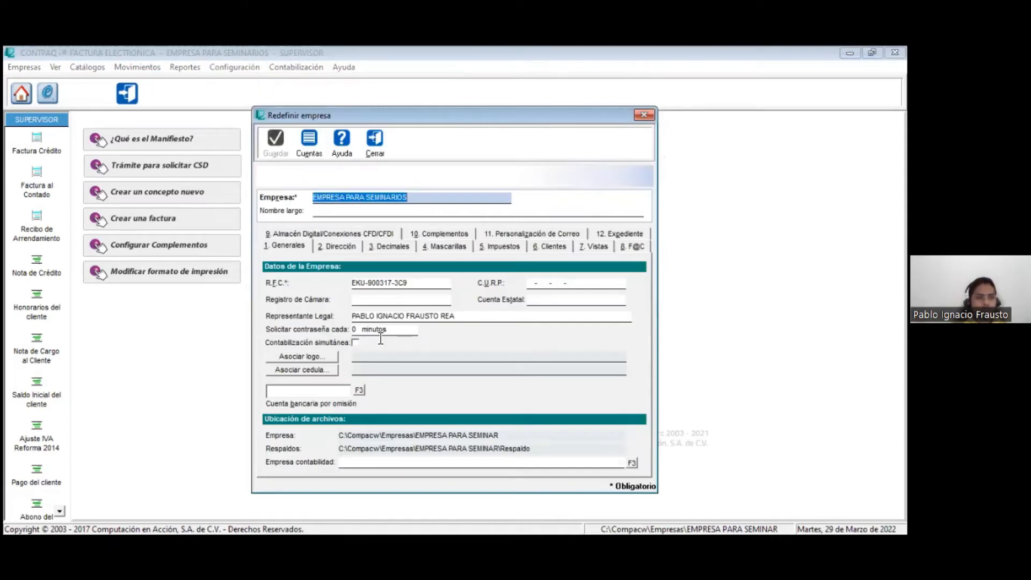
left_click(491, 250)
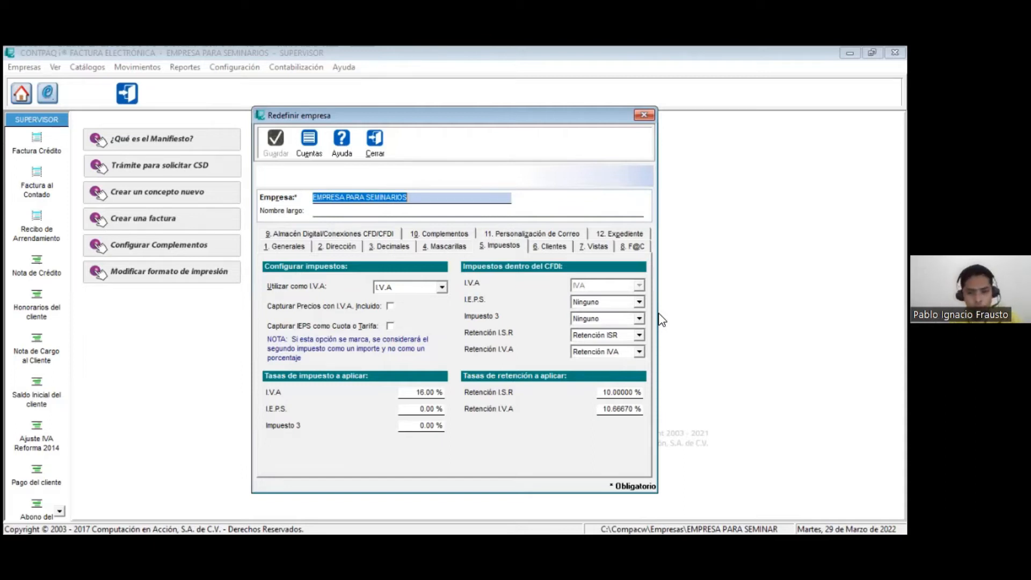
Step: Set I.E.P.S. to IEPS under the CFDI taxes, view the Retención I.S.R. options and discard the changes
left_click(599, 302)
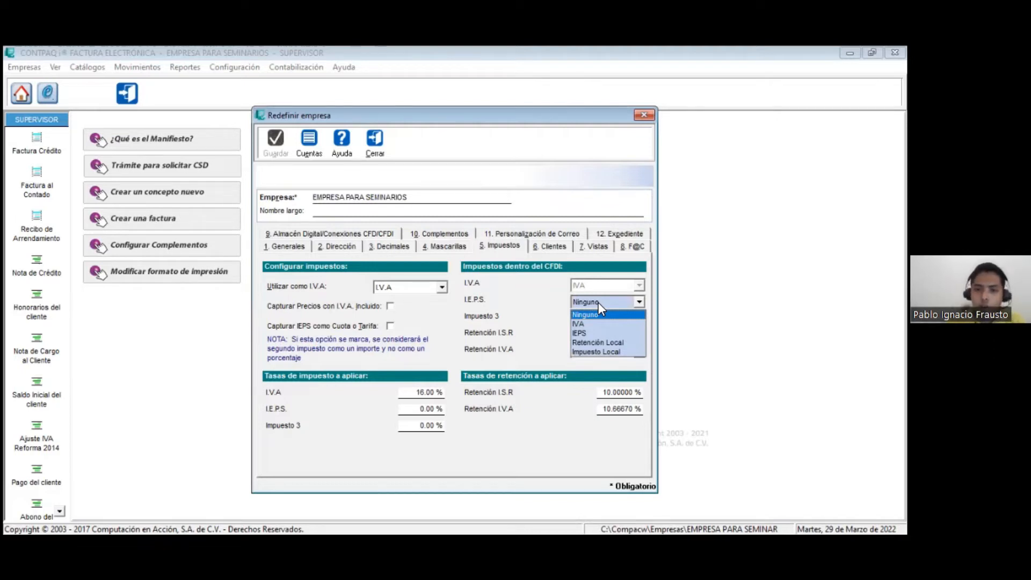
left_click(579, 334)
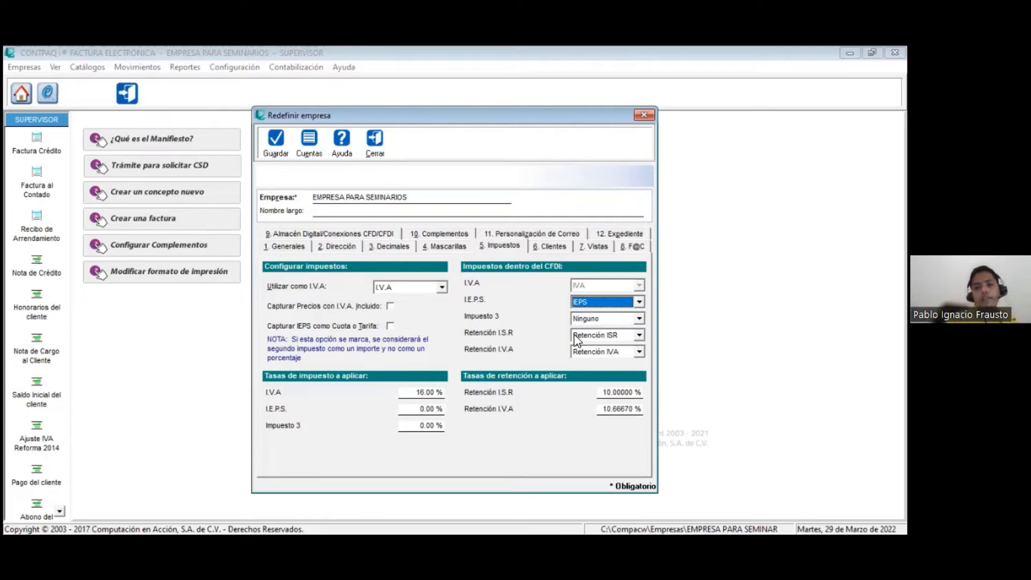
left_click(576, 337)
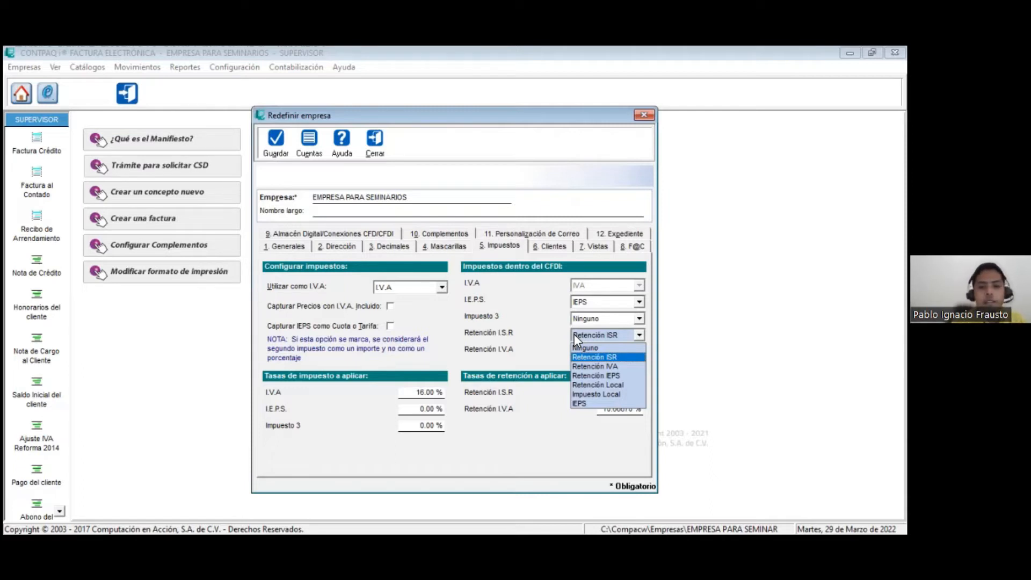
key("Escape")
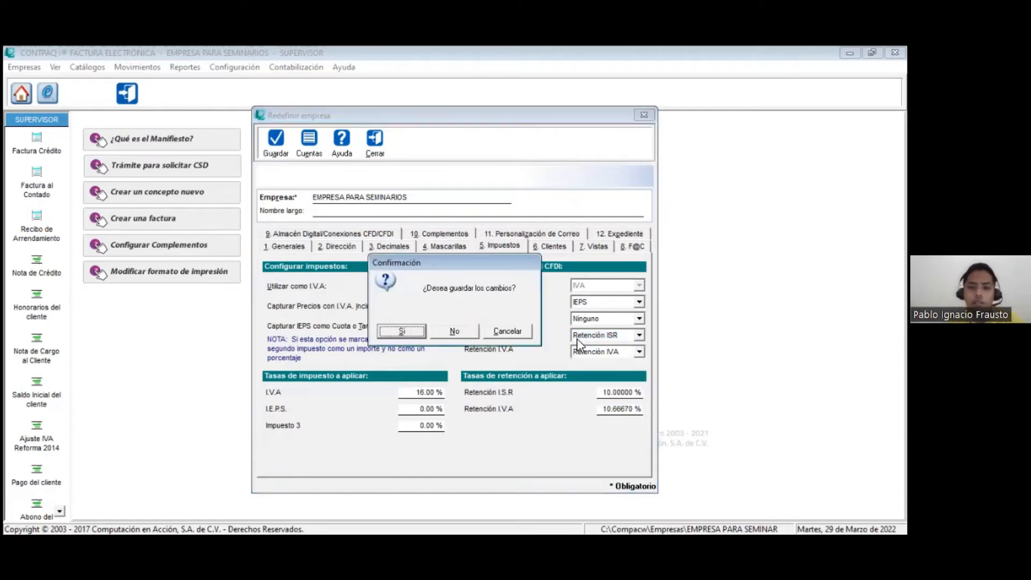
left_click(508, 331)
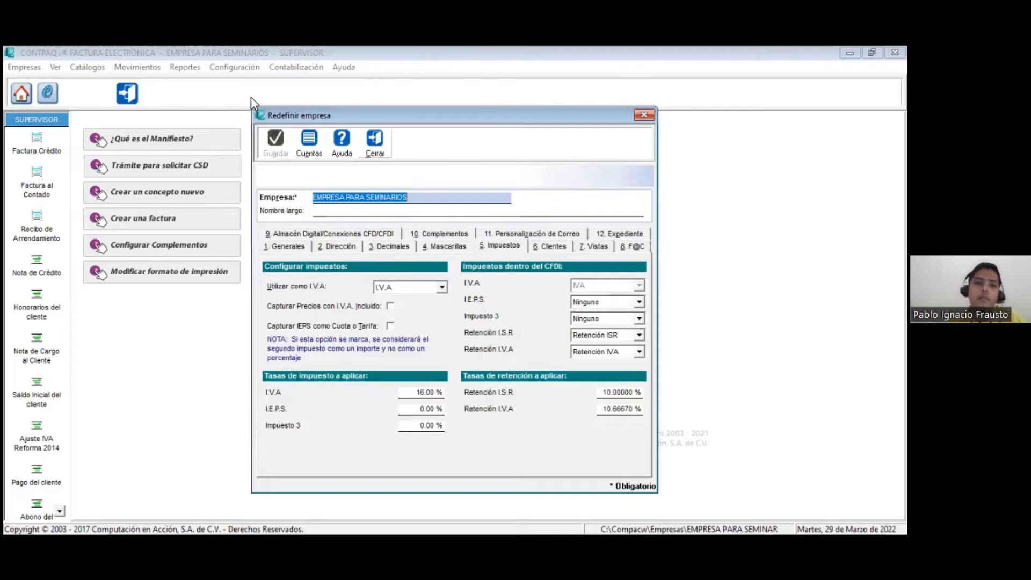
Step: Rename the third tax to Imp ISR Extra in the names of taxes and withholdings, and accept the change
left_click(234, 67)
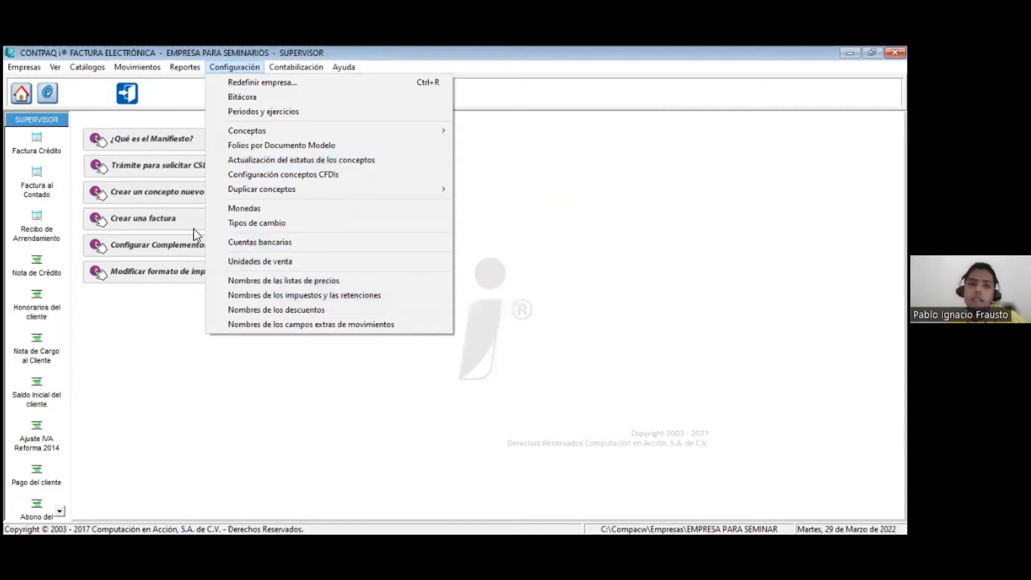
left_click(165, 74)
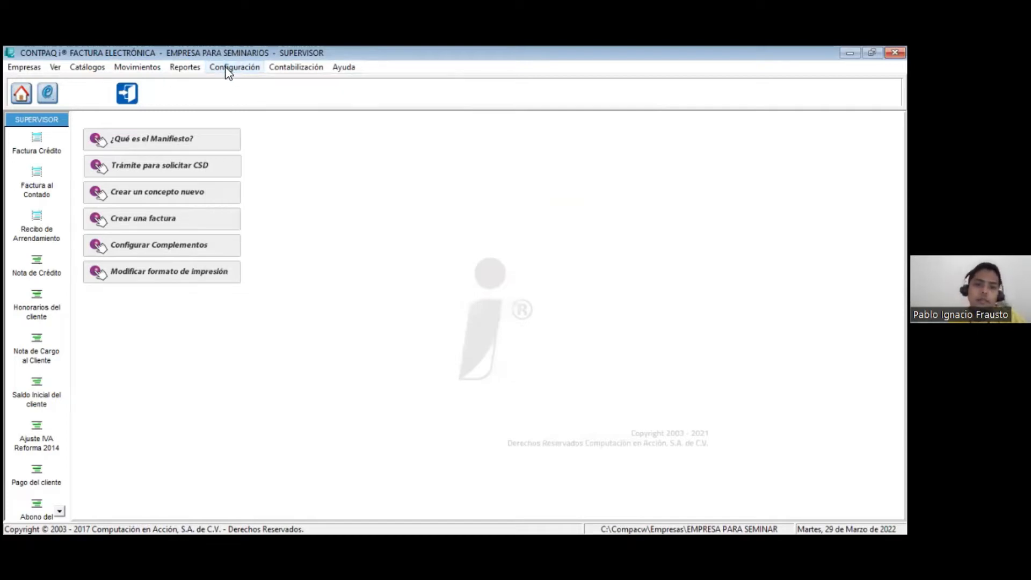
left_click(229, 71)
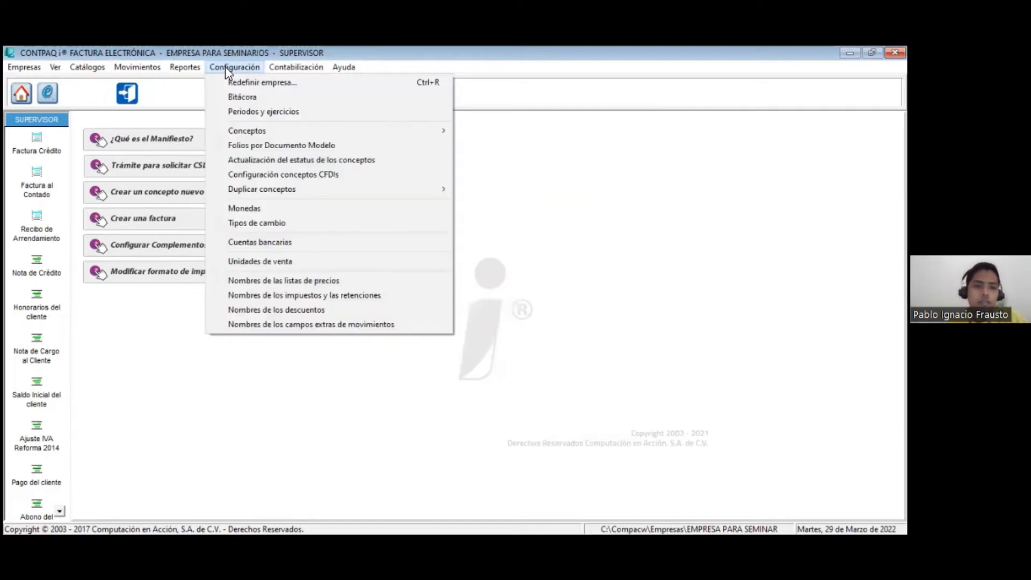
left_click(266, 296)
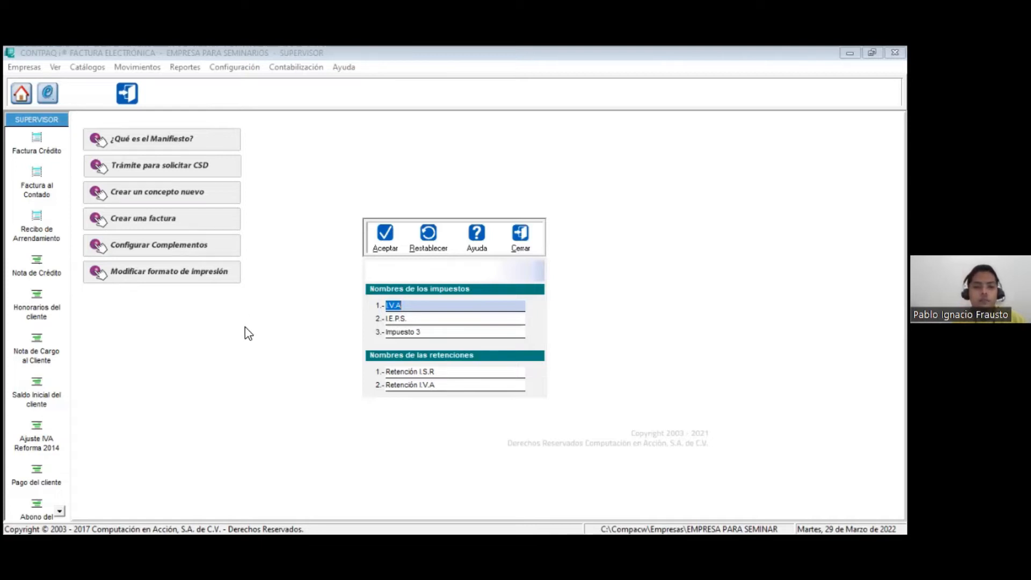
left_click(405, 328)
key("BackSpace")
type("ISR Ex")
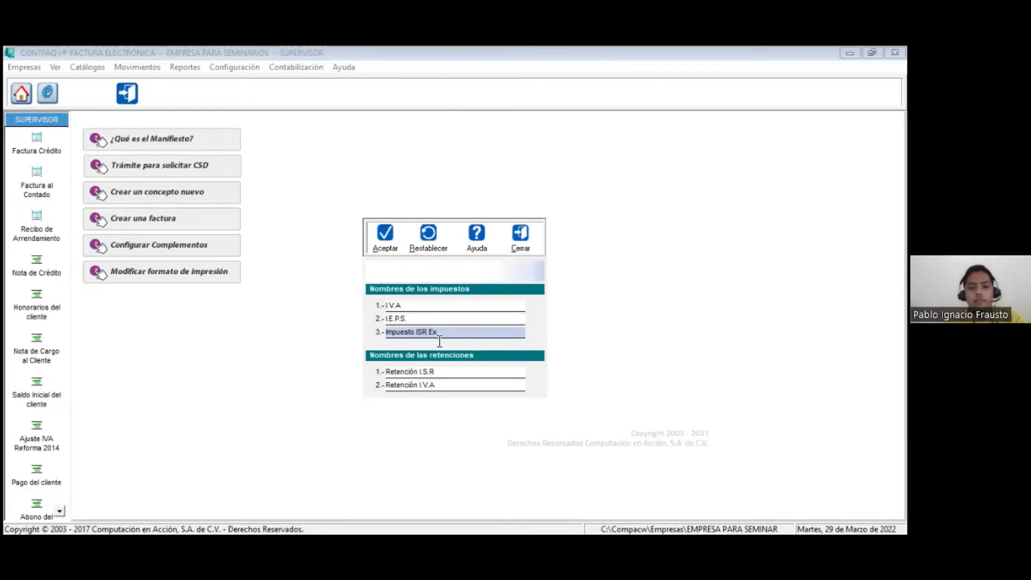
type(".")
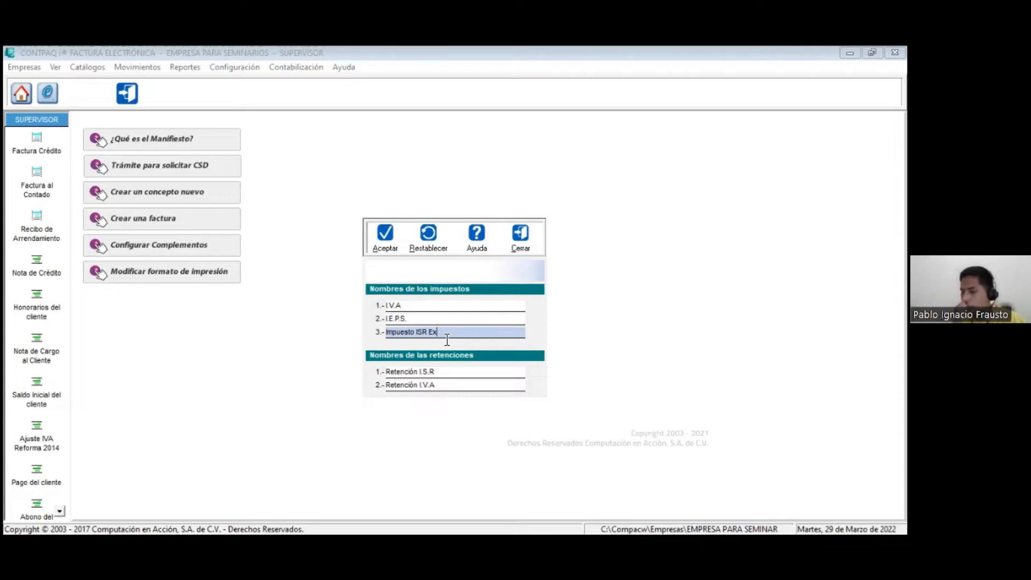
key("Left")
key("Left")
key("Left")
key("Left")
key("Left")
key("Left")
key("Left")
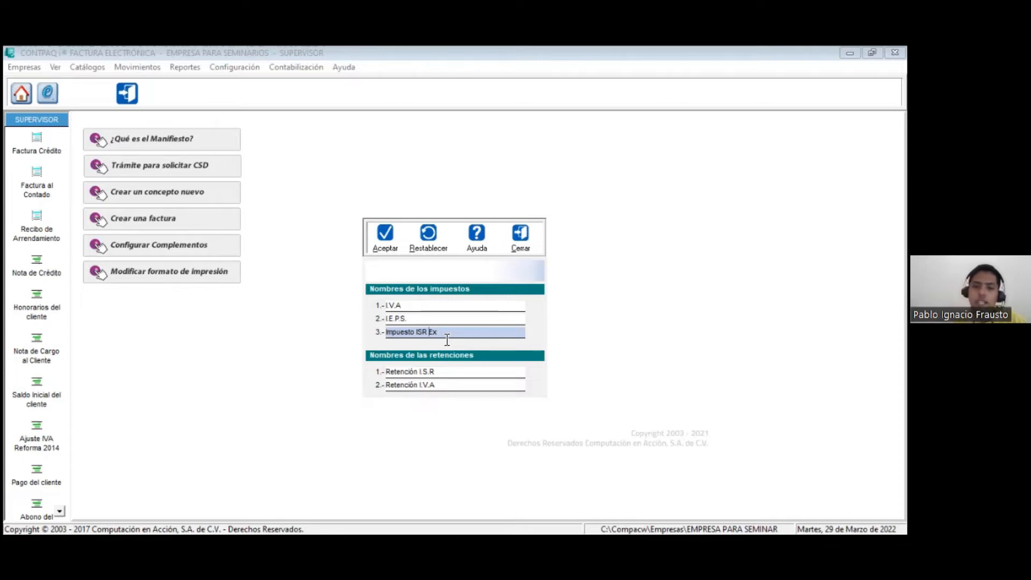
key("BackSpace")
key("BackSpace")
key("BackSpace")
key("BackSpace")
key("BackSpace")
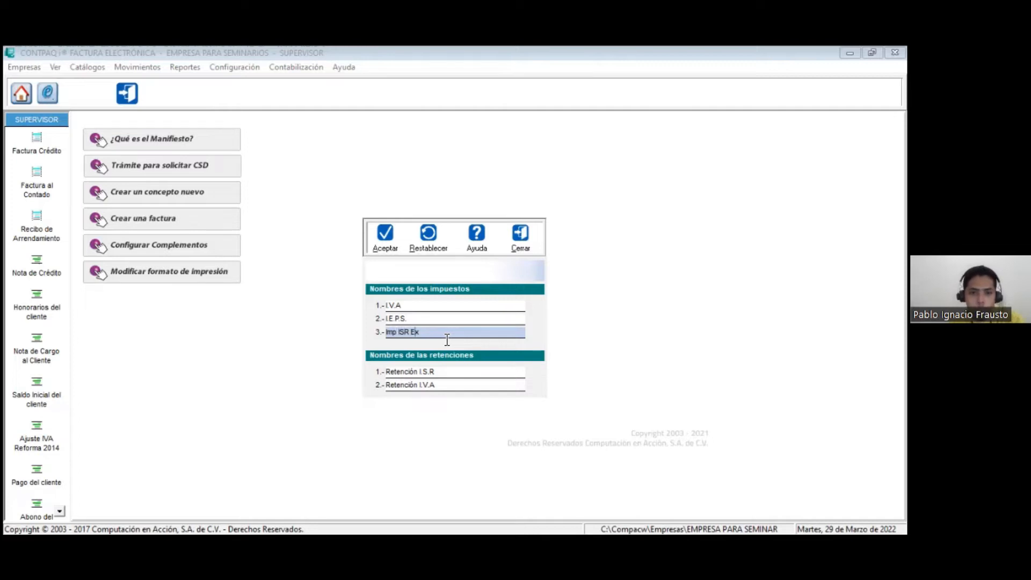
type("tra")
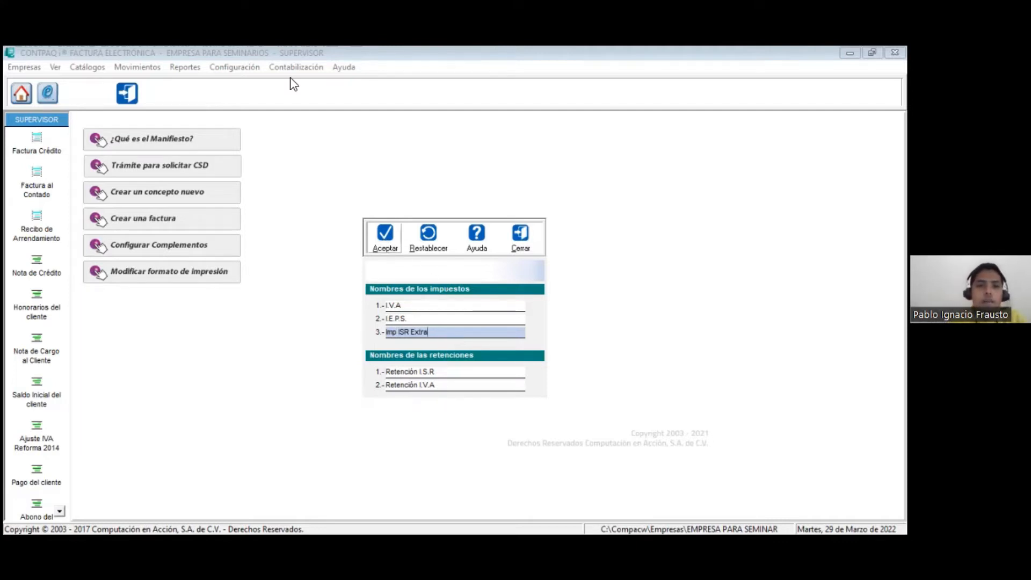
Step: Reopen the Redefinir empresa settings and review the tax configuration and the company's address data
left_click(237, 70)
left_click(231, 89)
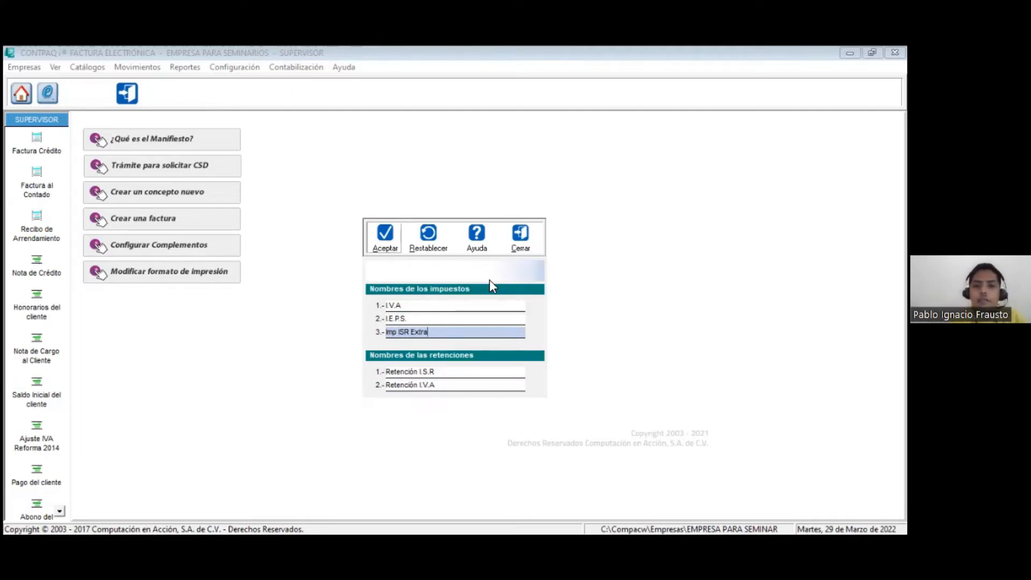
left_click(491, 246)
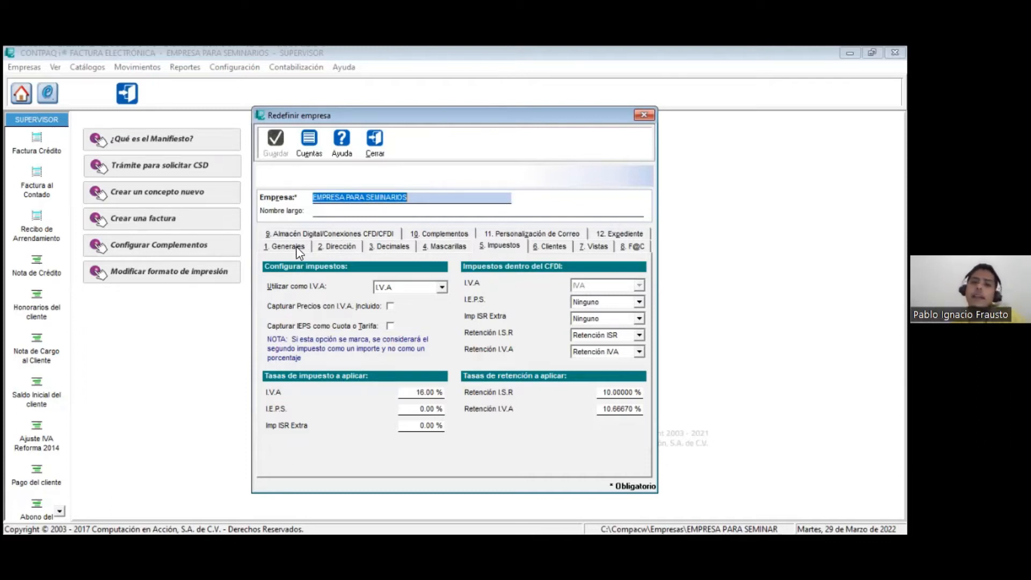
left_click(331, 247)
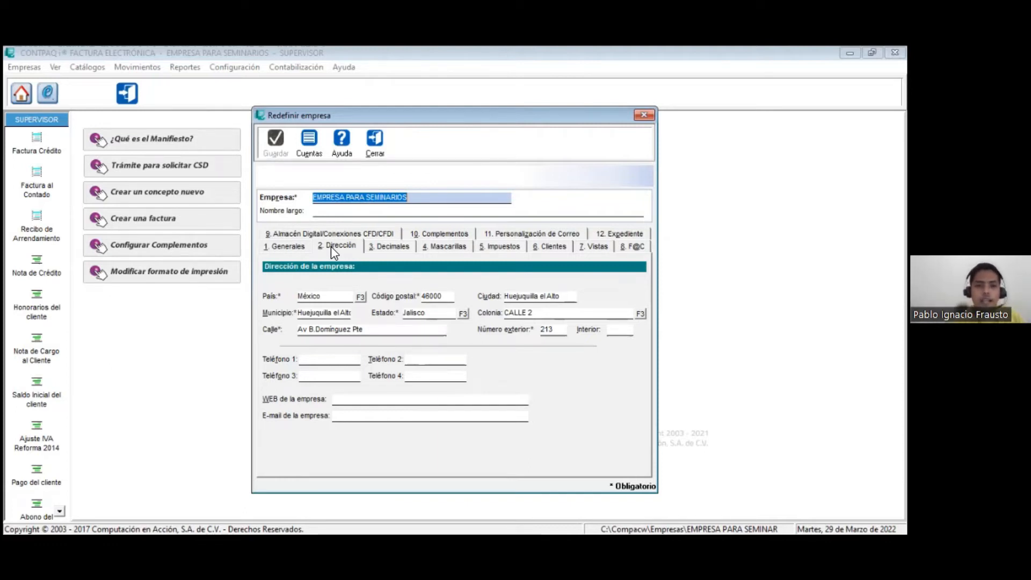
Step: Set the number of decimals for Cantidades to 5 in the company settings
left_click(387, 246)
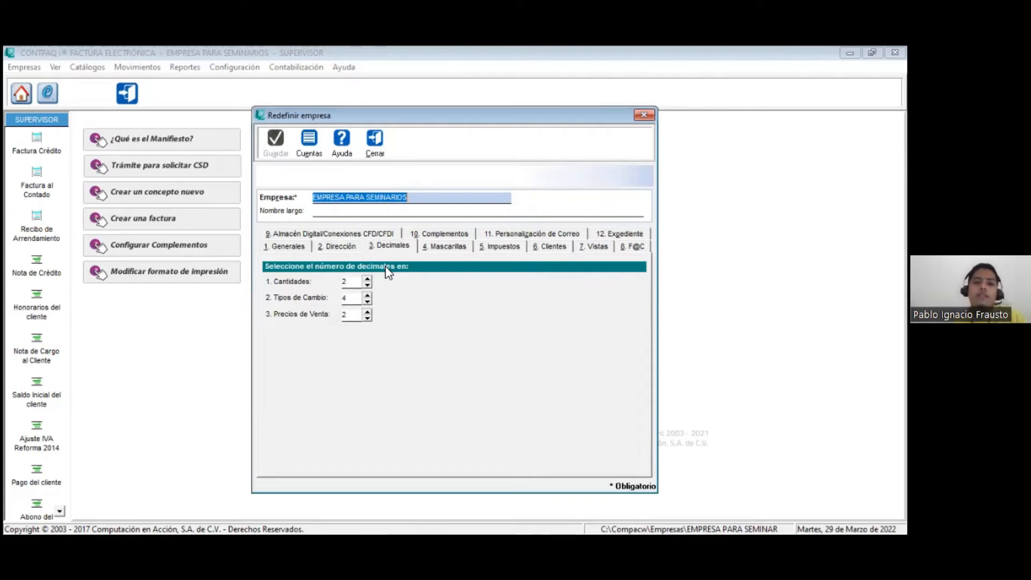
left_click(356, 281)
key("Tab")
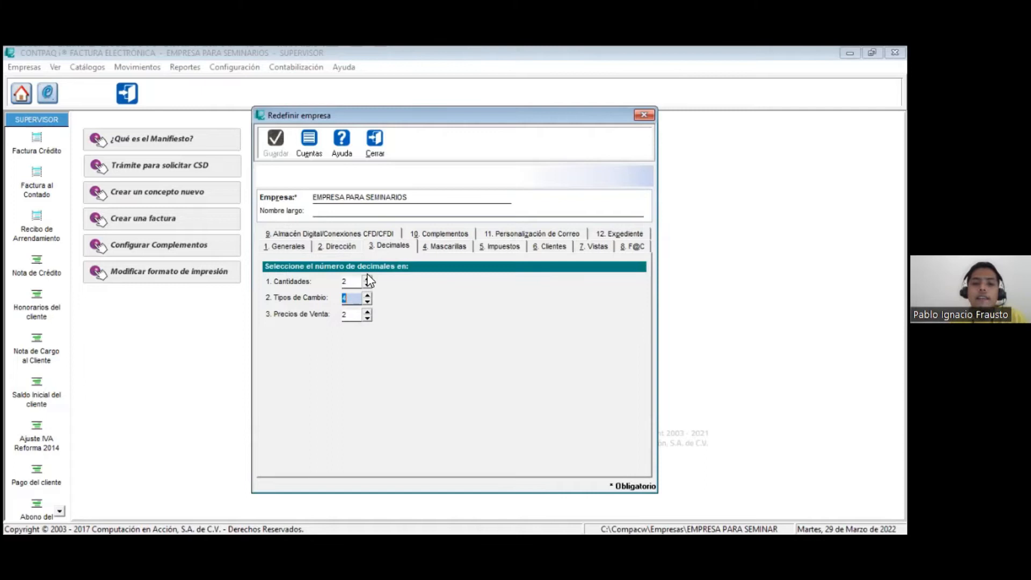
left_click(367, 278)
left_click(367, 278)
left_click(368, 278)
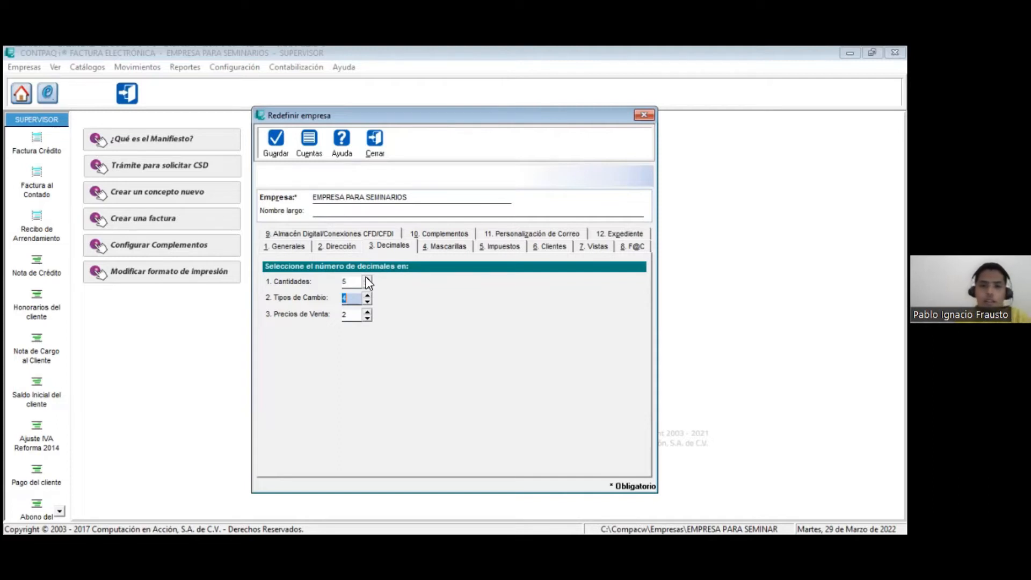
Step: View the edit masks for client, service, R.F.C. and C.U.R.P. codes, and close the company settings without saving
left_click(450, 247)
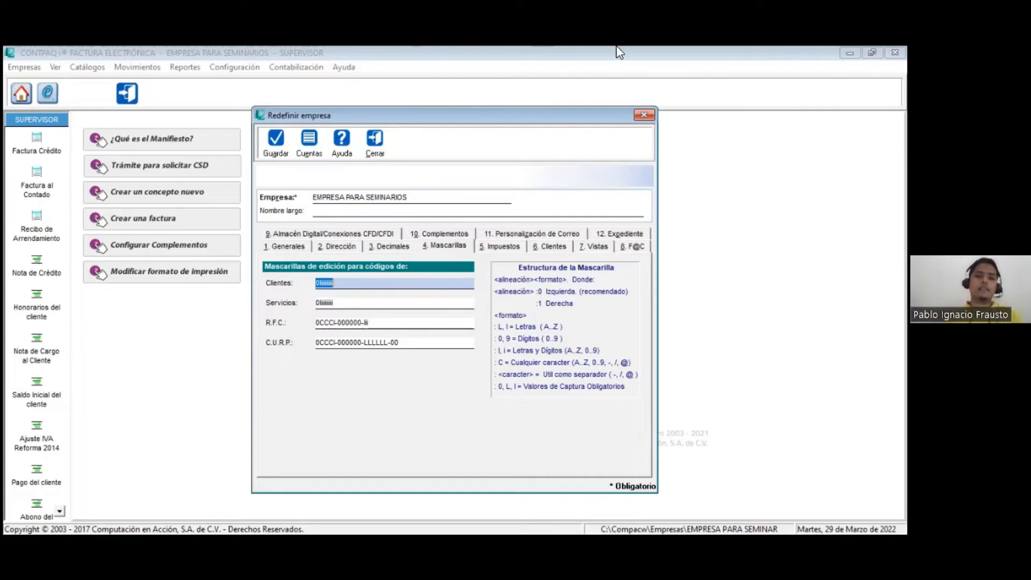
left_click(375, 144)
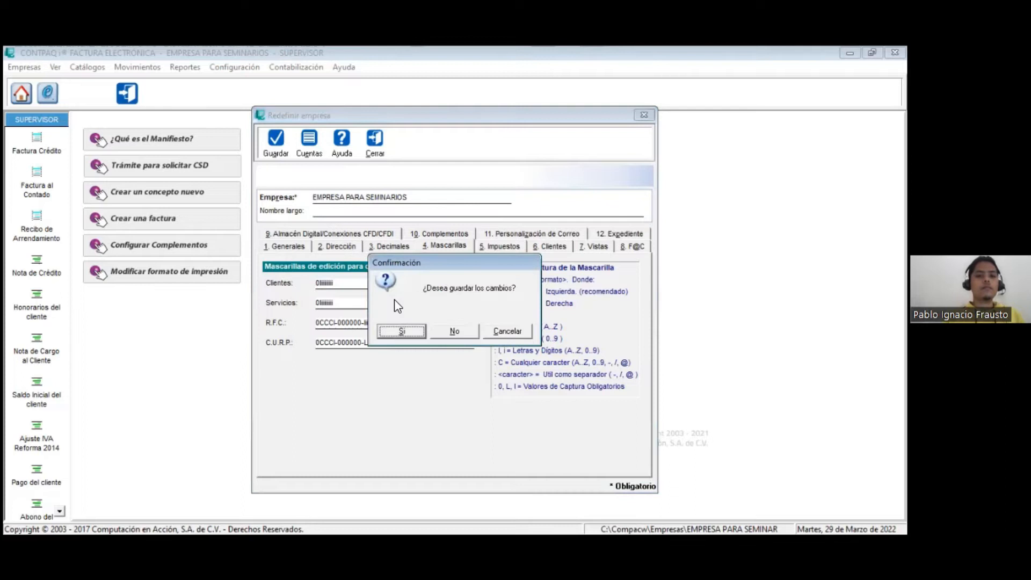
left_click(454, 331)
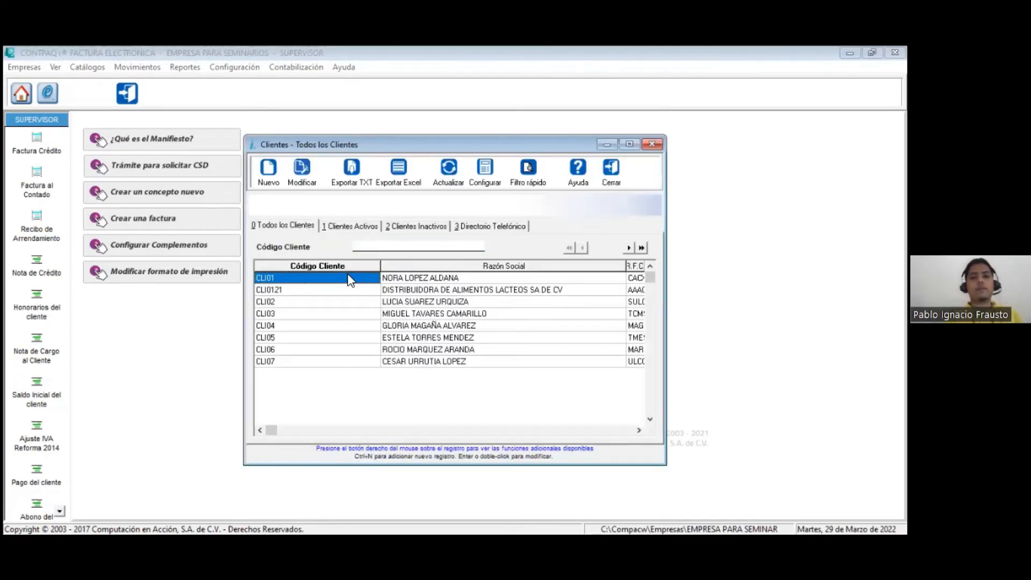
Step: View the first client's record, and return to the company settings to review the code masks and the global client discount
double_click(347, 273)
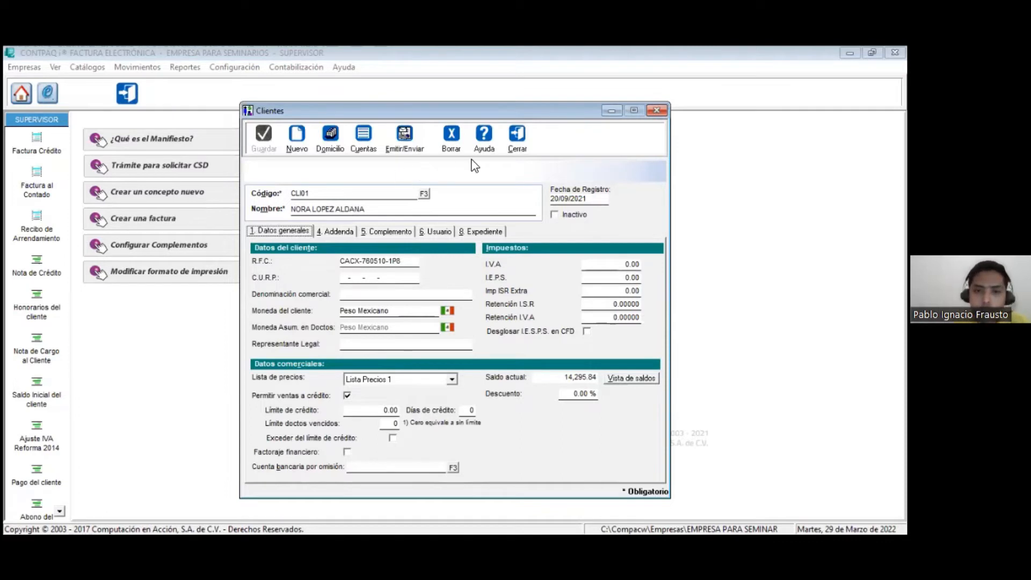
left_click(240, 73)
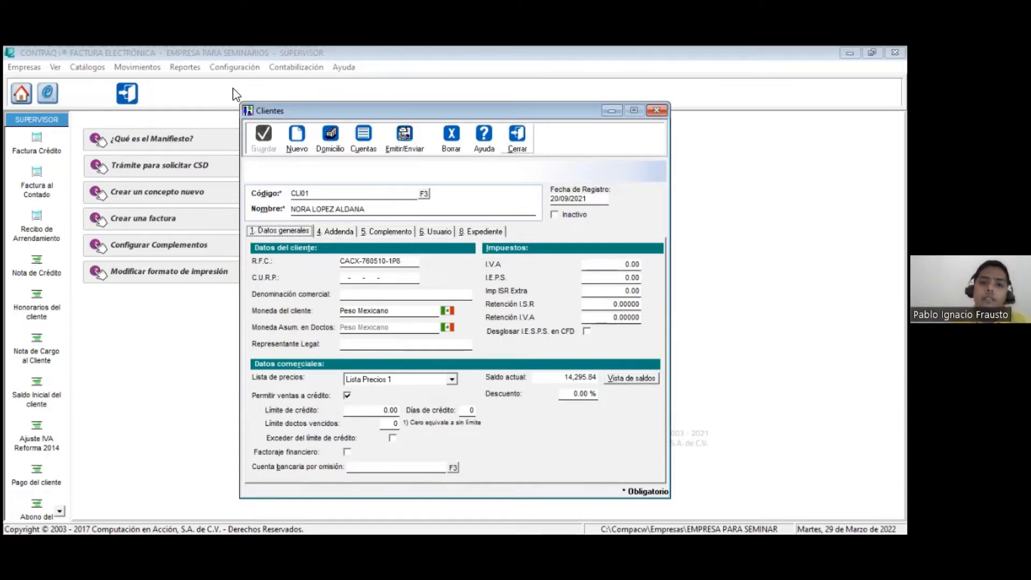
left_click(233, 88)
left_click(427, 251)
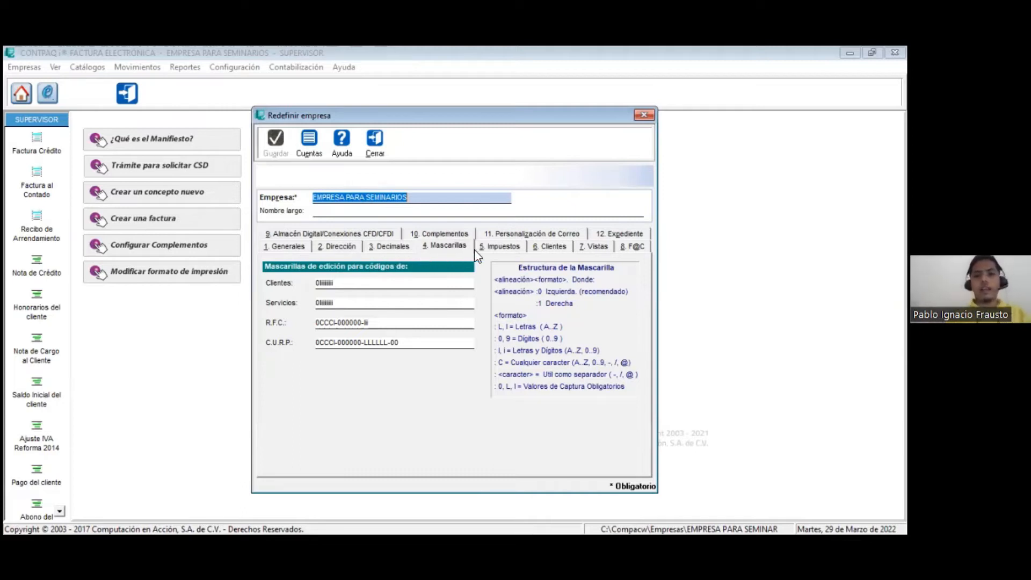
left_click(555, 248)
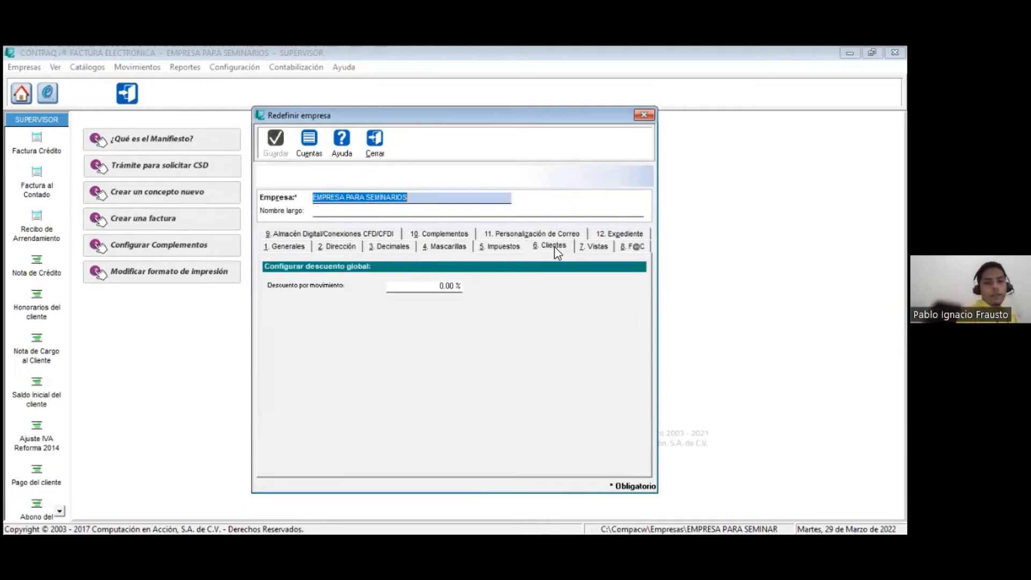
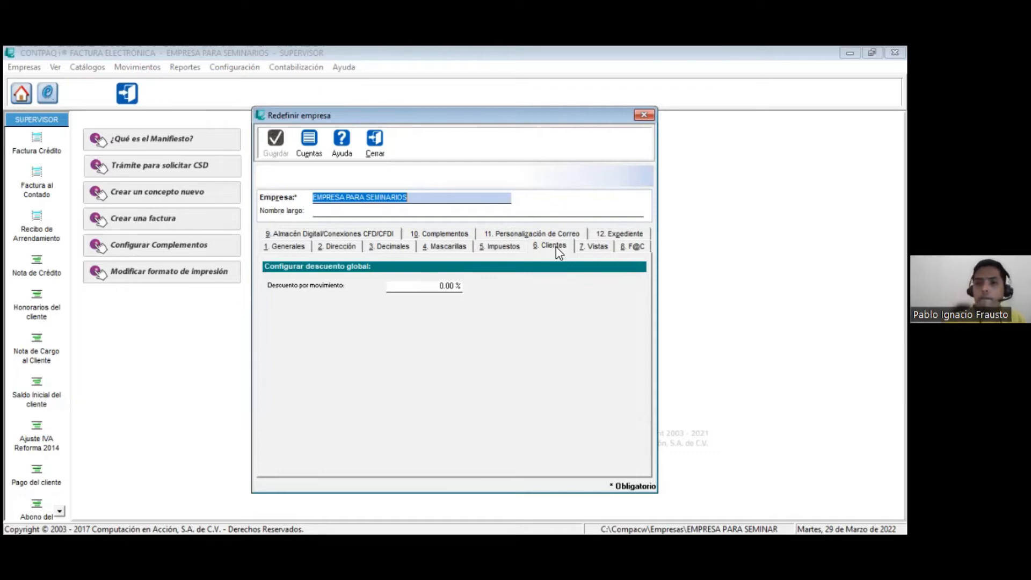
Step: Disable the configurable views for Servicios, Figura de transporte and Medios de Transporte, and save the company settings
left_click(589, 248)
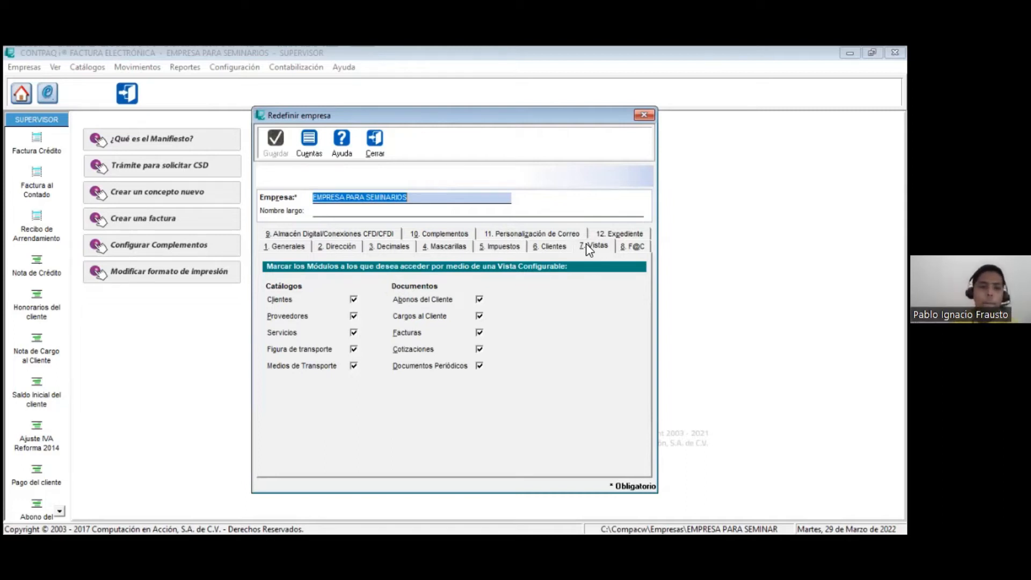
left_click(353, 349)
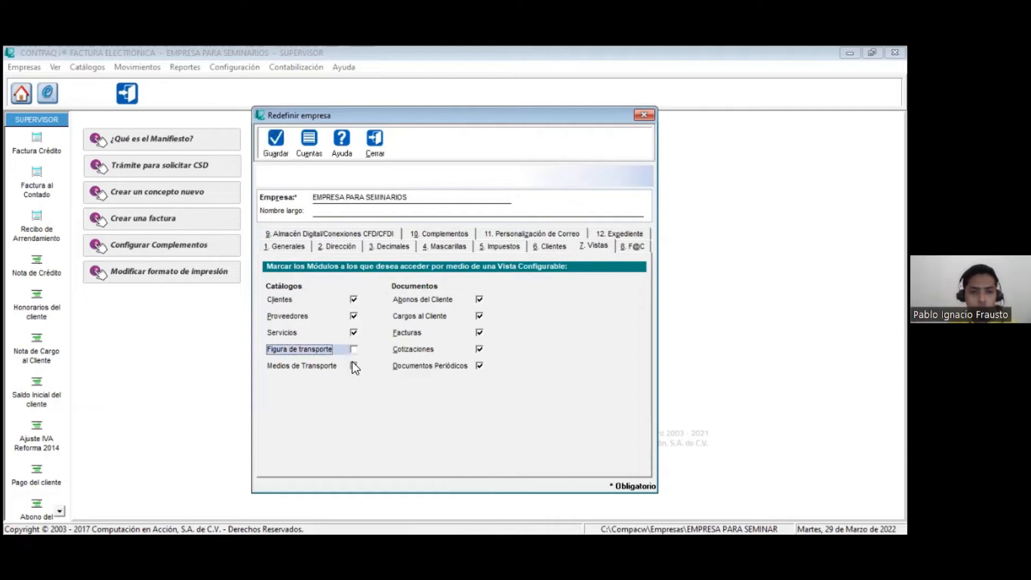
left_click(353, 366)
left_click(353, 332)
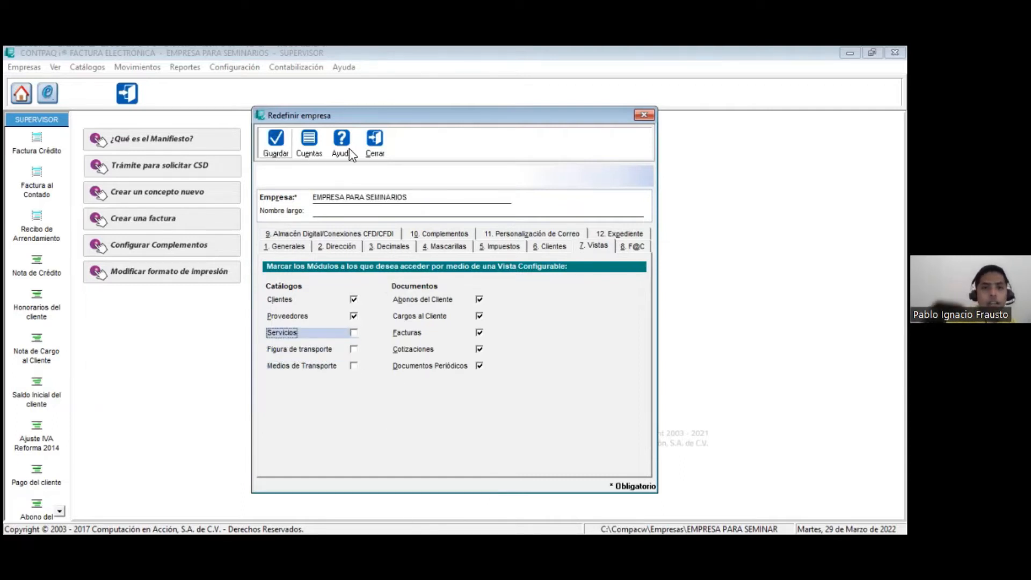
left_click(275, 139)
Step: Open the Servicios catalog without its configurable view to examine the blank service form, and close it
left_click(87, 67)
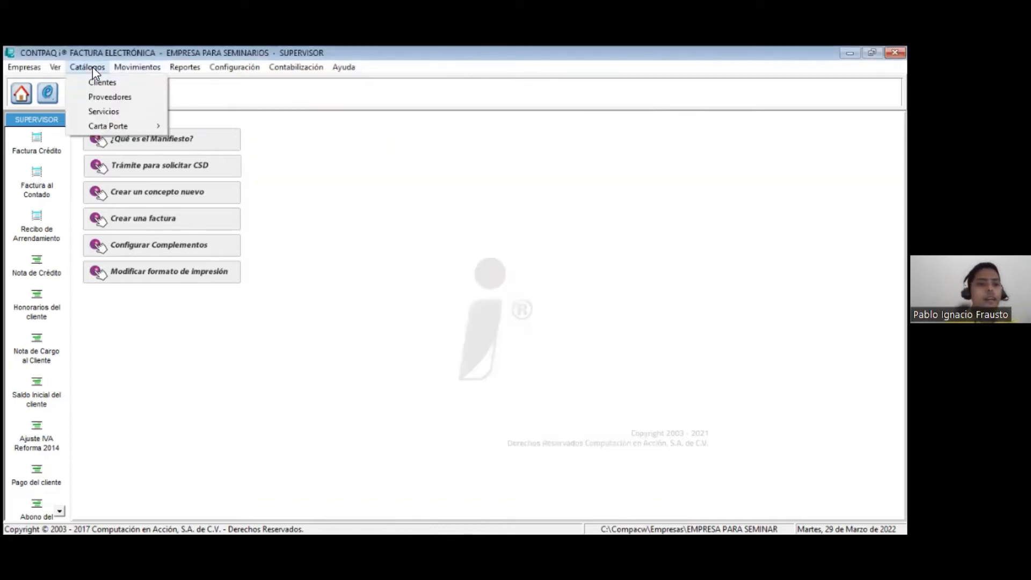
left_click(106, 113)
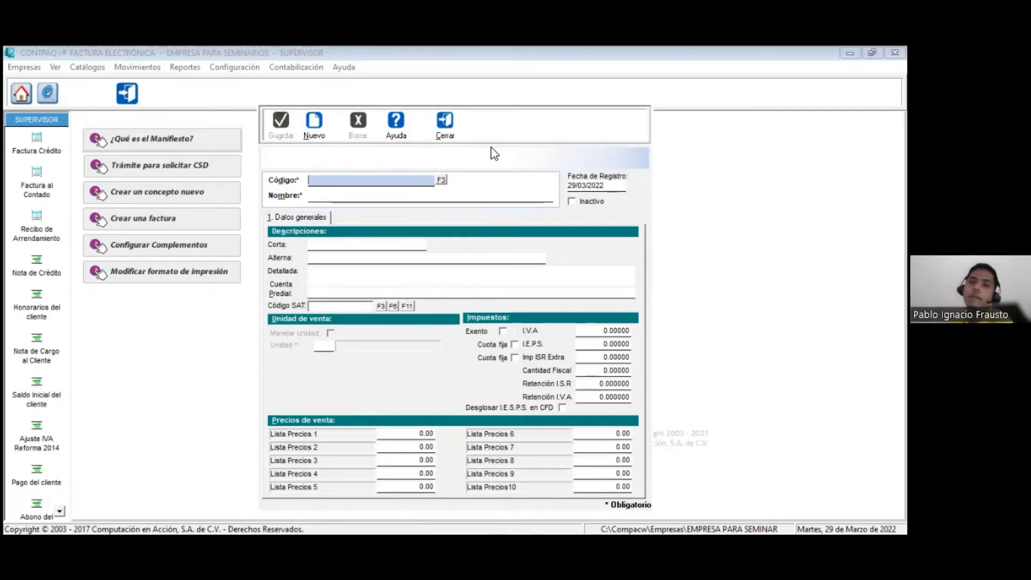
left_click(448, 124)
Step: Re-enable the configurable views for Servicios, Figura de transporte and Medios de Transporte, and save the company settings
left_click(229, 71)
left_click(243, 83)
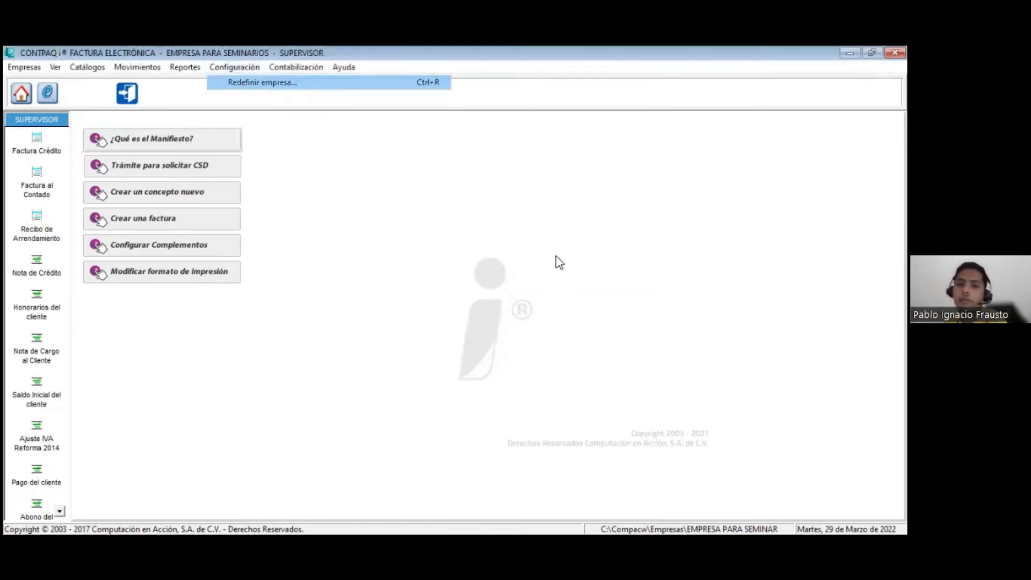
left_click(594, 246)
left_click(353, 332)
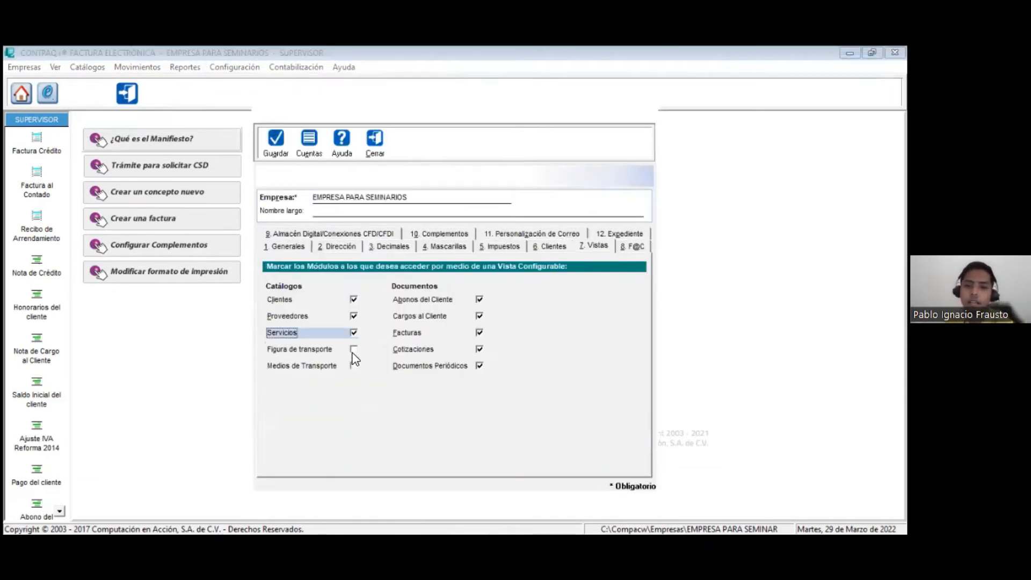
left_click(353, 349)
left_click(354, 365)
left_click(285, 140)
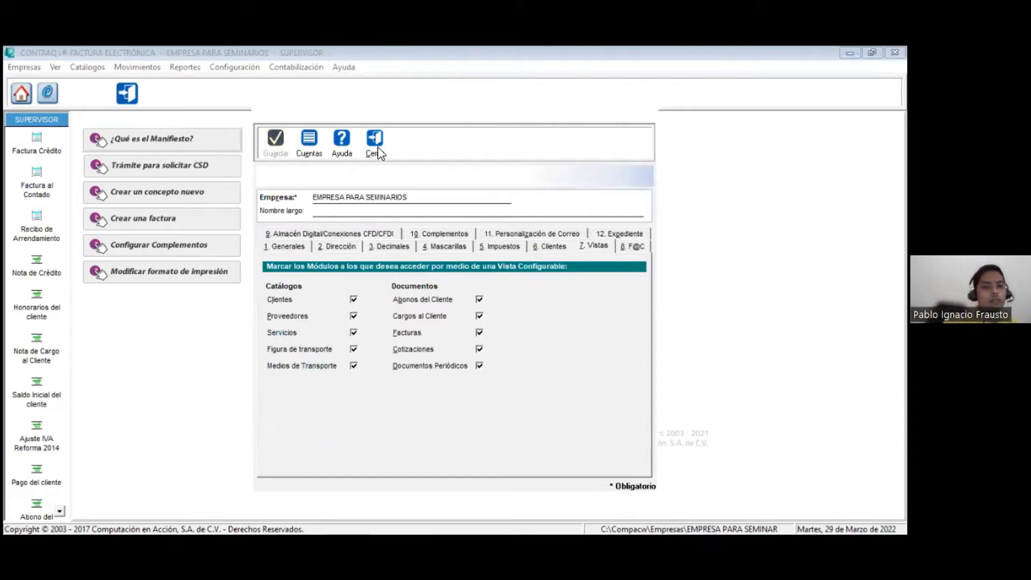
Step: Open the Servicios catalog in its configurable view to examine the service list, and close it
left_click(87, 66)
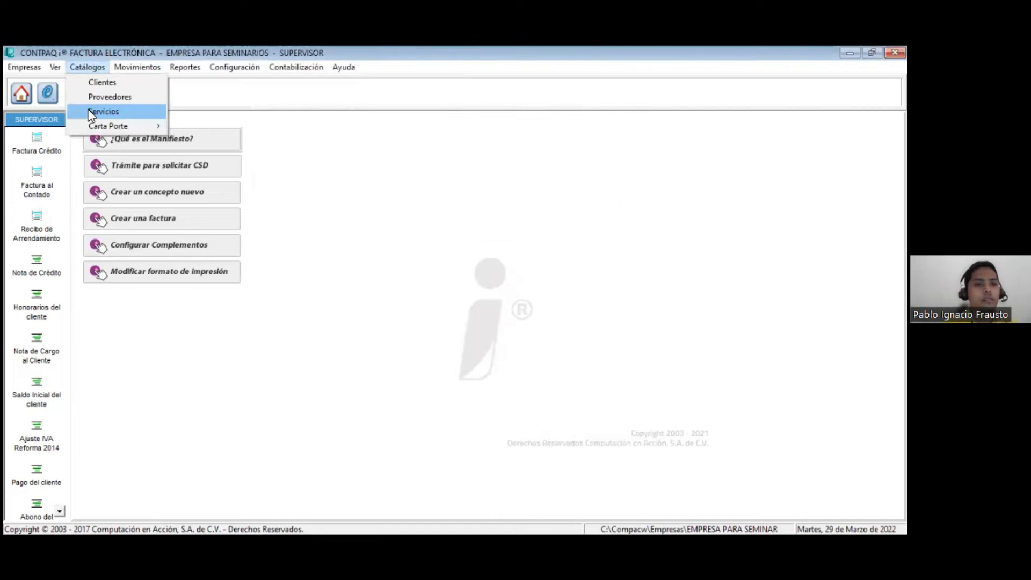
left_click(92, 113)
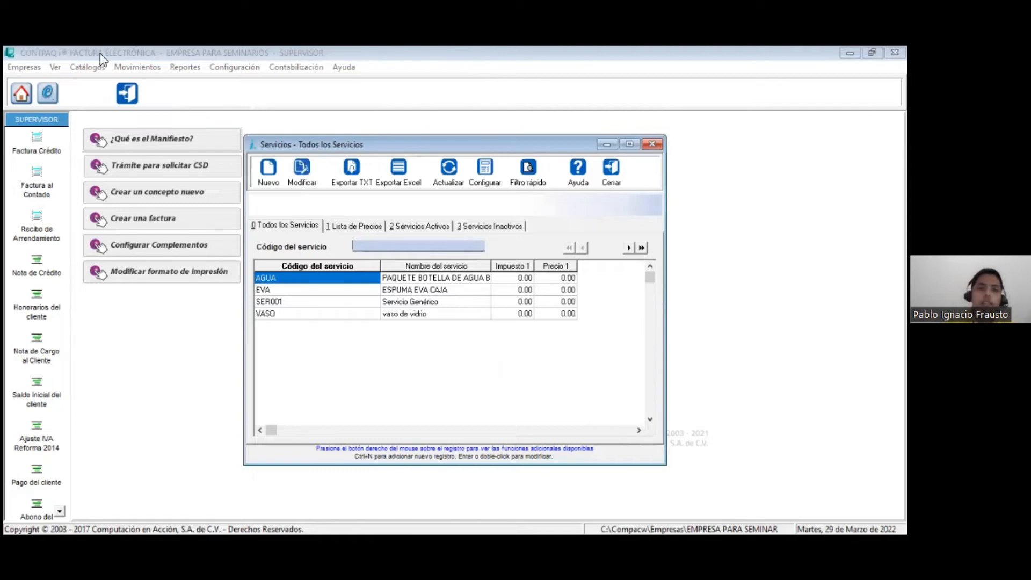
left_click(607, 184)
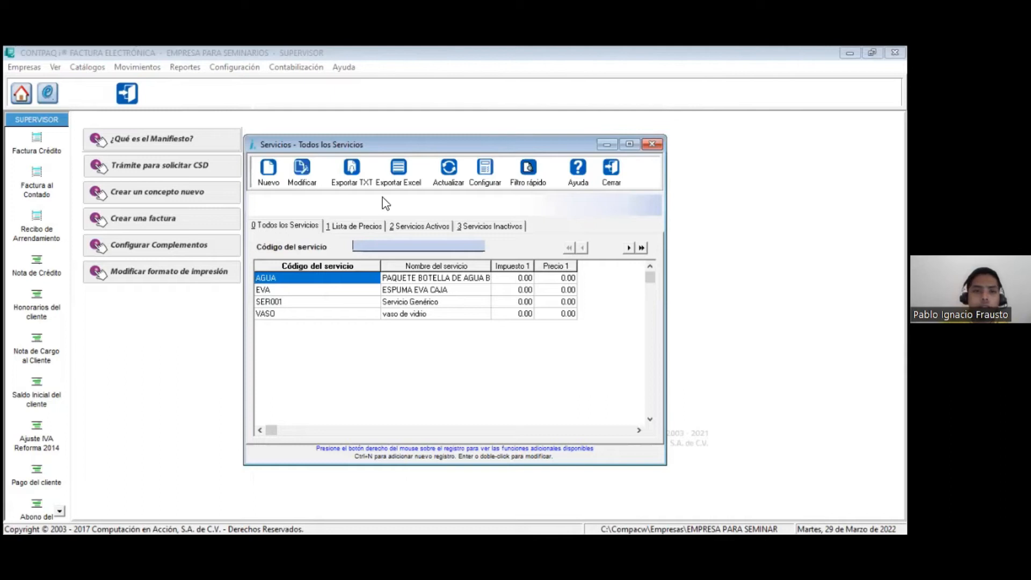
Step: Reopen the Redefinir empresa settings and review the tax regime, CFDI delivery options and digital storage connections
left_click(235, 67)
left_click(232, 87)
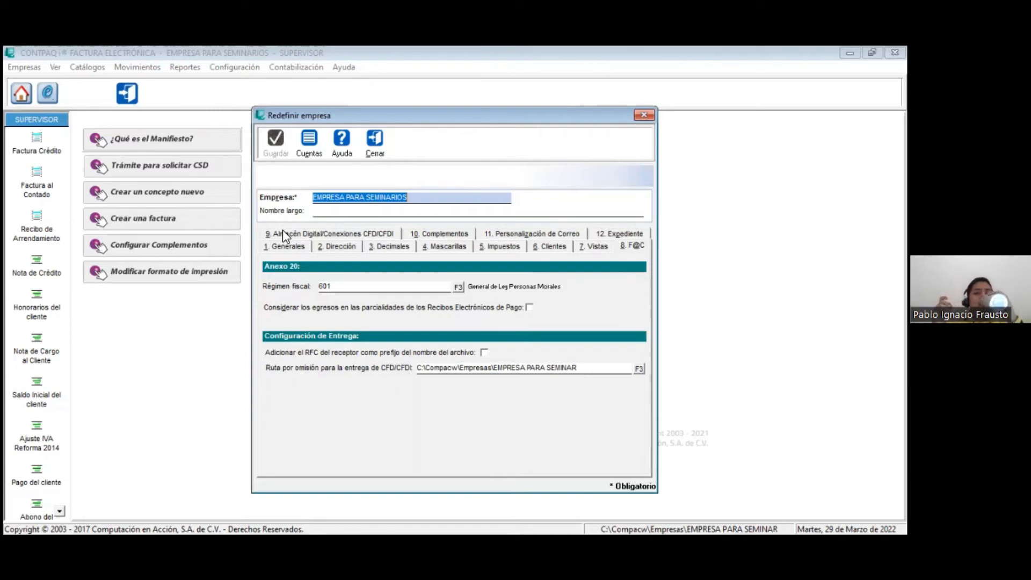
left_click(283, 235)
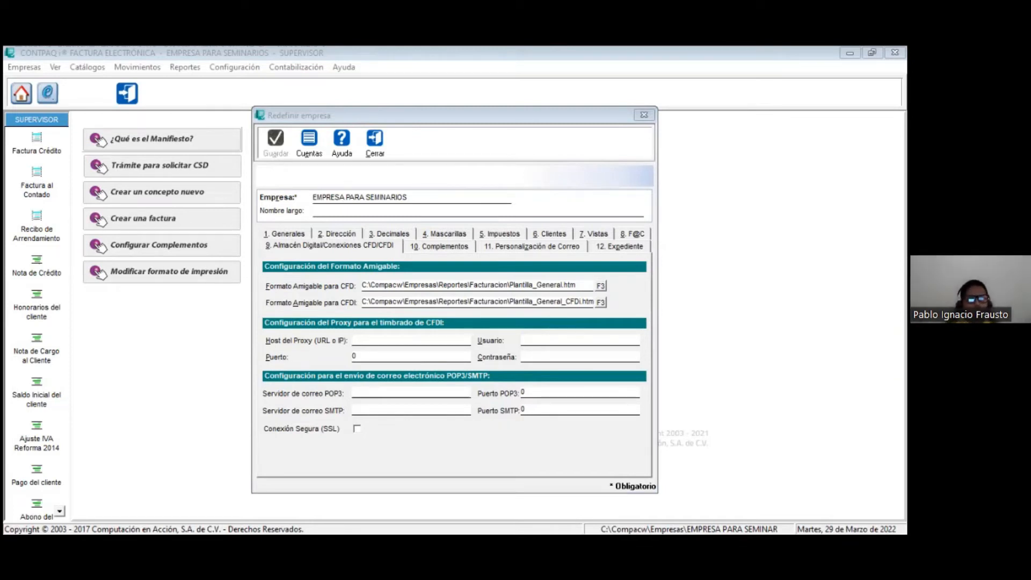
Step: Set the POP3 mail server to pop.gmail.com and the SMTP mail server to smtp.gmail.com
left_click(417, 392)
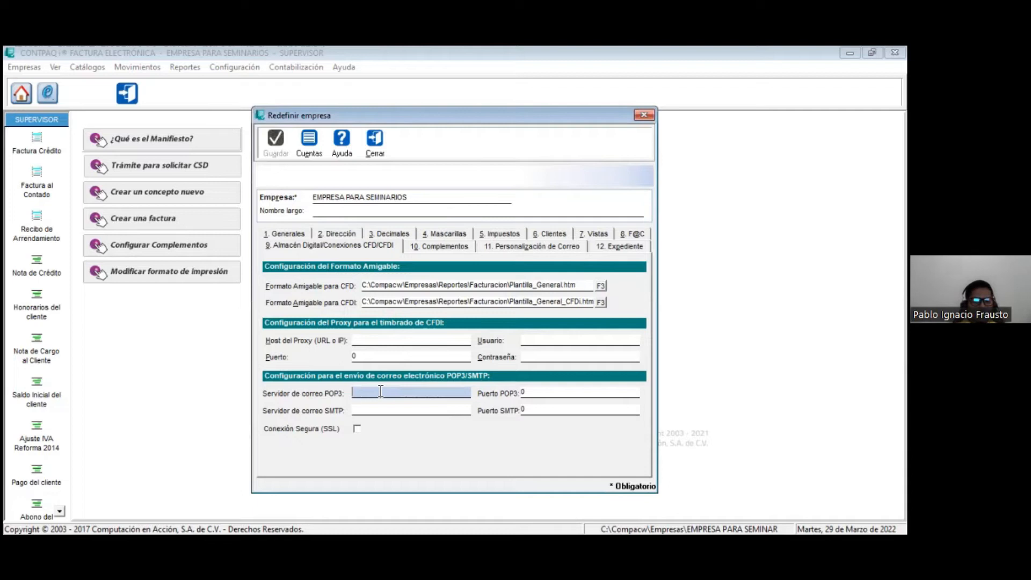
type("pop.")
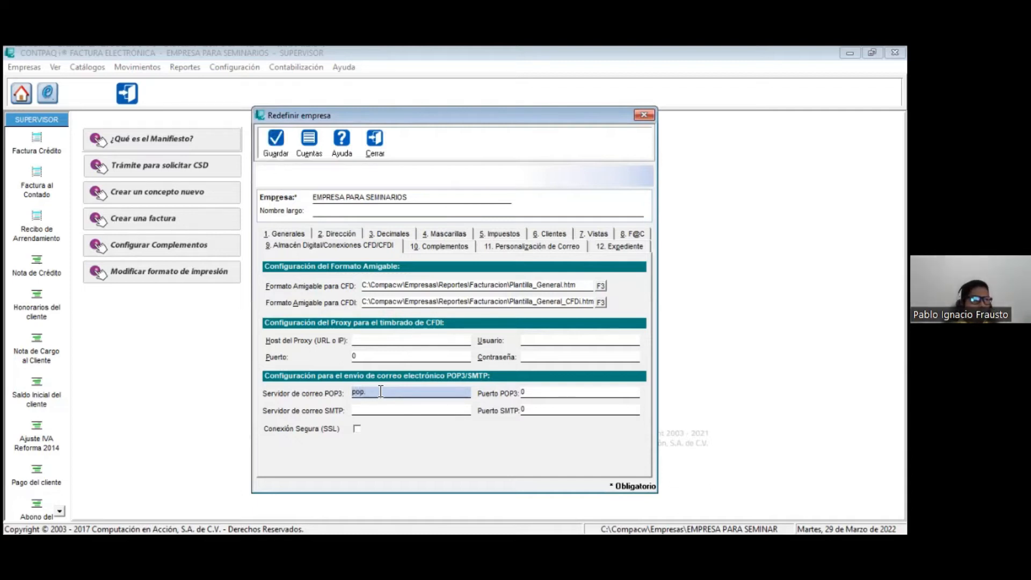
type("gmail.com")
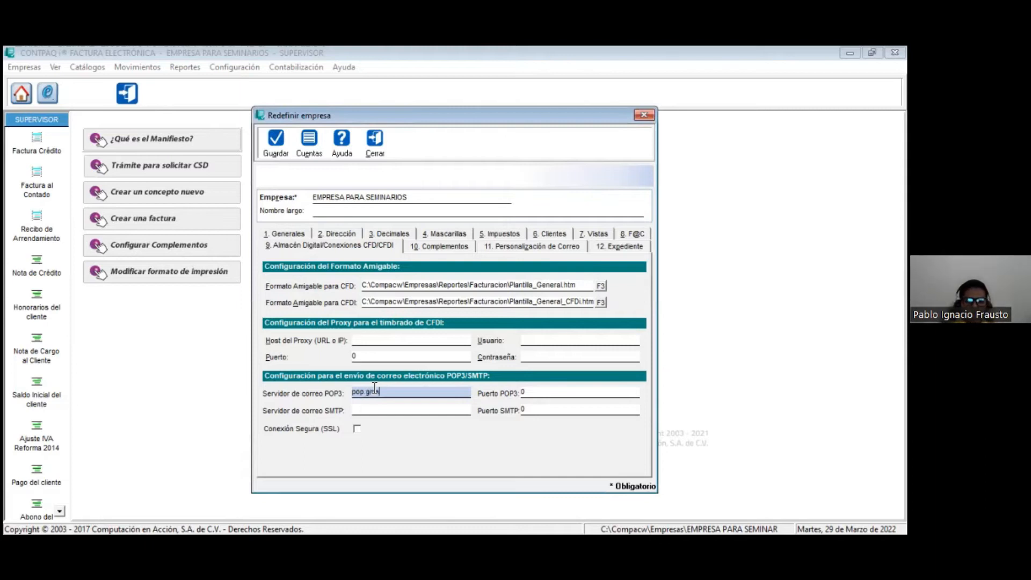
key("Tab")
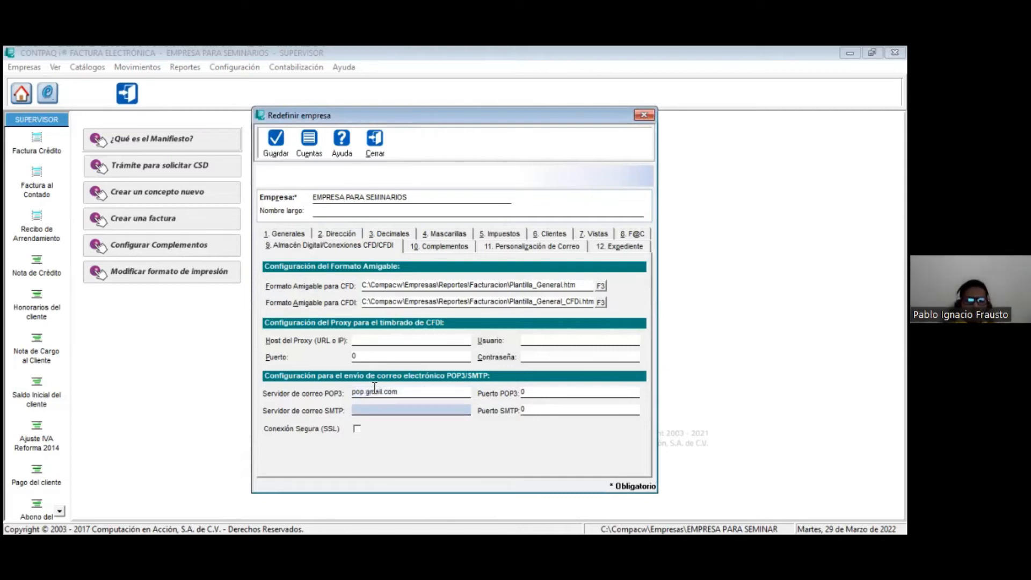
type("smtp.")
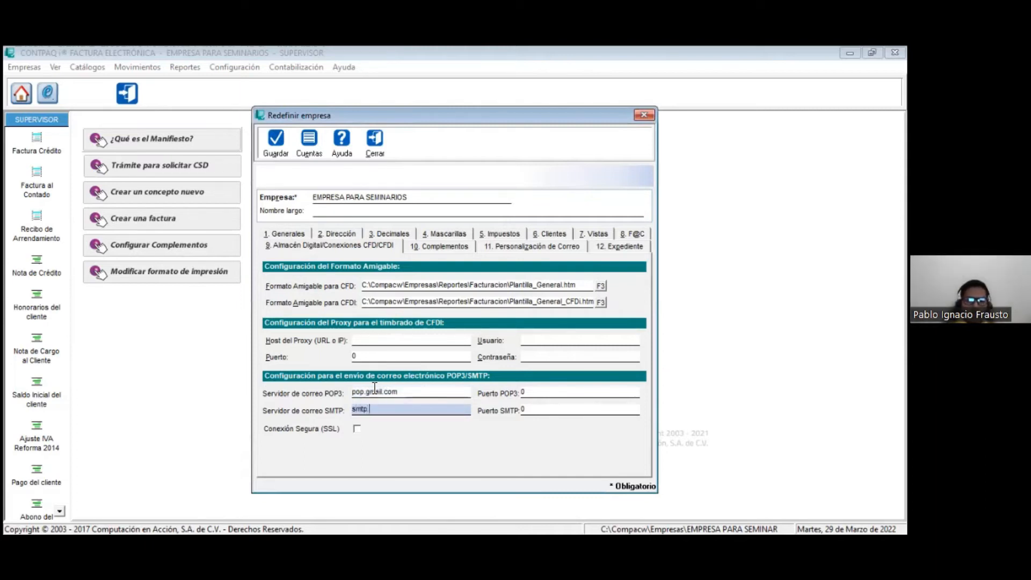
type("gmail.com")
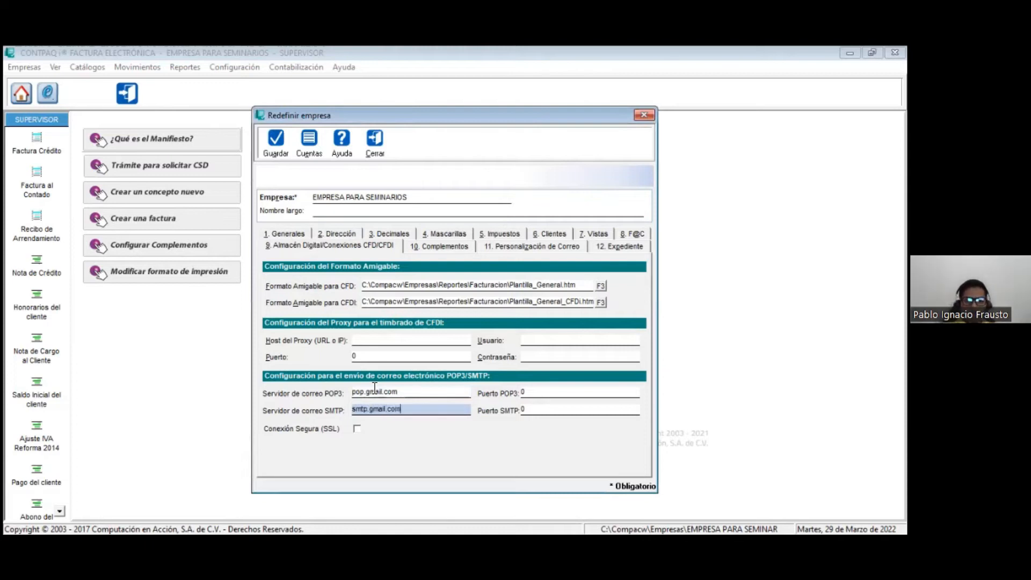
Step: Set the POP3 port to 995 and the SMTP port to 587, enable the secure SSL connection, and save the company settings
left_click(558, 393)
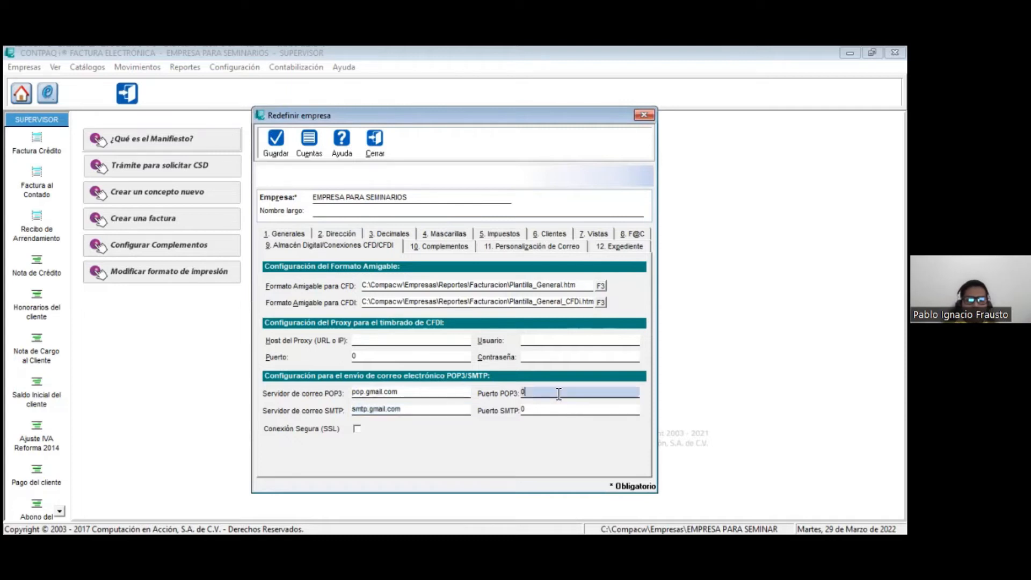
key("BackSpace")
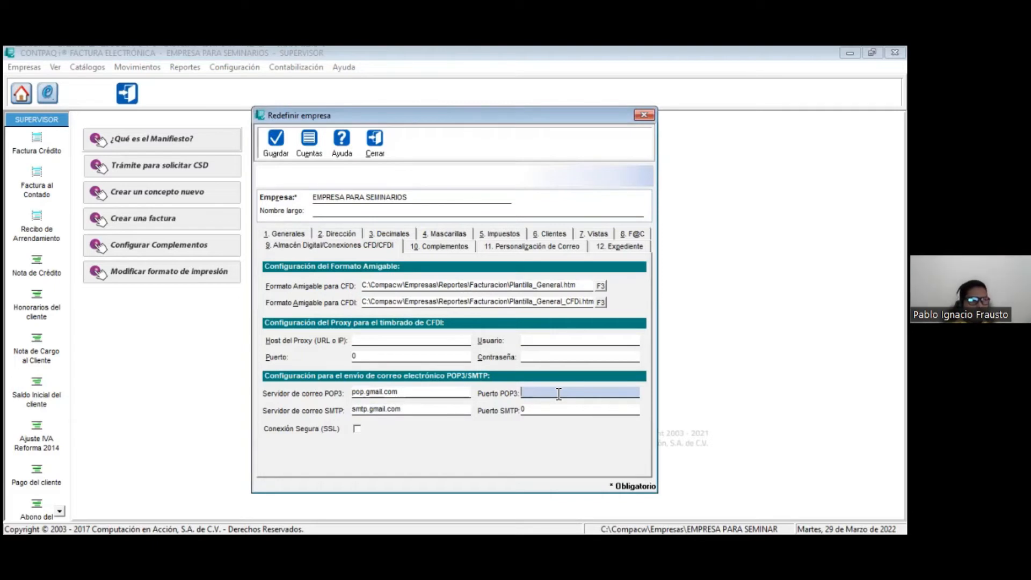
left_click(550, 410)
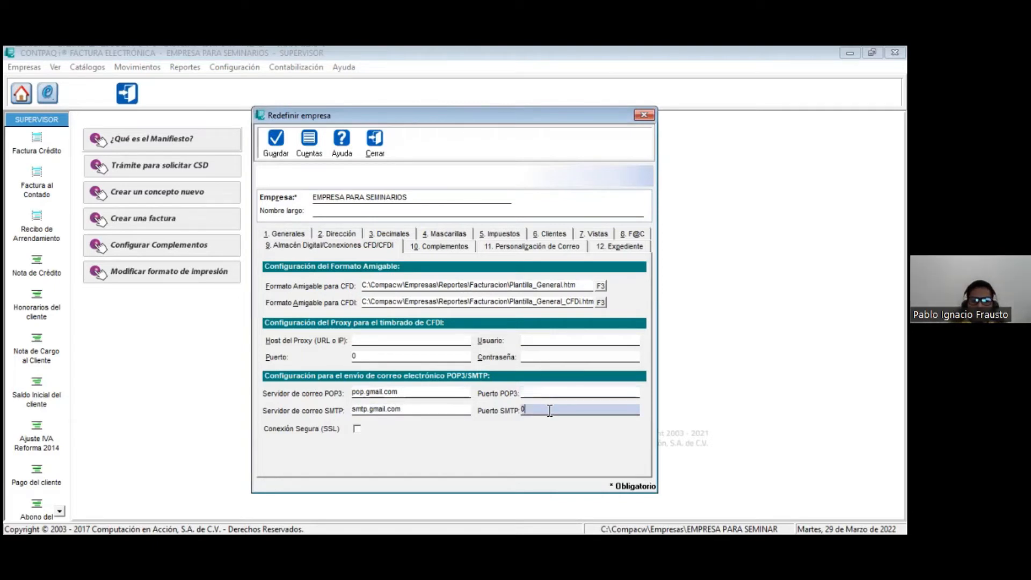
key("BackSpace")
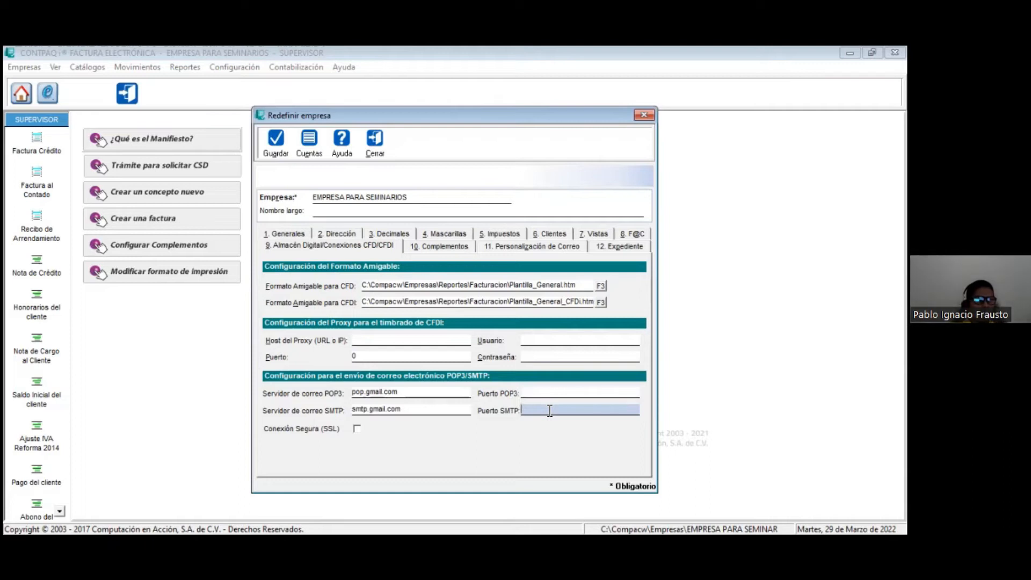
type("587")
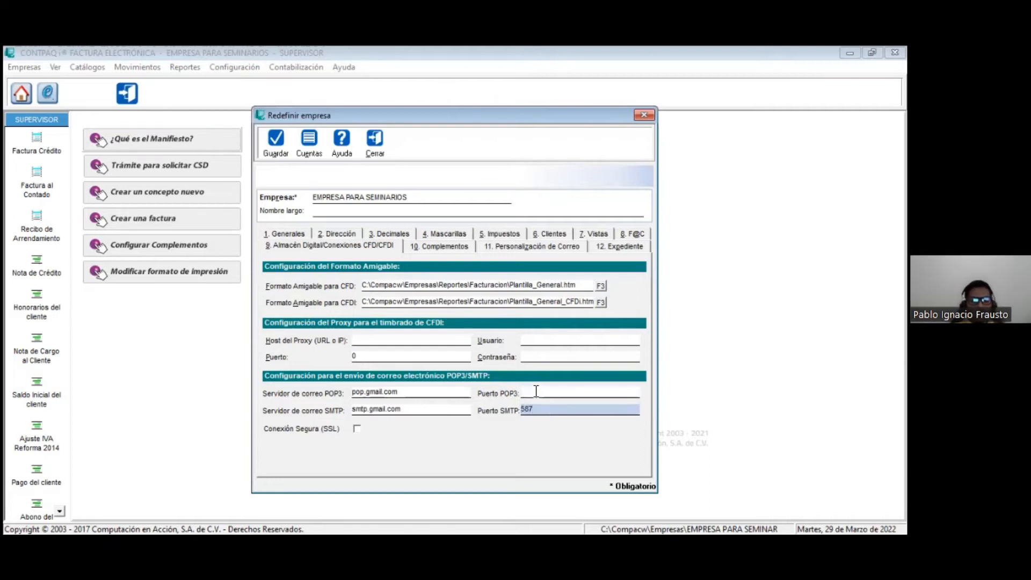
left_click(537, 392)
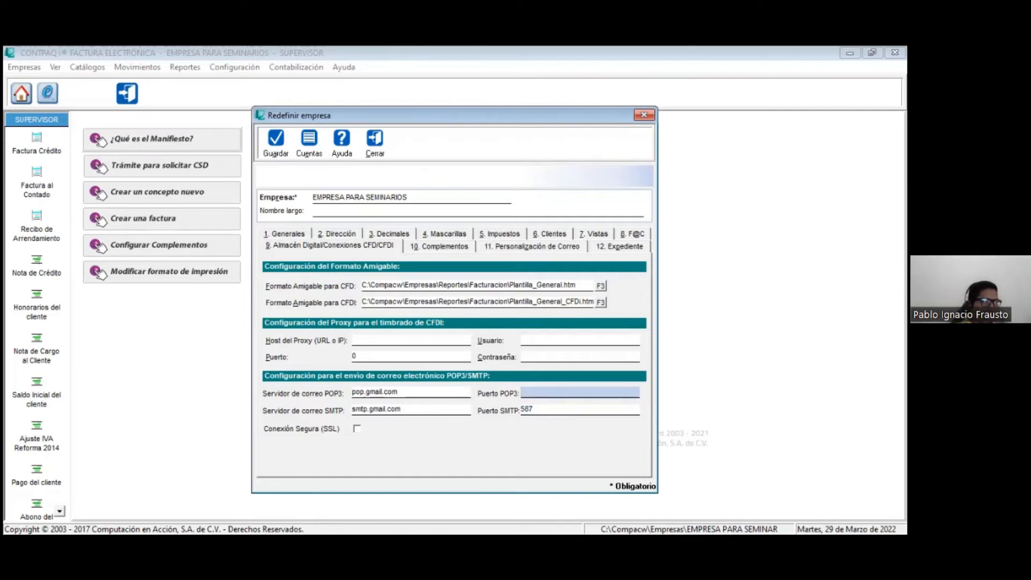
key("alt+Tab")
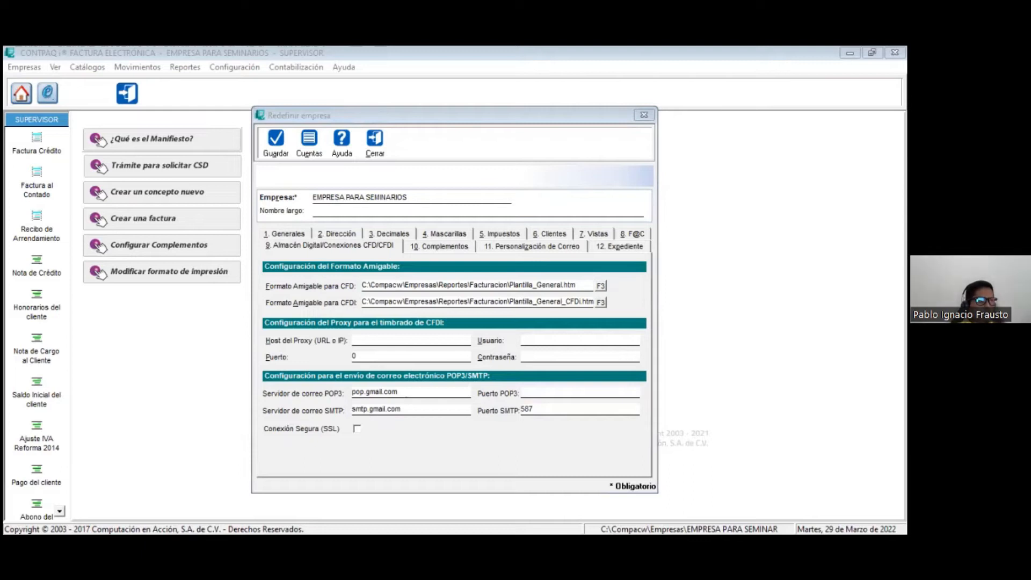
left_click(540, 387)
type("99")
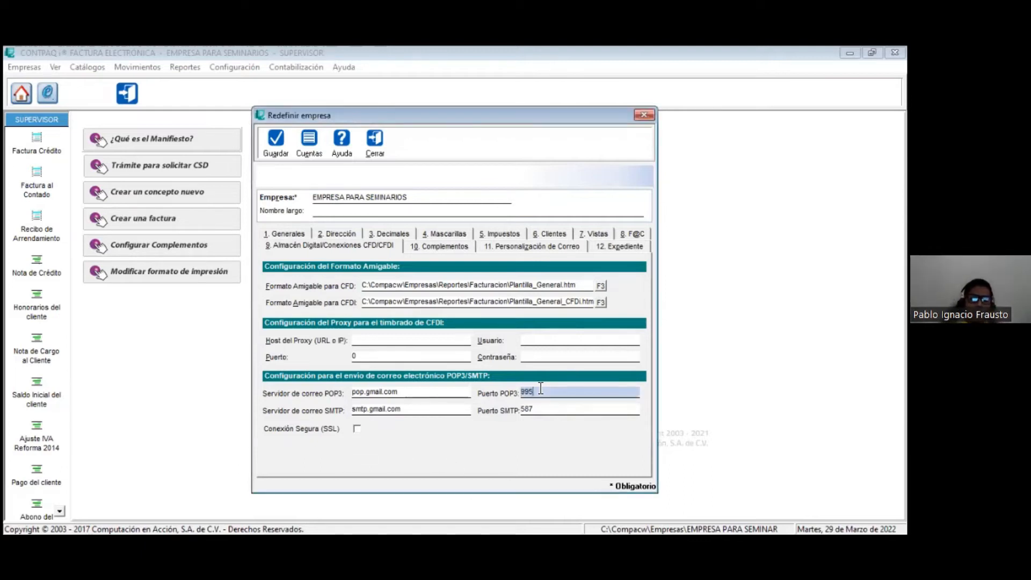
type("5")
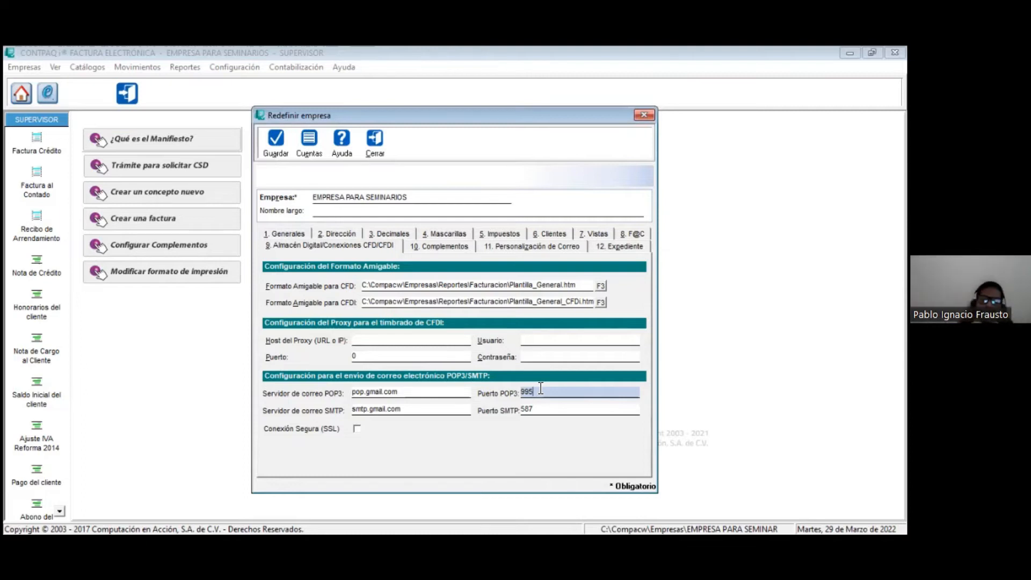
left_click(357, 429)
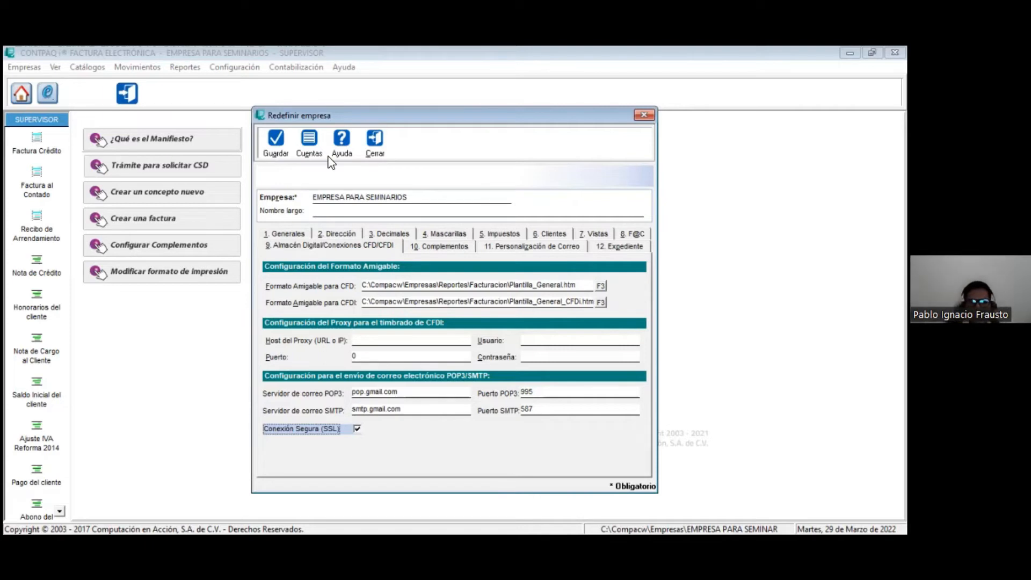
left_click(276, 141)
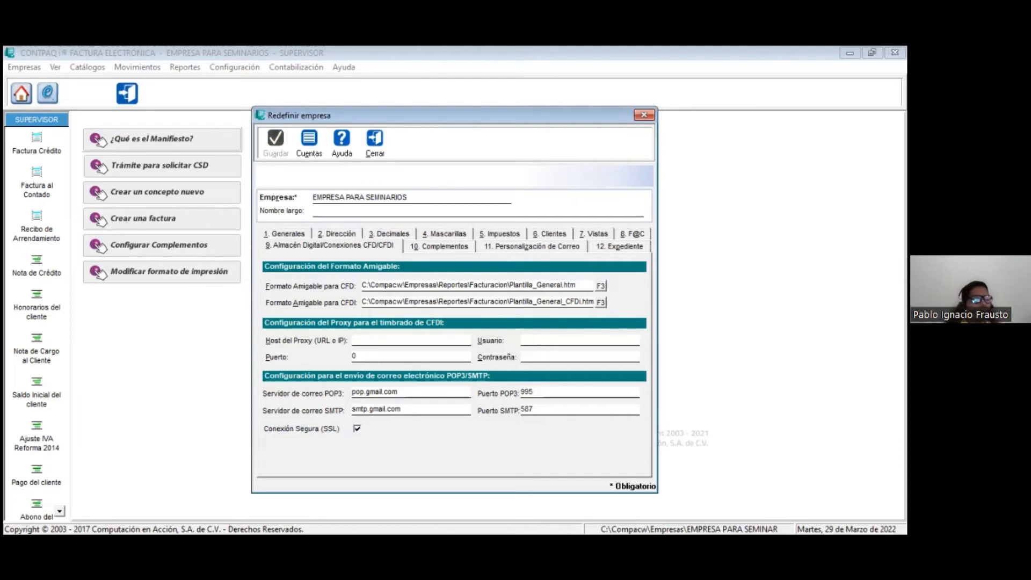
Step: Review the donation authorization data and read the first Leyenda Donatarias in full, and view the e-mail customization settings
left_click(452, 246)
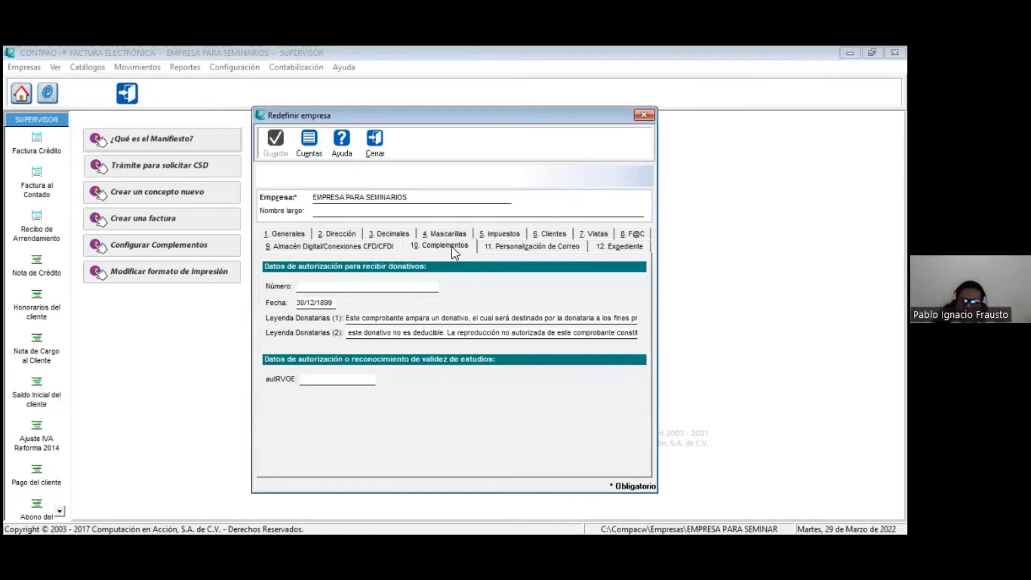
left_click(524, 320)
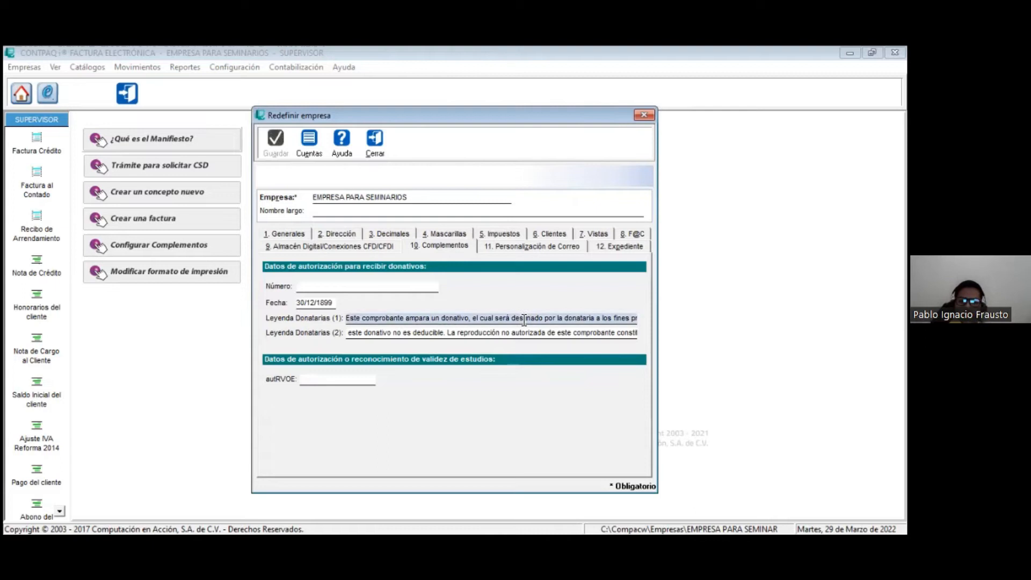
key("Right")
key("Right")
key("Right")
key("Right")
key("Right")
key("Right")
key("Right")
key("Right")
key("Right")
key("Right")
key("Right")
key("Right")
key("Right")
key("Right")
key("Right")
key("Right")
key("Right")
key("Right")
key("Right")
key("Right")
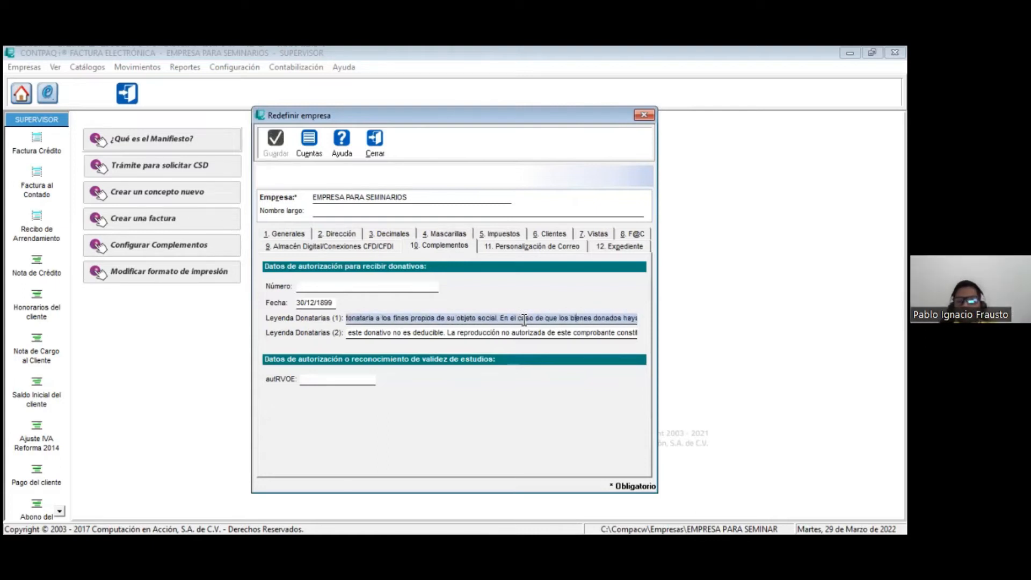
key("Right")
key("Right")
key("Right")
key("Right")
key("Right")
key("Right")
key("Right")
key("Right")
key("Right")
key("Right")
key("Right")
key("Right")
key("Right")
key("Right")
key("Right")
key("Right")
key("Right")
key("Right")
key("Right")
key("Right")
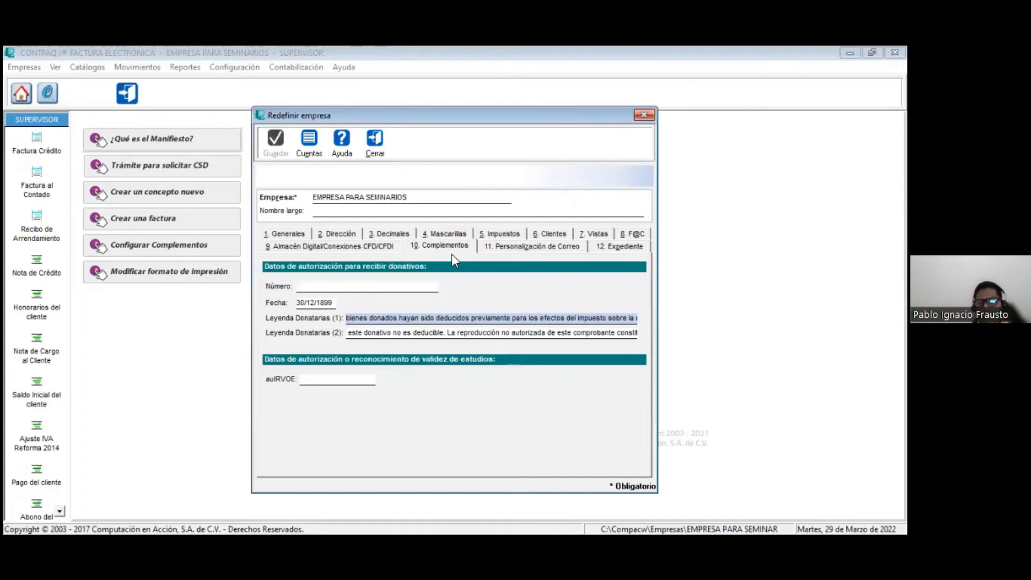
left_click(520, 248)
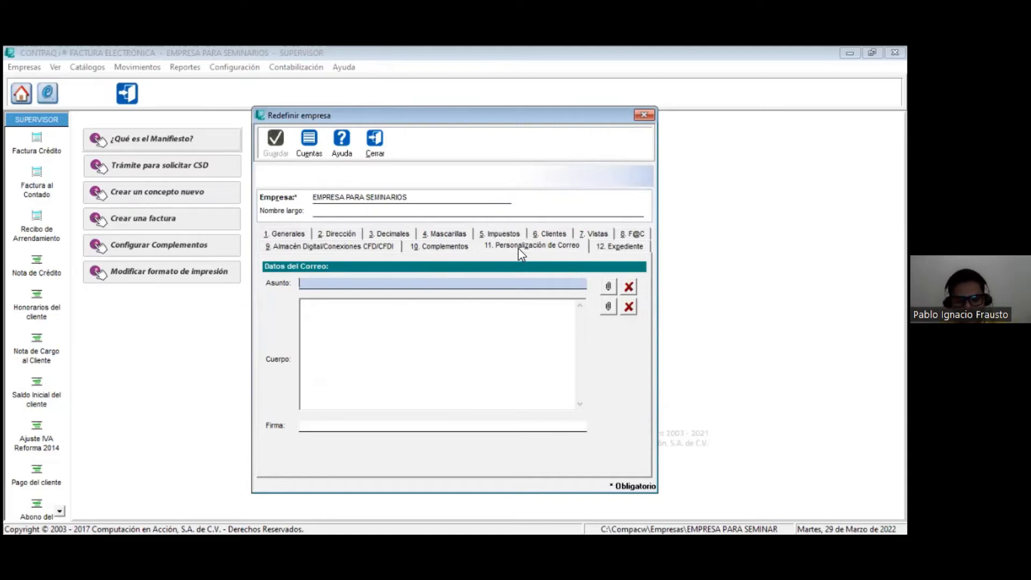
Step: Set the subject of the customized CFDI e-mail to 'ENTREGA DE CFDI' and go on to the message body
type("ENTRGE")
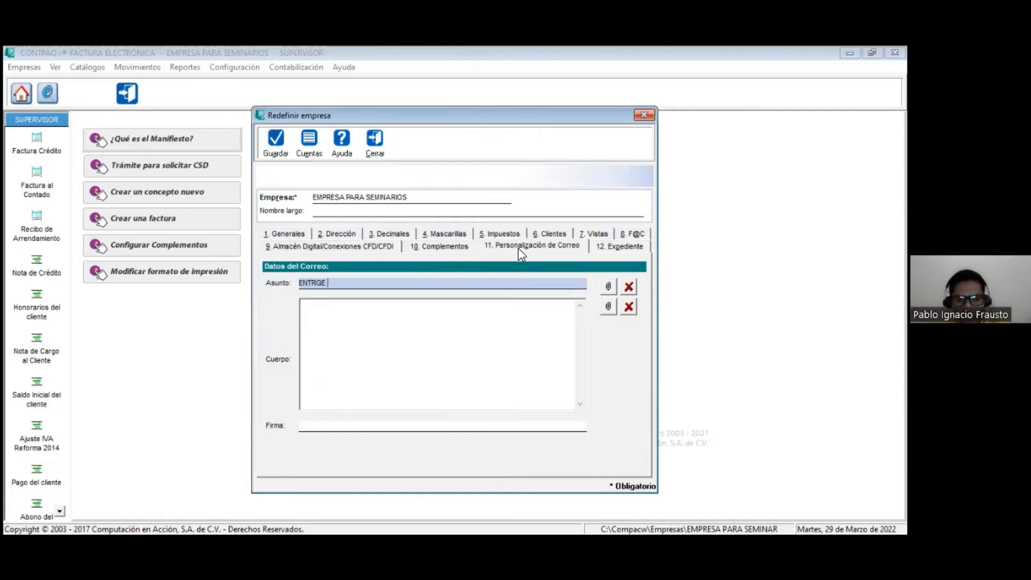
key("BackSpace")
key("BackSpace")
key("BackSpace")
key("BackSpace")
type("REGA DE CFDI")
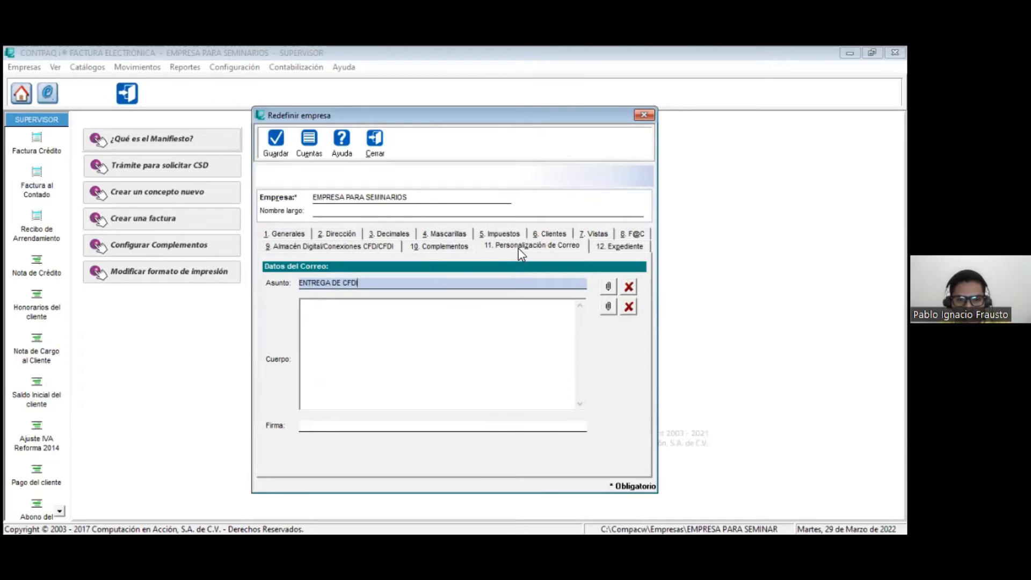
key("Tab")
key("Tab")
key("Tab")
Step: Write the e-mail body 'BUENAS TARDES. EL MOTIVO DE ESTE CORREO ES PARA HACERTE LLEGAR LA FACTURA GENERADA', with a blank line after the greeting
type("BUENAS TARDES")
key("Return")
key("Return")
type("EL MOTIVO DE ESTE CORREO ES PARA HACERTE LLEGAR EL")
key("BackSpace")
key("BackSpace")
key("BackSpace")
type("LA FACT")
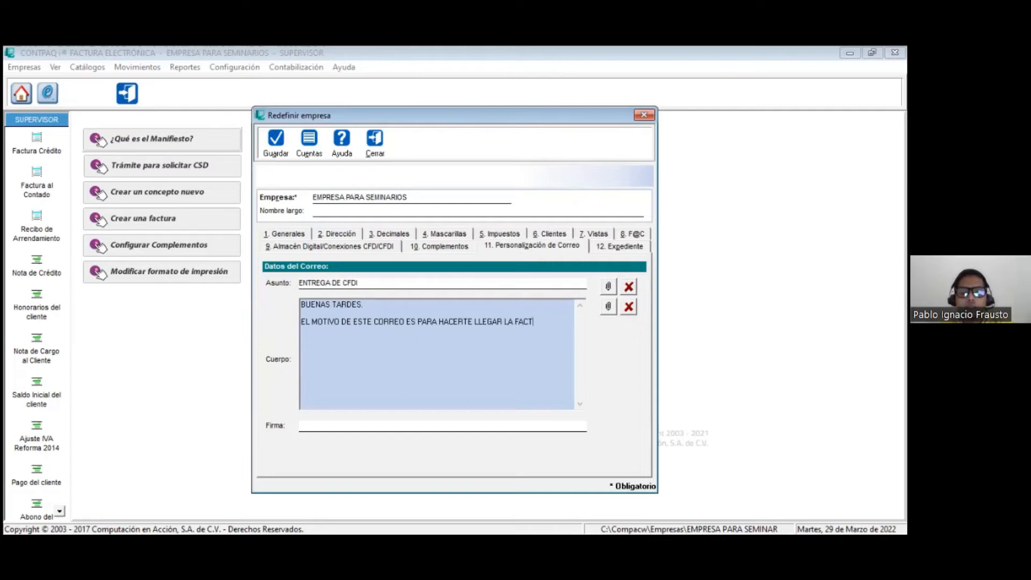
type("URA GENERADA")
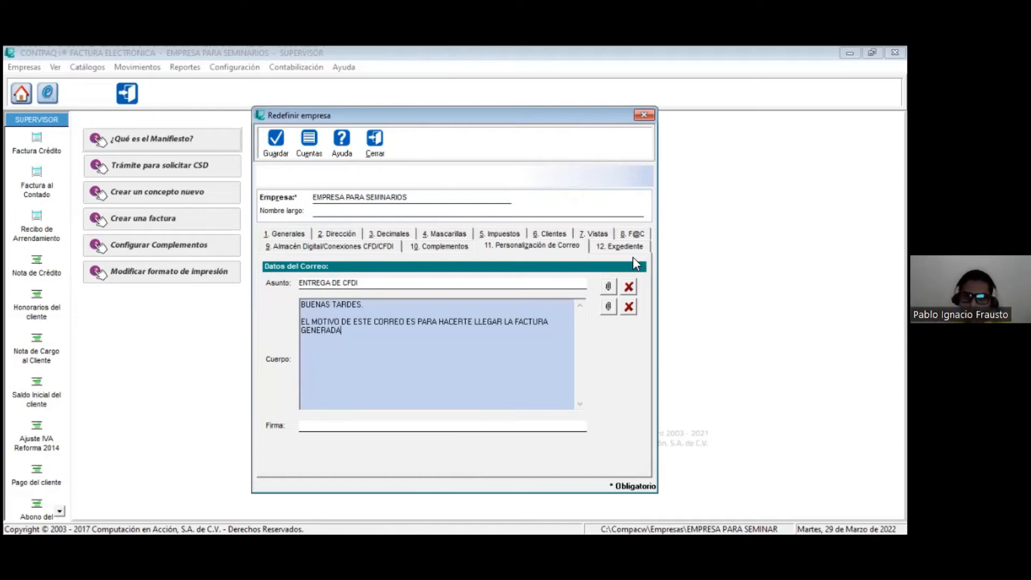
Step: Add the DocFmtoAmig PDF from the Doctos_Digitales folder to the company's Expediente
left_click(618, 245)
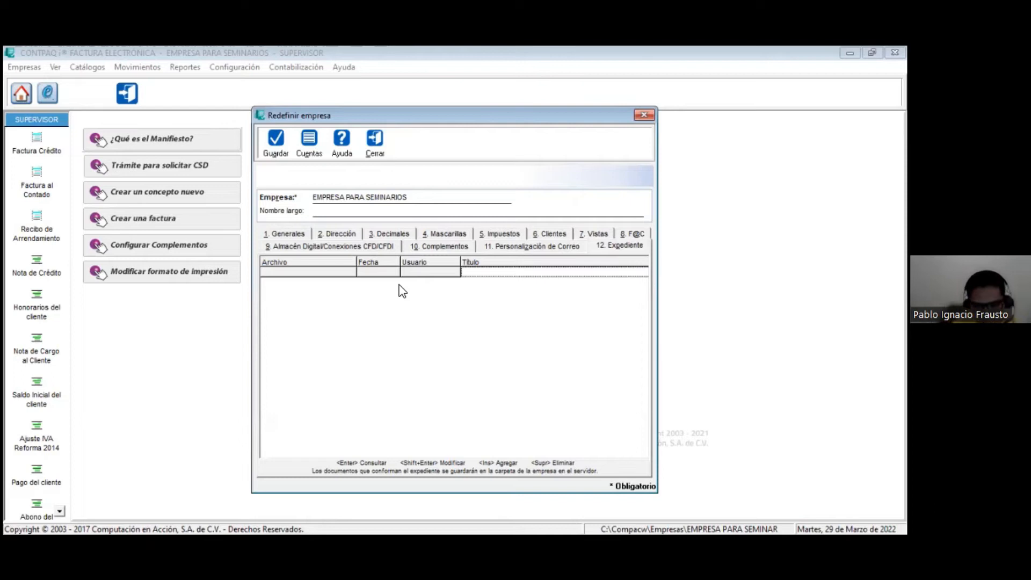
left_click(472, 274)
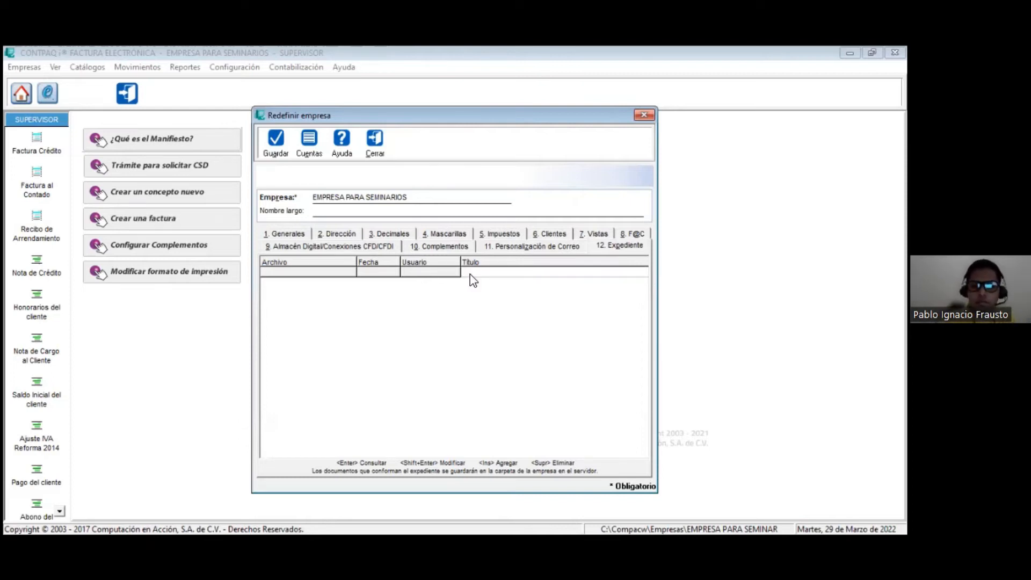
key("Insert")
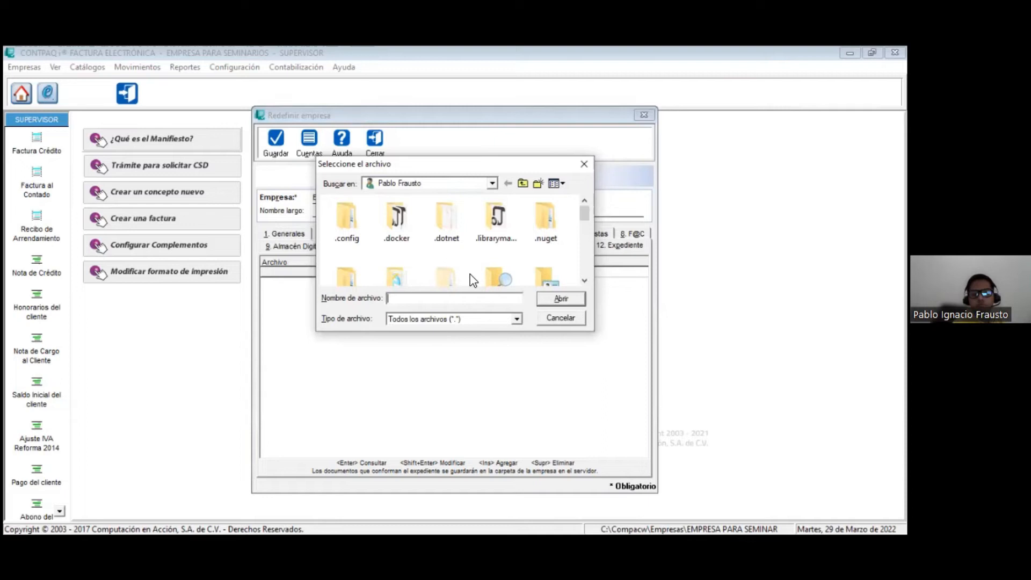
scroll(572, 220, "down", 1)
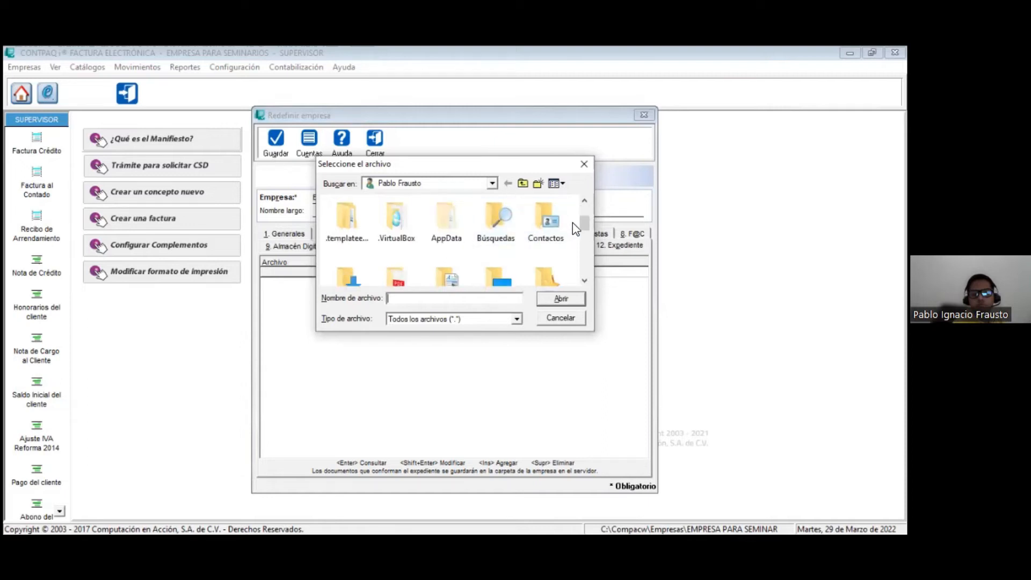
scroll(579, 244, "down", 2)
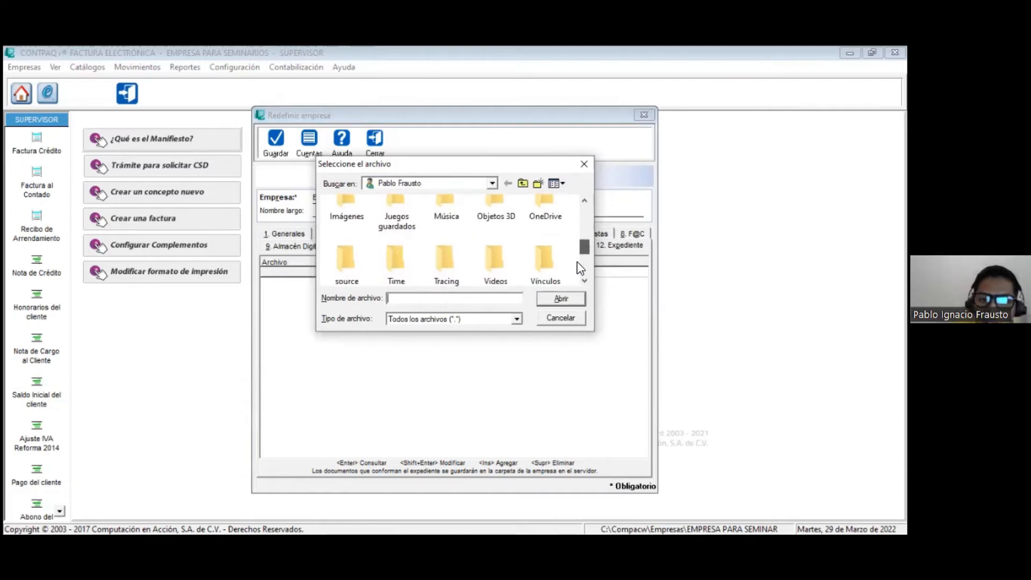
scroll(577, 240, "up", 2)
double_click(417, 202)
left_click(387, 218)
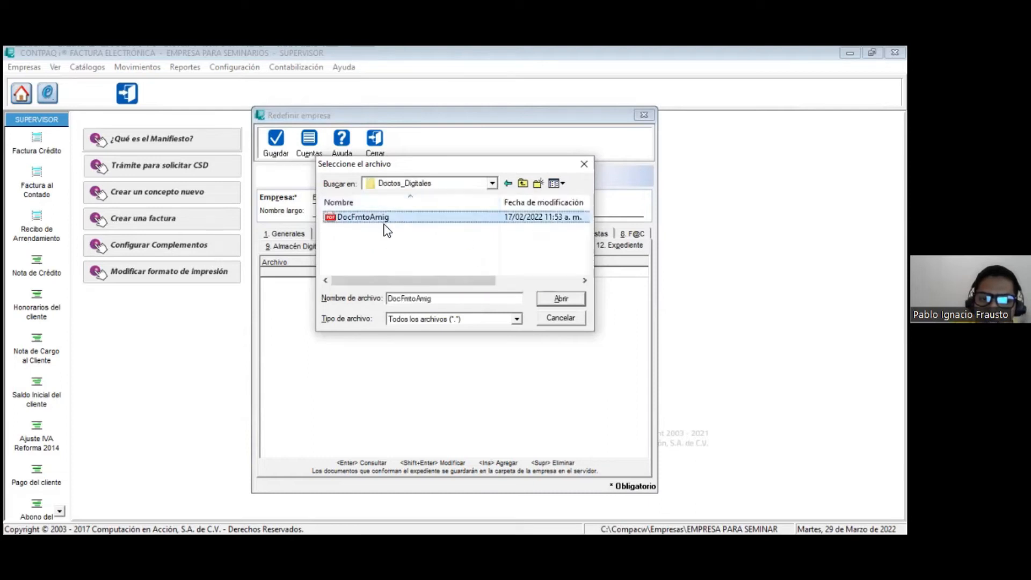
left_click(563, 301)
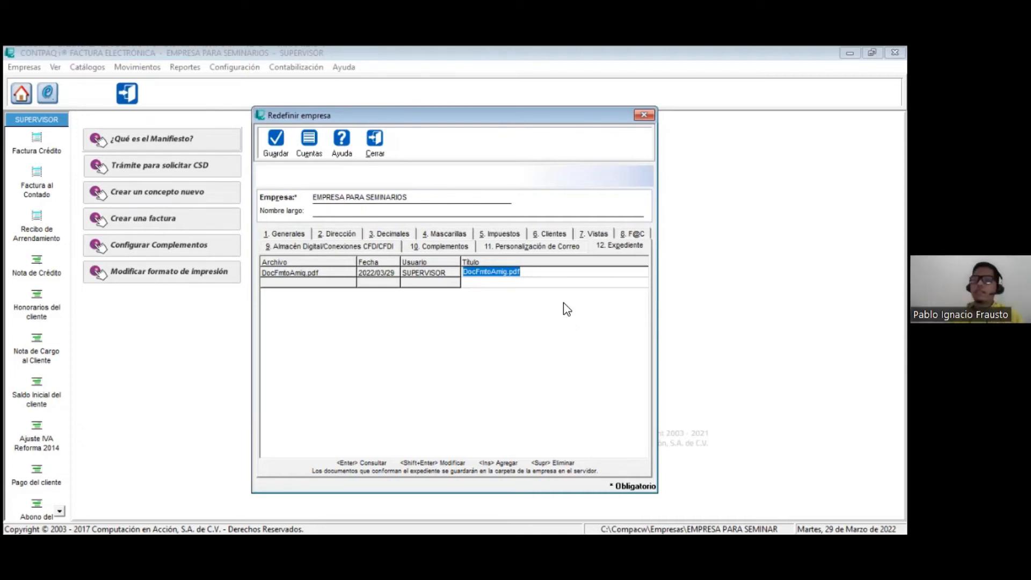
Step: Close the company settings without saving the changes
left_click(382, 154)
key("Tab")
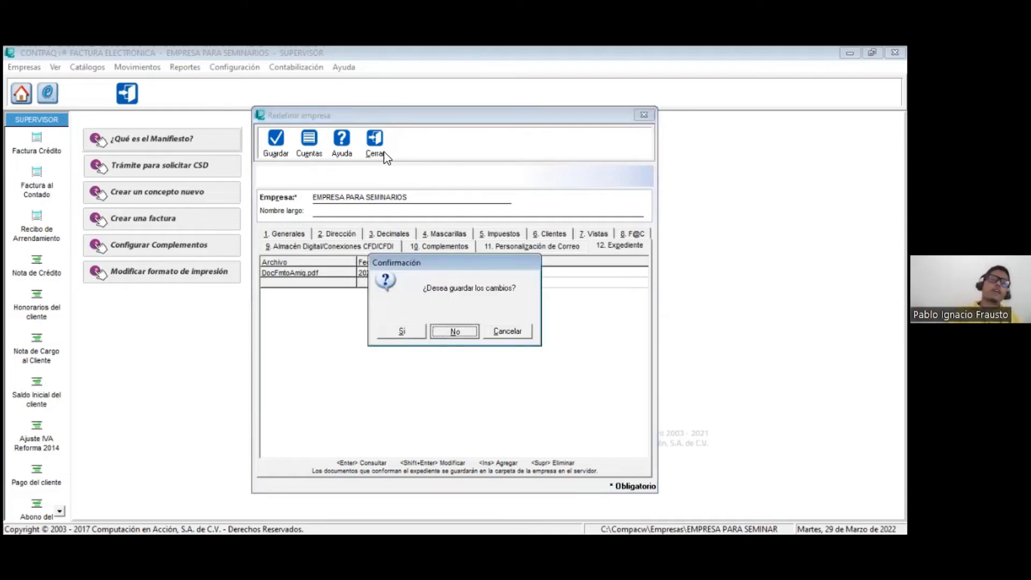
key("Return")
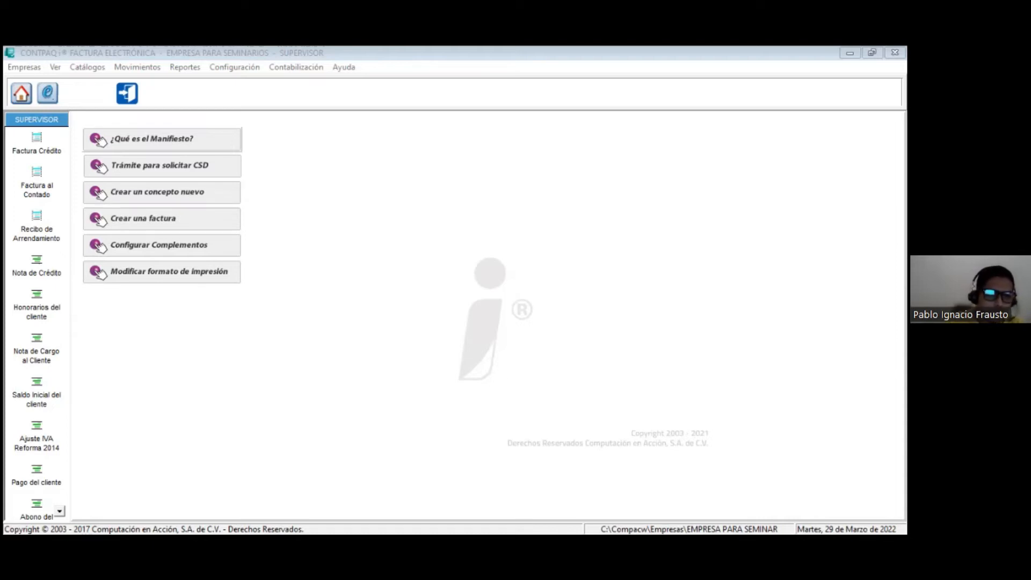
Step: Create a sales unit named PIEZA GRANDE, with PZ as both the capture abbreviation and the display and report abbreviation
left_click(88, 68)
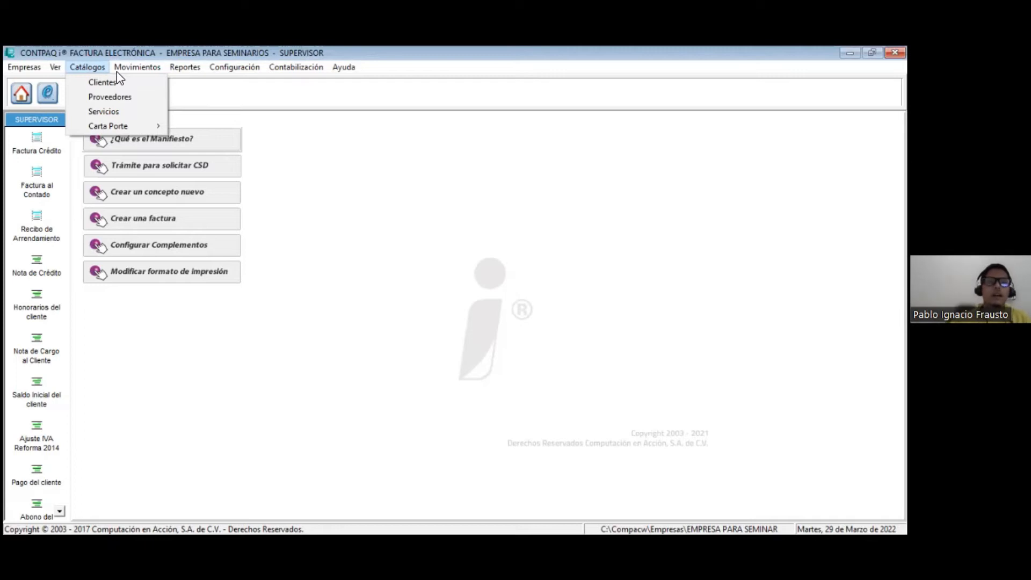
mouse_move(240, 70)
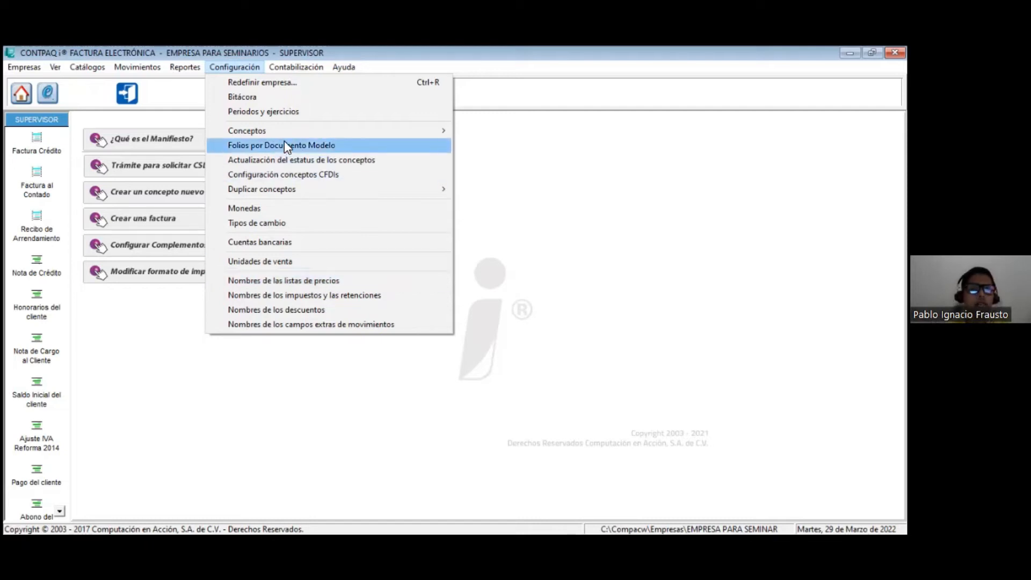
left_click(260, 260)
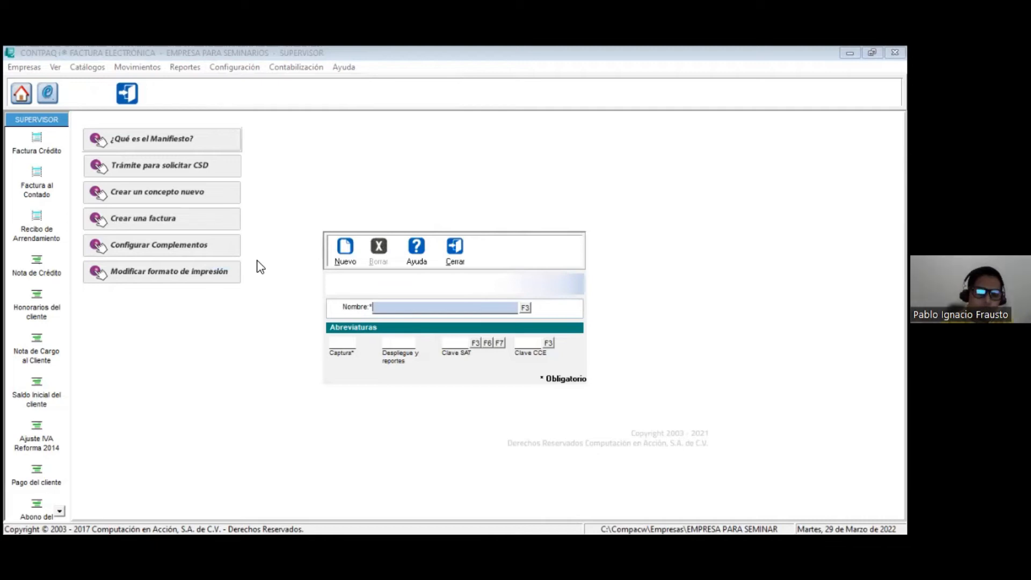
type("PIE")
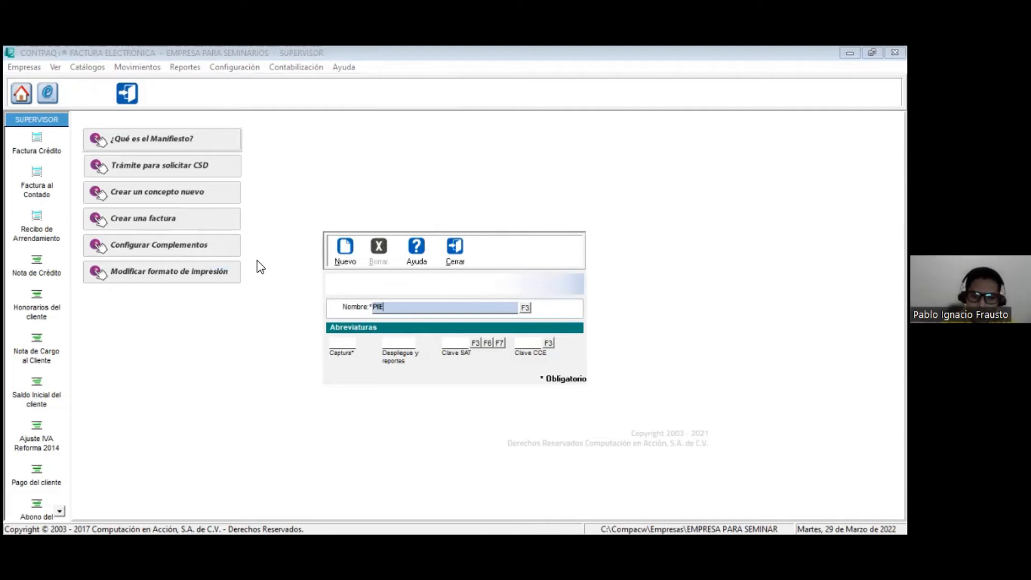
type("ZA GRANDES")
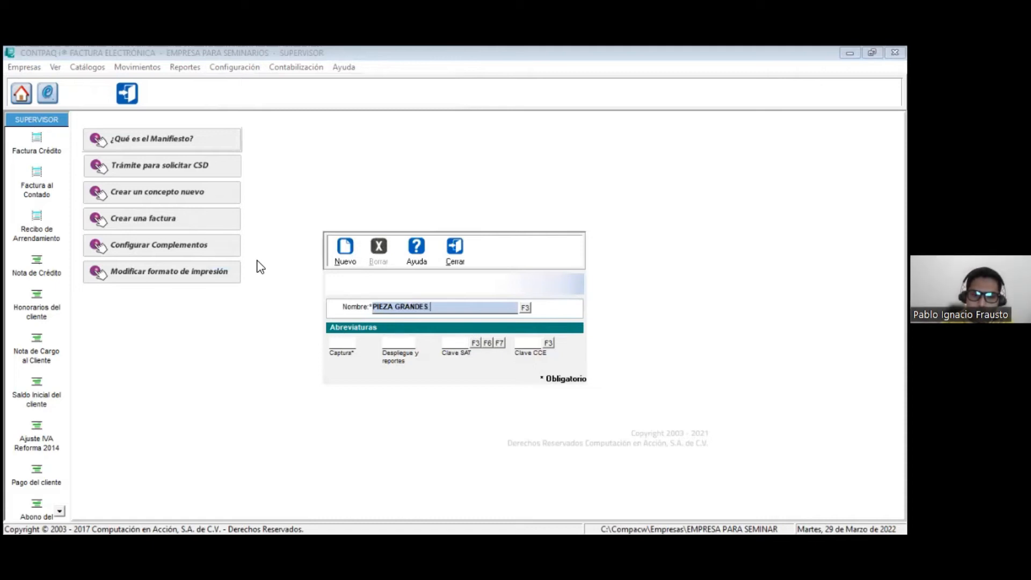
key("BackSpace")
key("Tab")
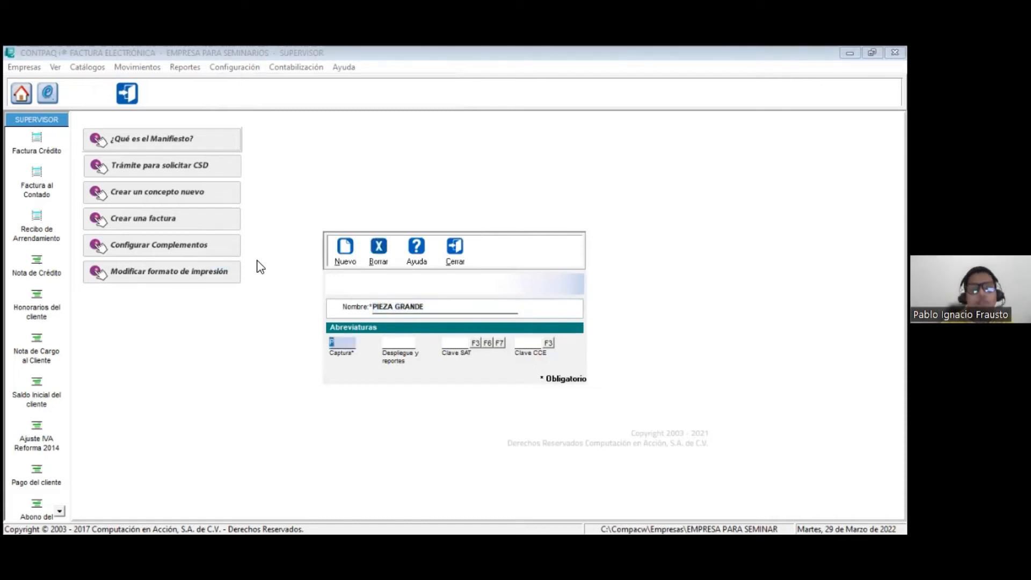
type("PZ")
key("Tab")
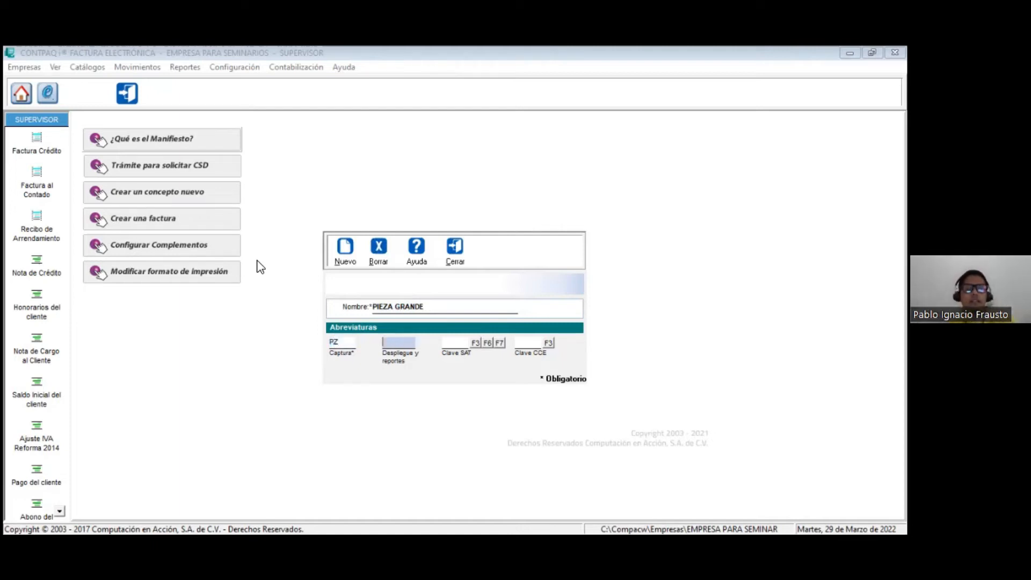
type("P")
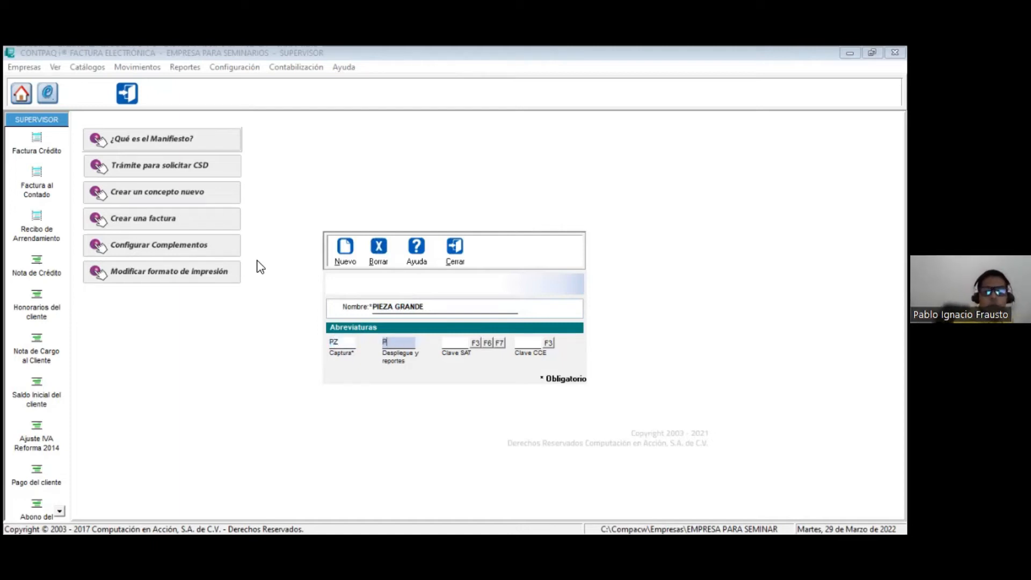
type("Z")
key("Tab")
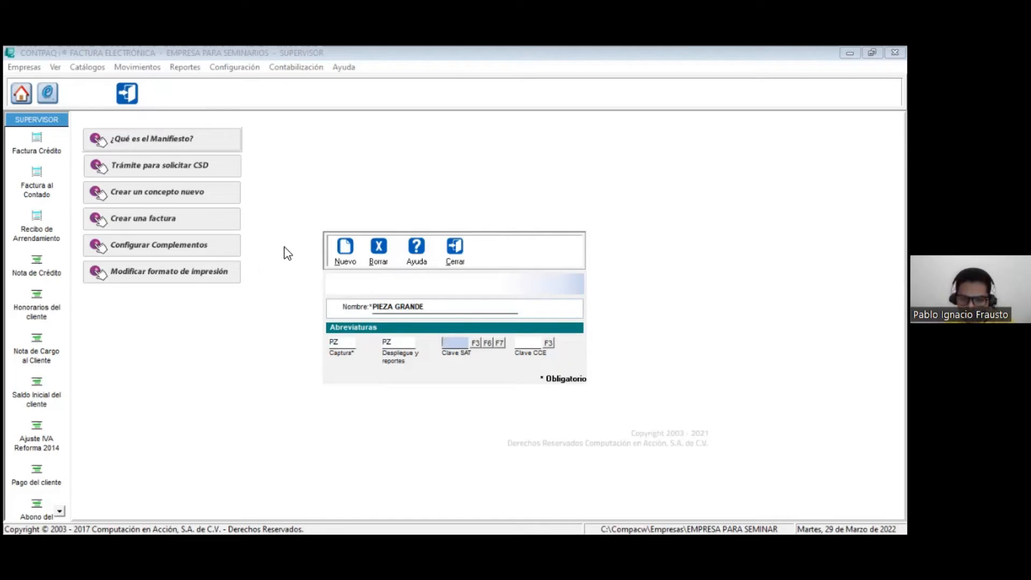
Step: Set the PIEZA GRANDE unit's Clave SAT to H87 and Clave CCE to 6, and try to save the unit
type("H87")
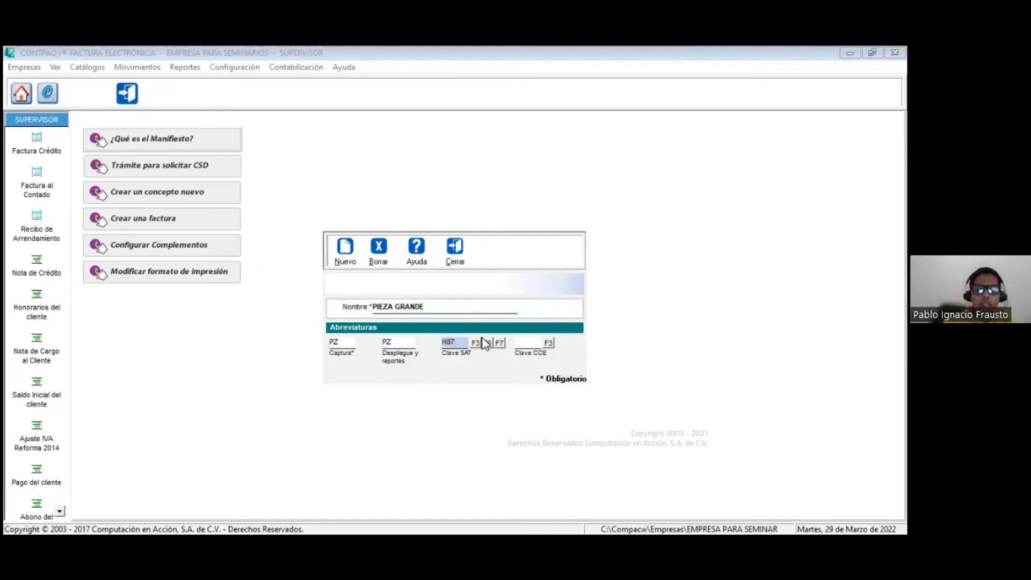
key("Tab")
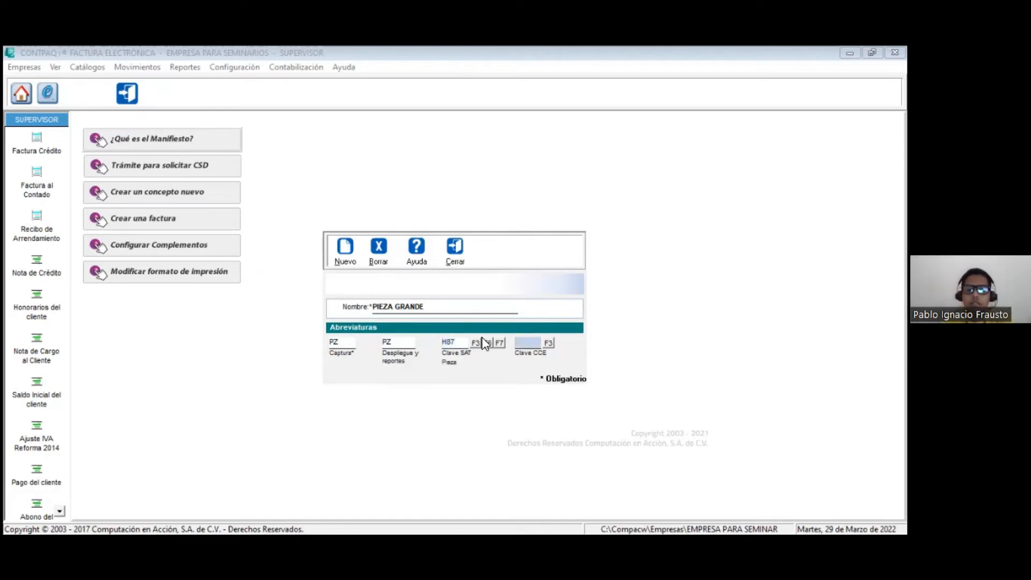
type("6")
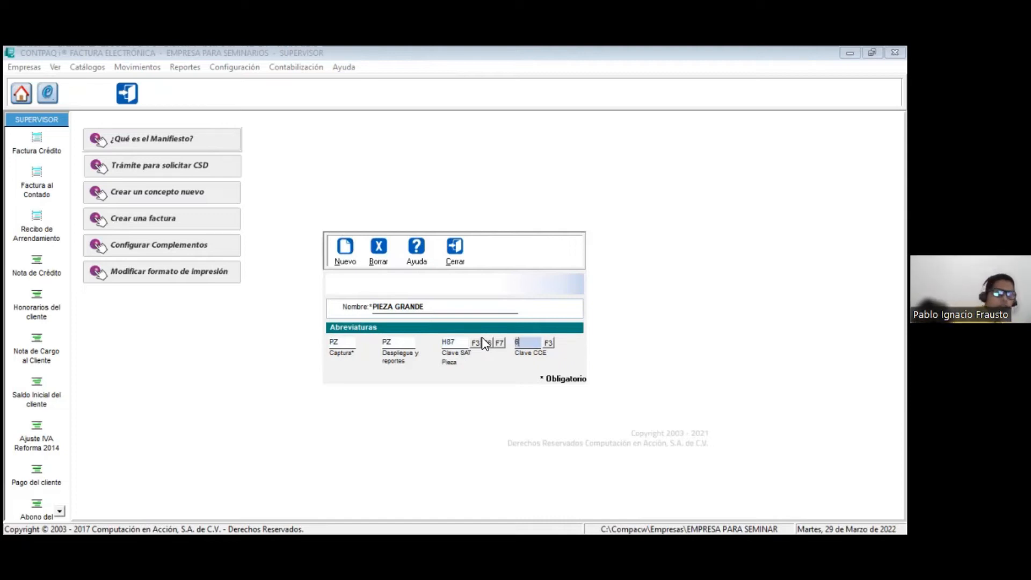
key("Tab")
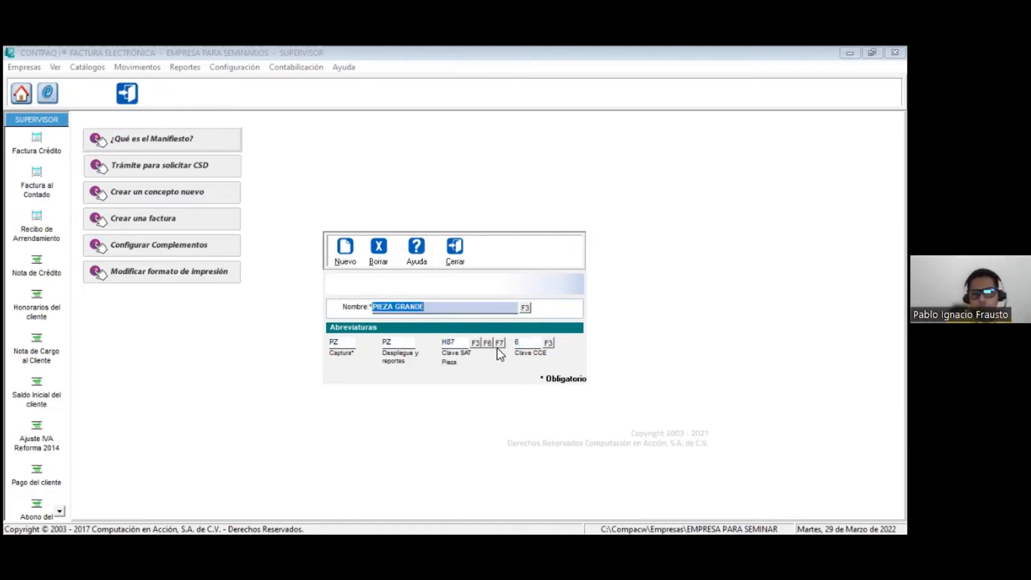
left_click(535, 343)
key("F3")
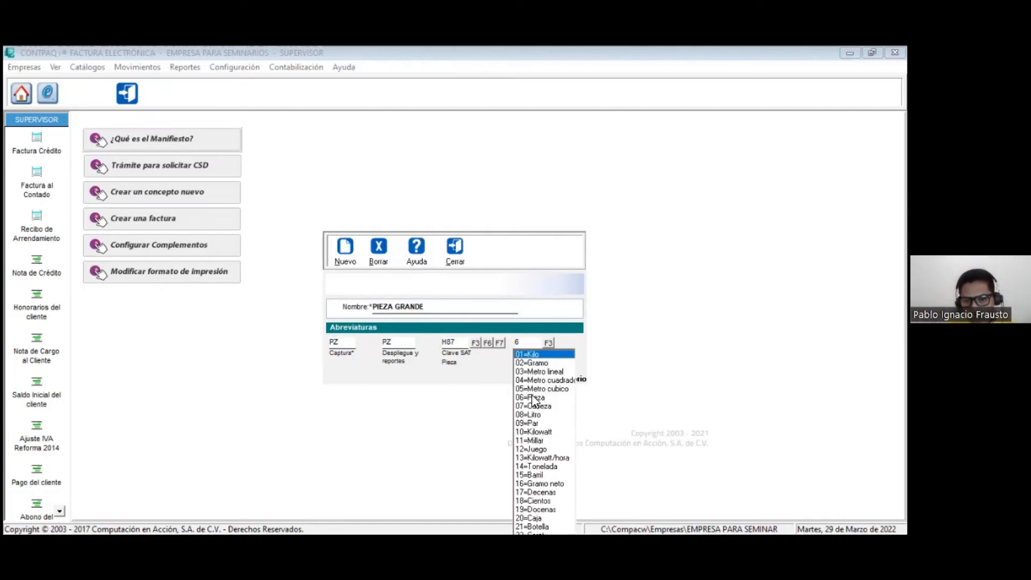
key("Escape")
left_click(404, 334)
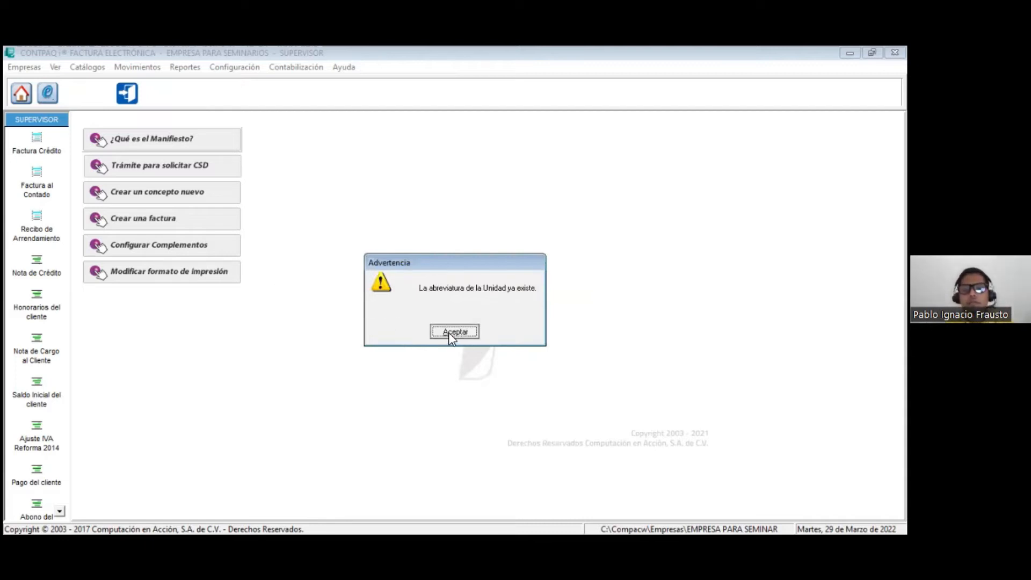
left_click(449, 333)
Step: Reopen Unidades de venta and review the list of registered units
left_click(236, 67)
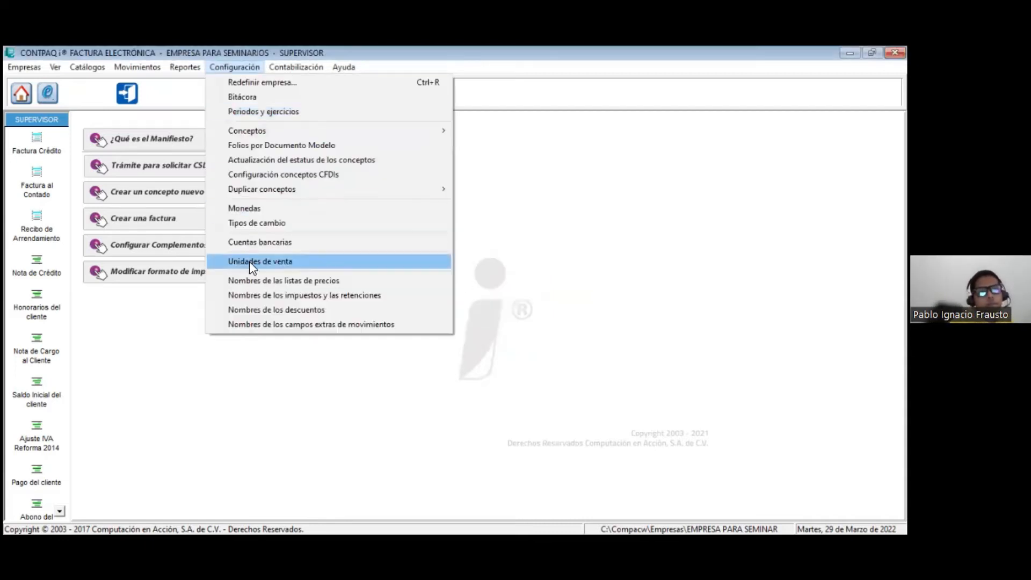
left_click(258, 262)
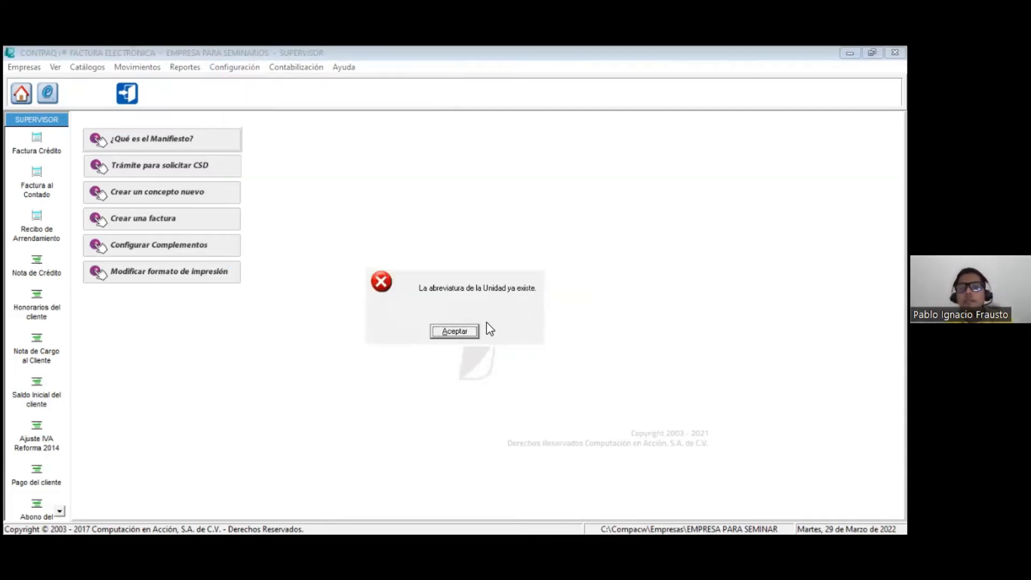
left_click(459, 331)
left_click(245, 68)
left_click(225, 260)
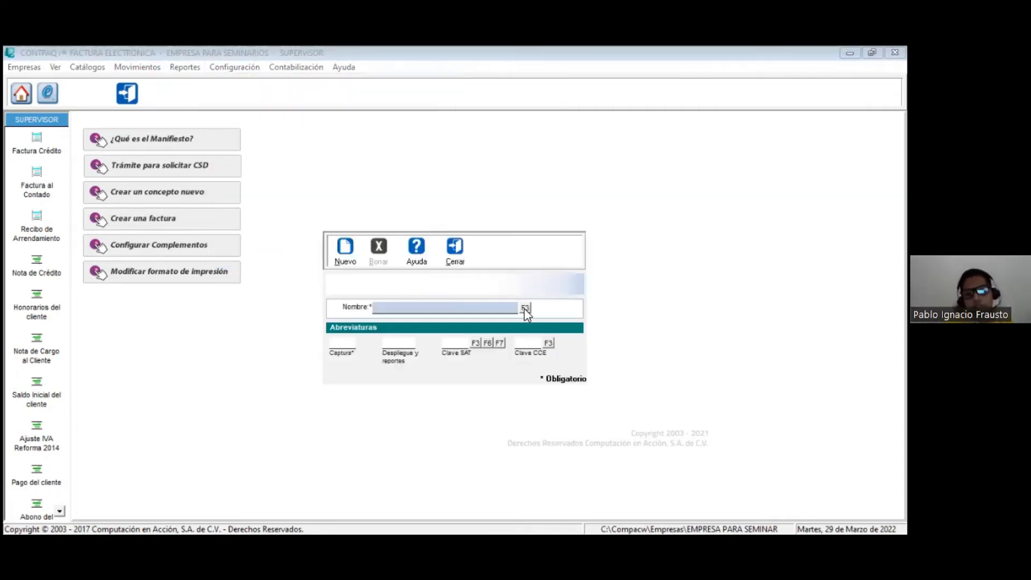
left_click(524, 309)
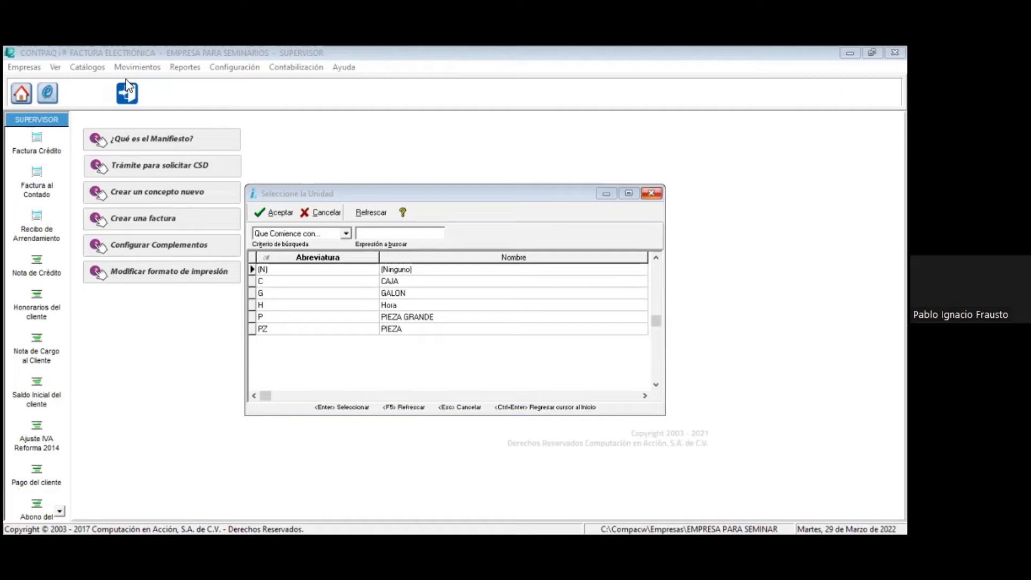
key("Escape")
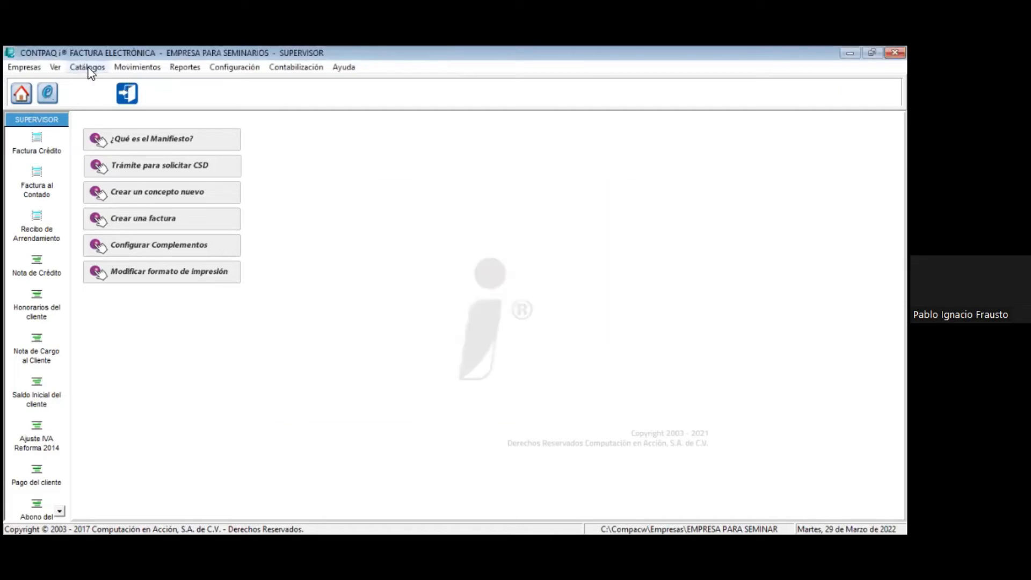
Step: Open the AGUA service record from the Servicios catalogue
left_click(89, 69)
left_click(99, 112)
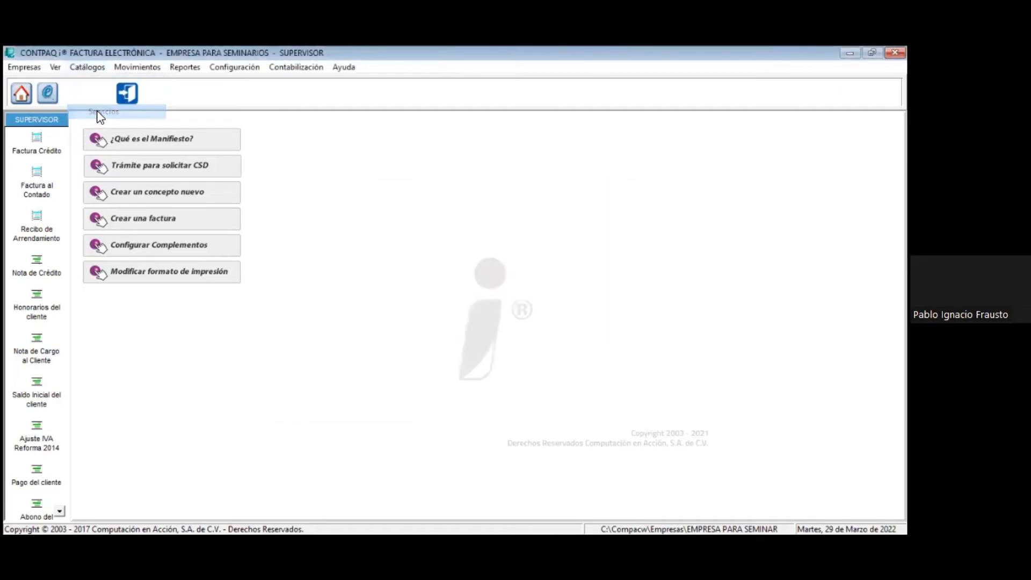
double_click(272, 279)
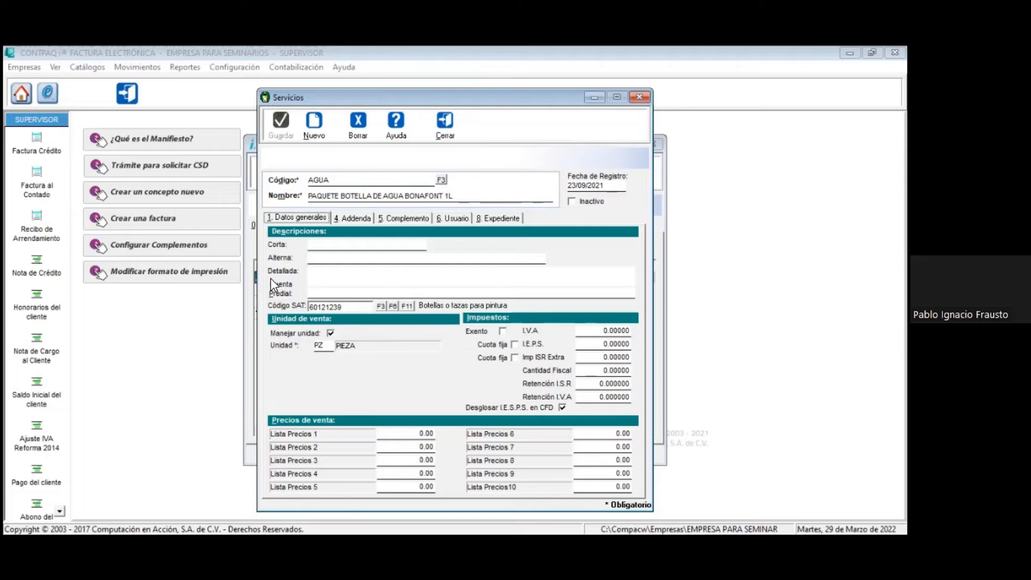
Step: Try PIEZA GRANDE as the AGUA service's sales unit, and close the record and the Servicios catalogue without saving
left_click(321, 346)
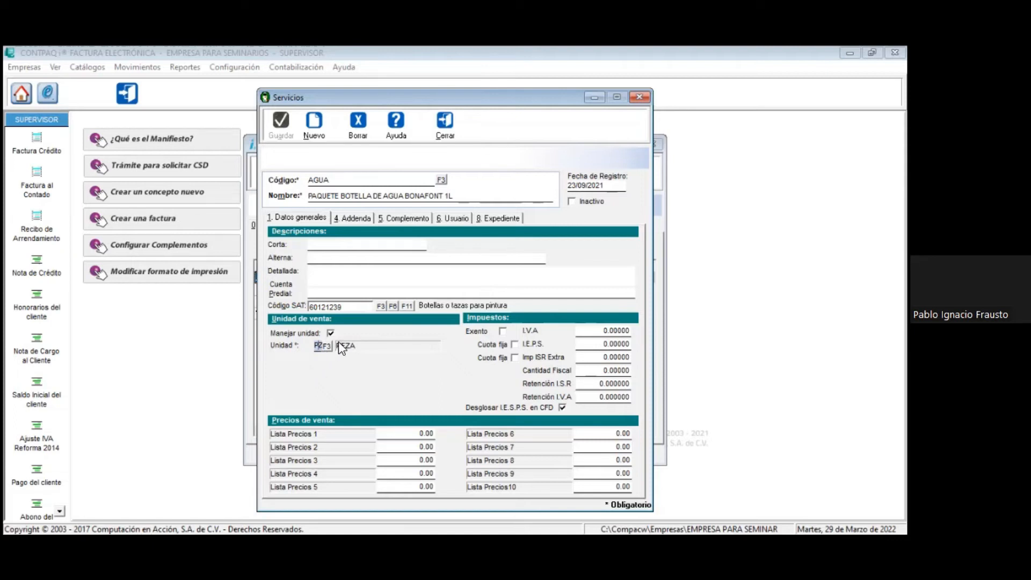
left_click(328, 346)
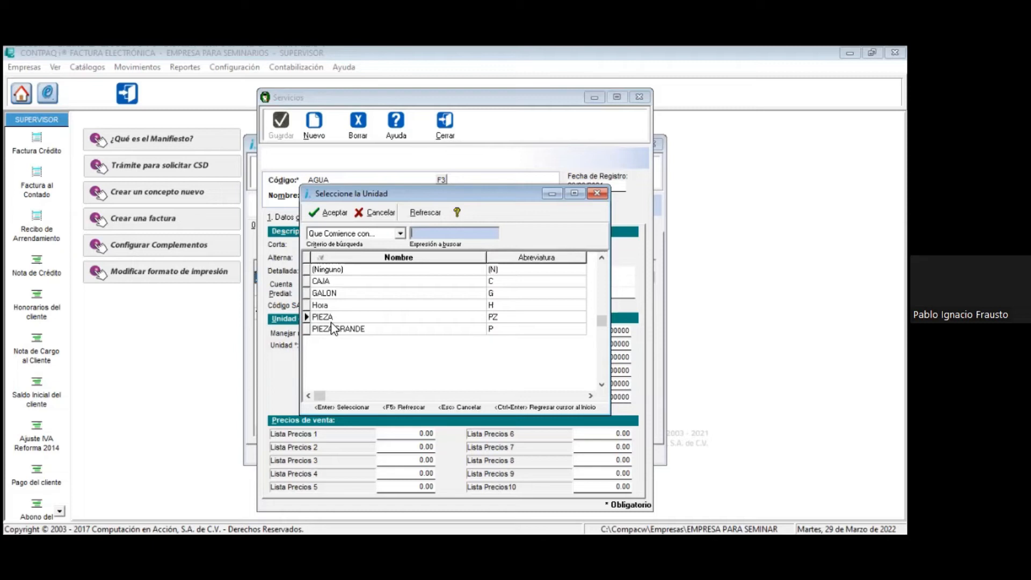
double_click(333, 329)
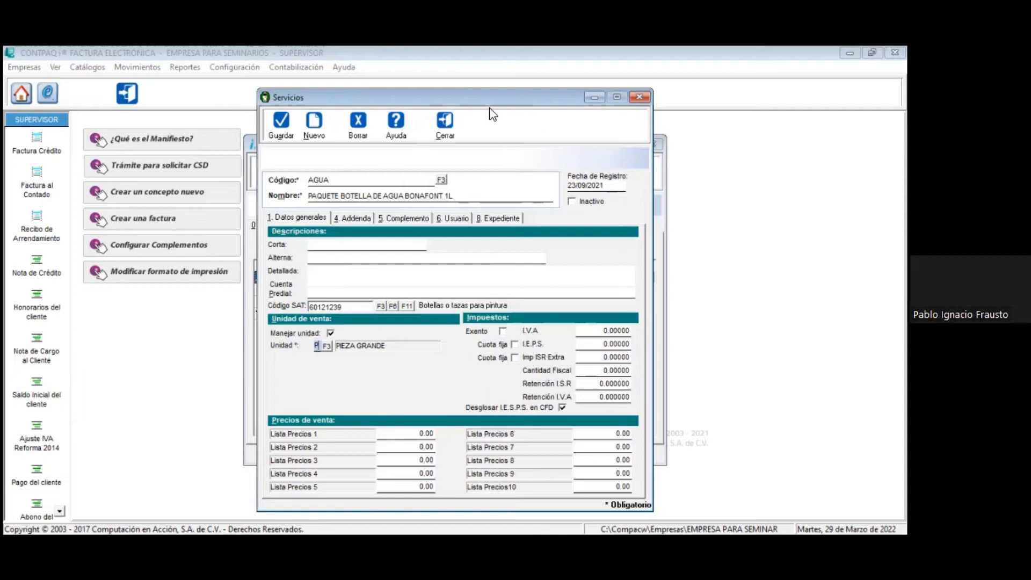
left_click(446, 132)
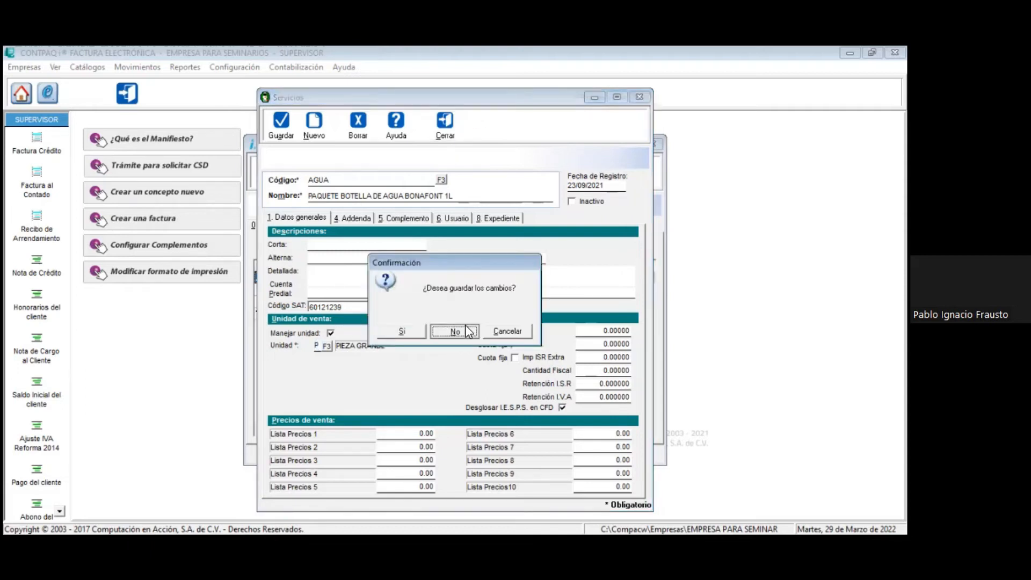
left_click(469, 332)
left_click(456, 330)
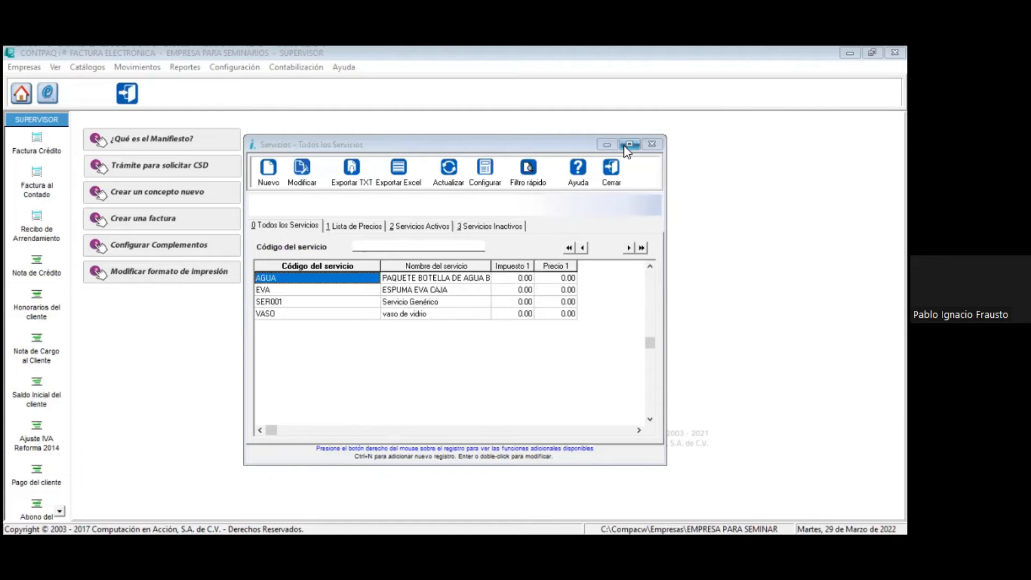
left_click(611, 173)
Step: Open the Factura Crédito concept and examine where its taxes and discounts get their values, including the source options for I.V.A
left_click(235, 68)
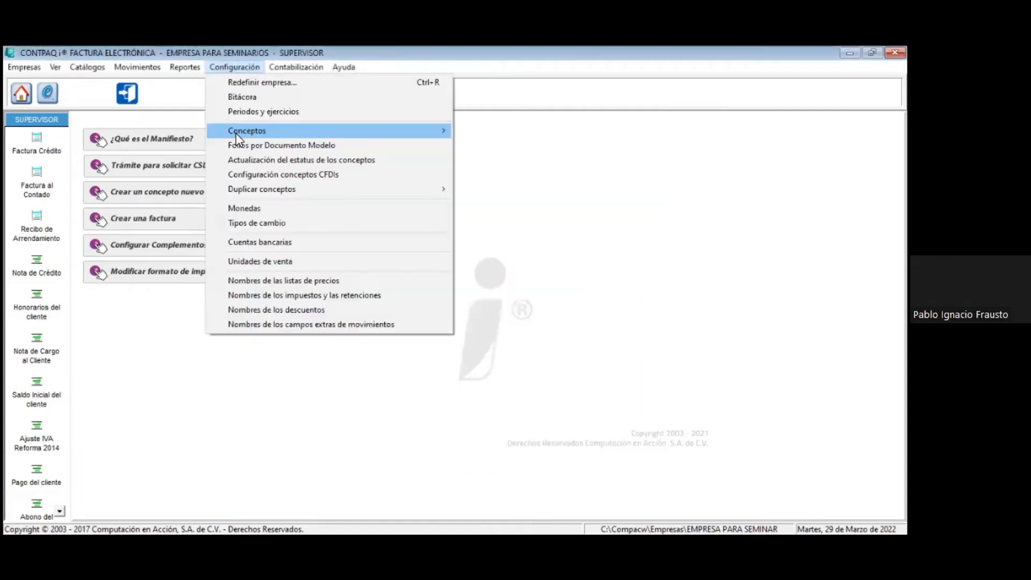
left_click(486, 135)
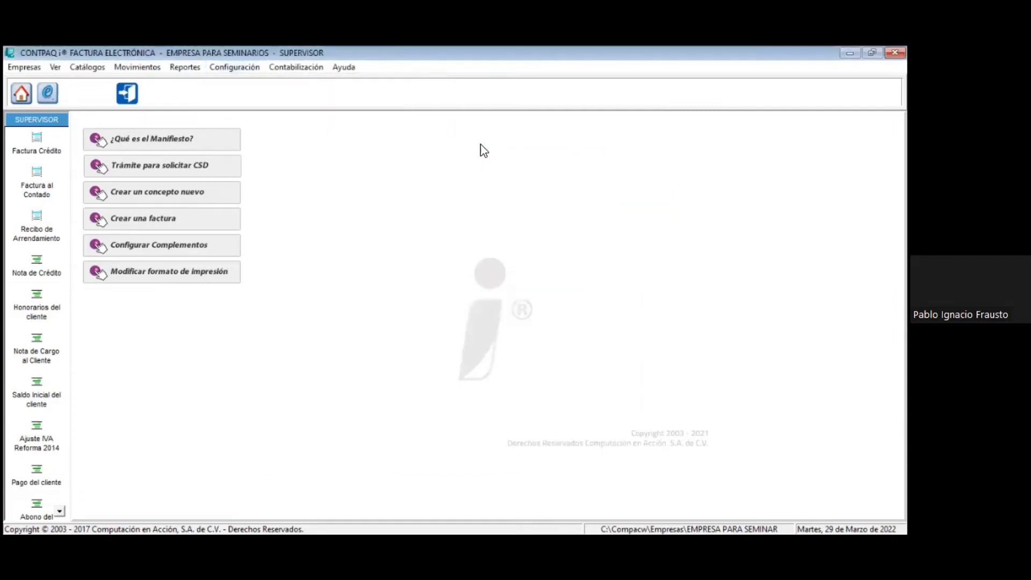
key("Return")
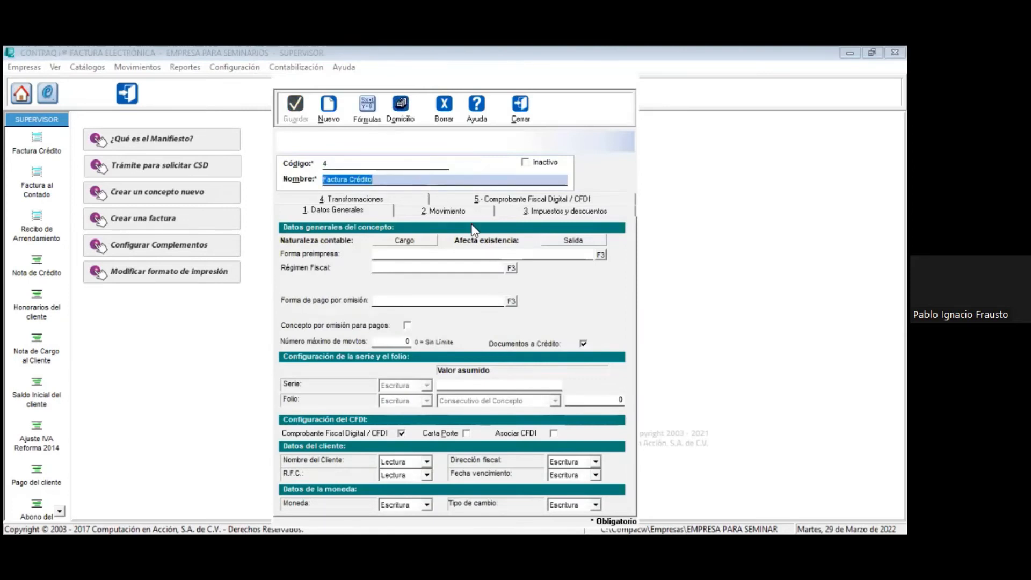
left_click(511, 214)
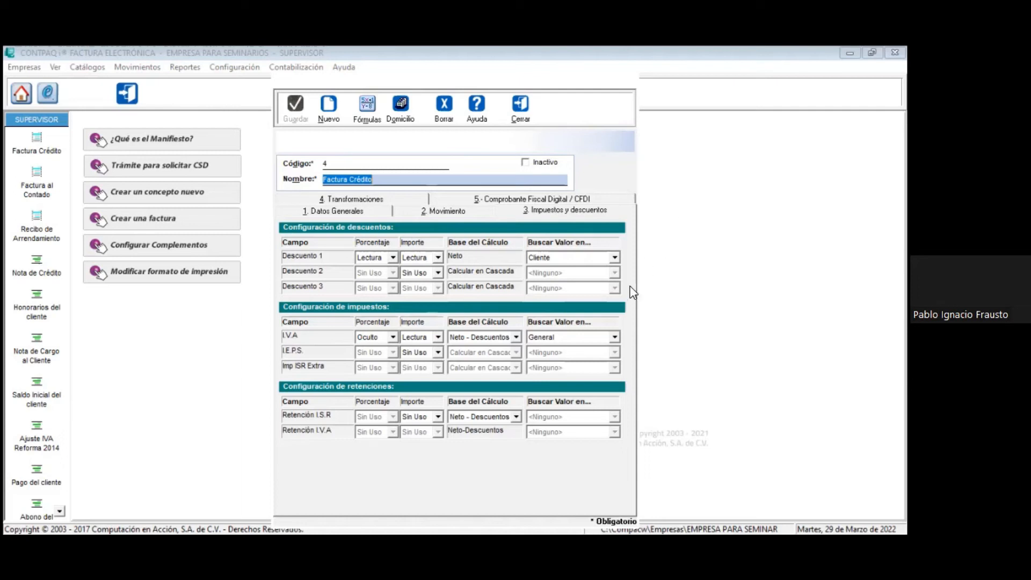
left_click(604, 342)
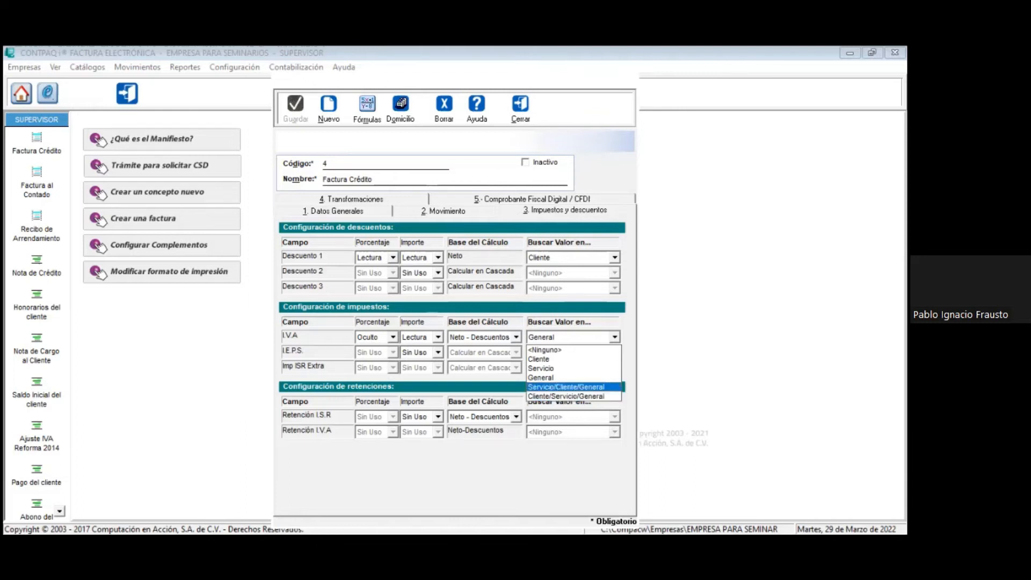
key("Escape")
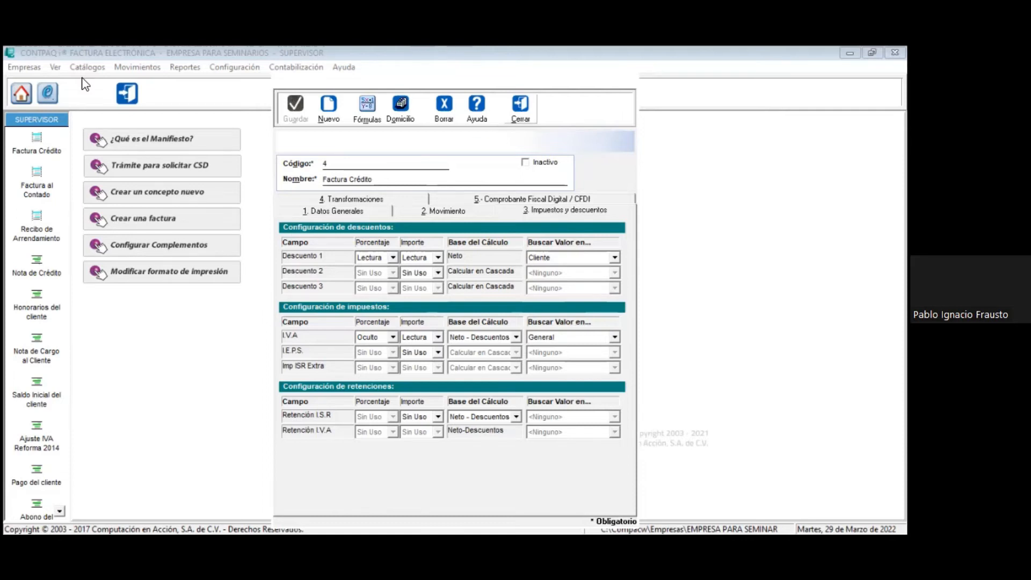
Step: View the general data and fiscal address form of the first client in the Clientes catalogue, and close everything without saving
left_click(122, 68)
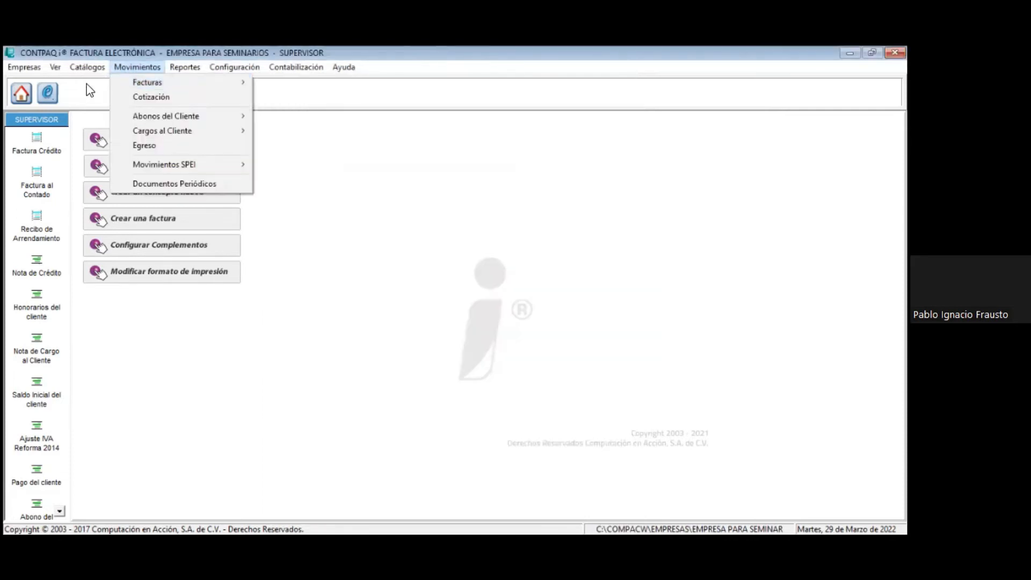
left_click(87, 84)
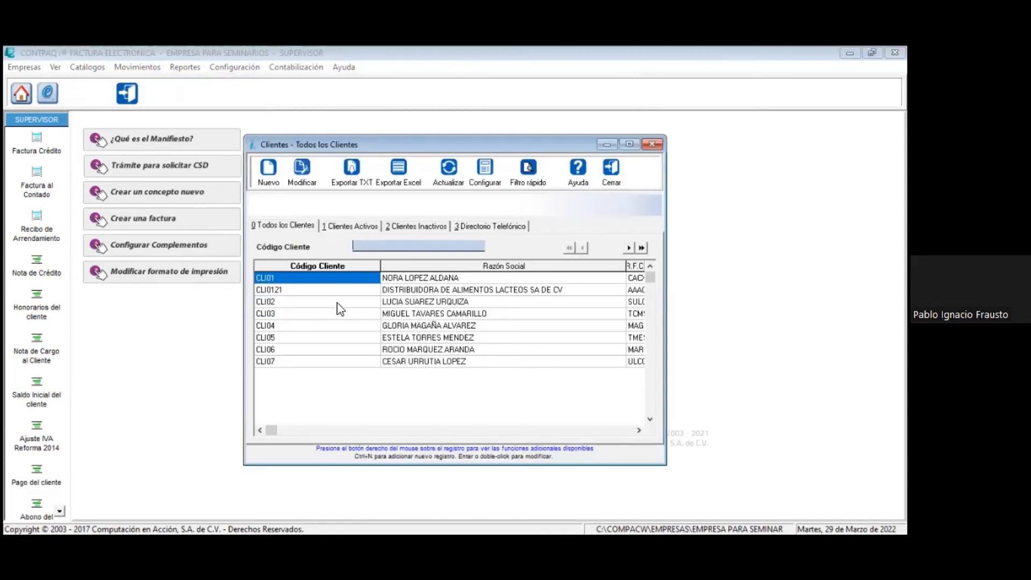
double_click(336, 285)
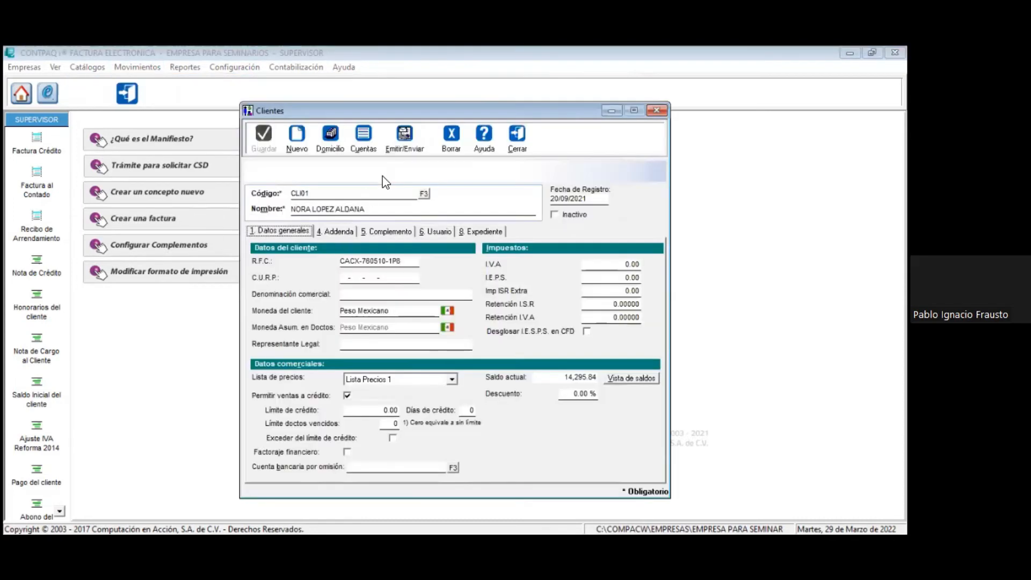
left_click(331, 135)
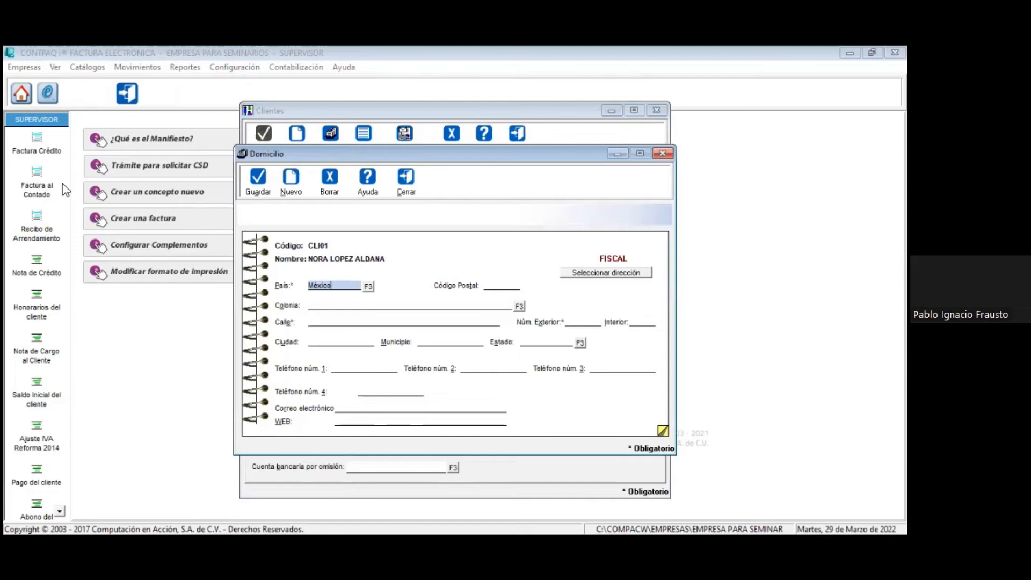
left_click(406, 178)
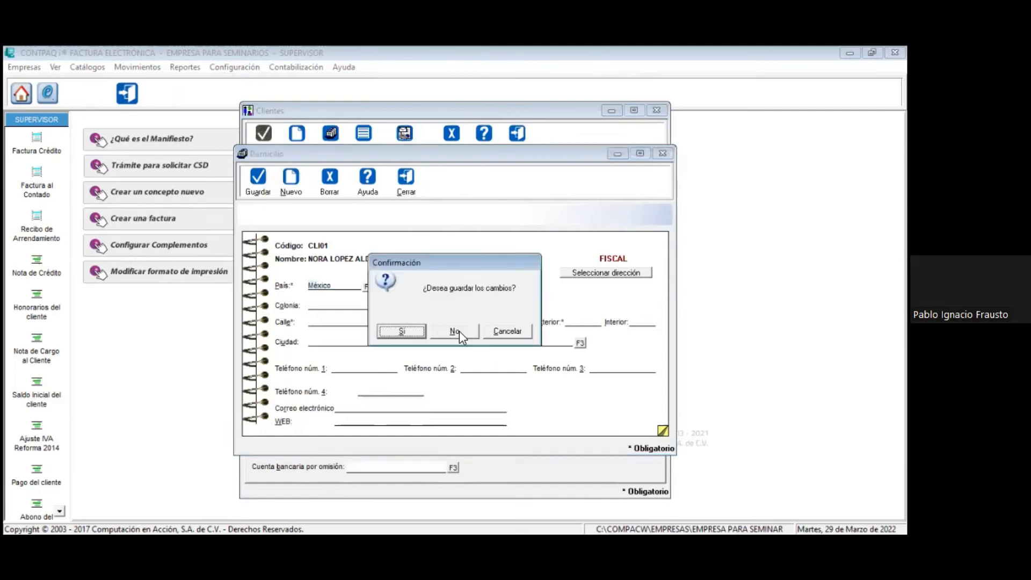
left_click(455, 332)
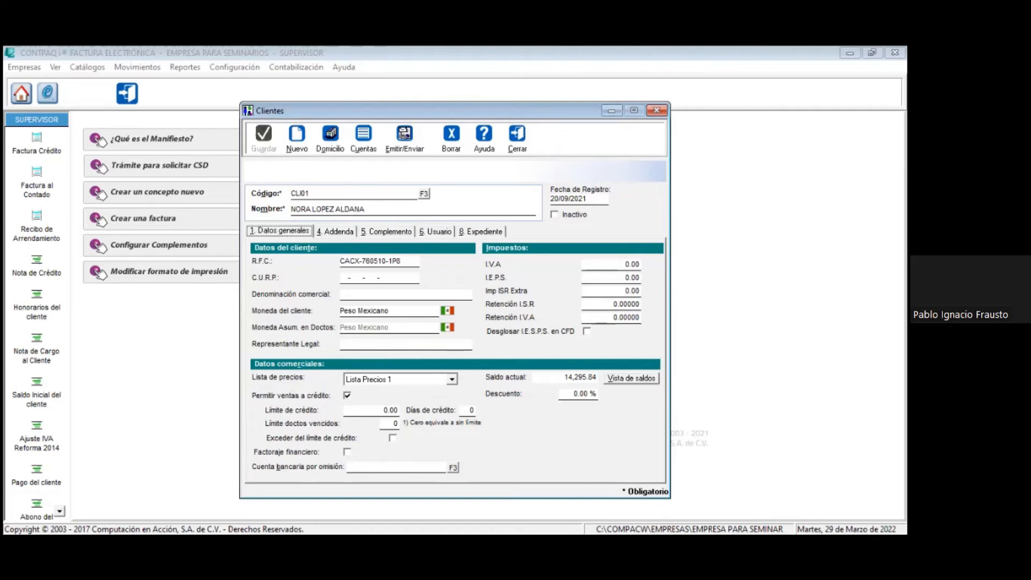
key("alt+Tab")
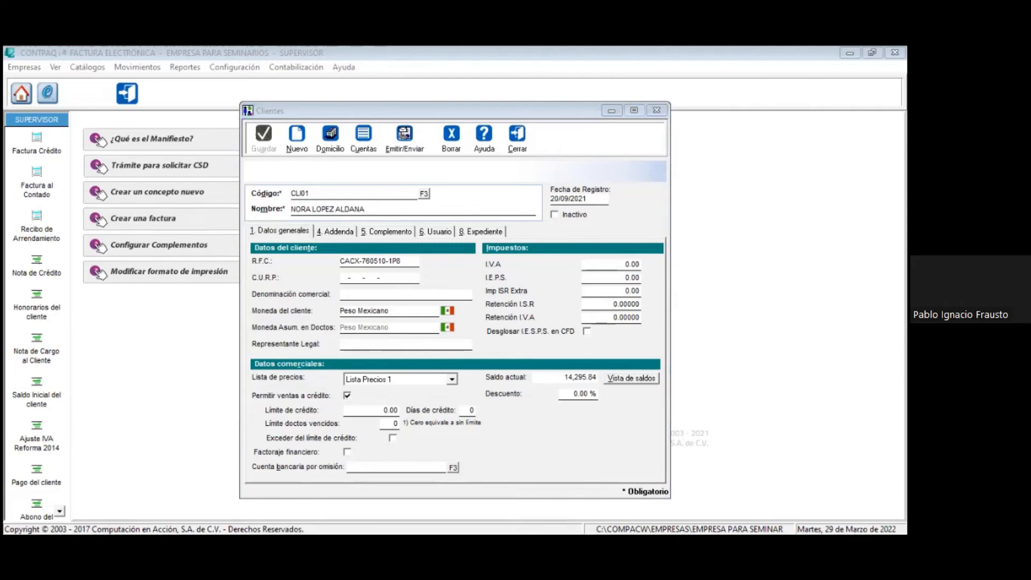
left_click(518, 135)
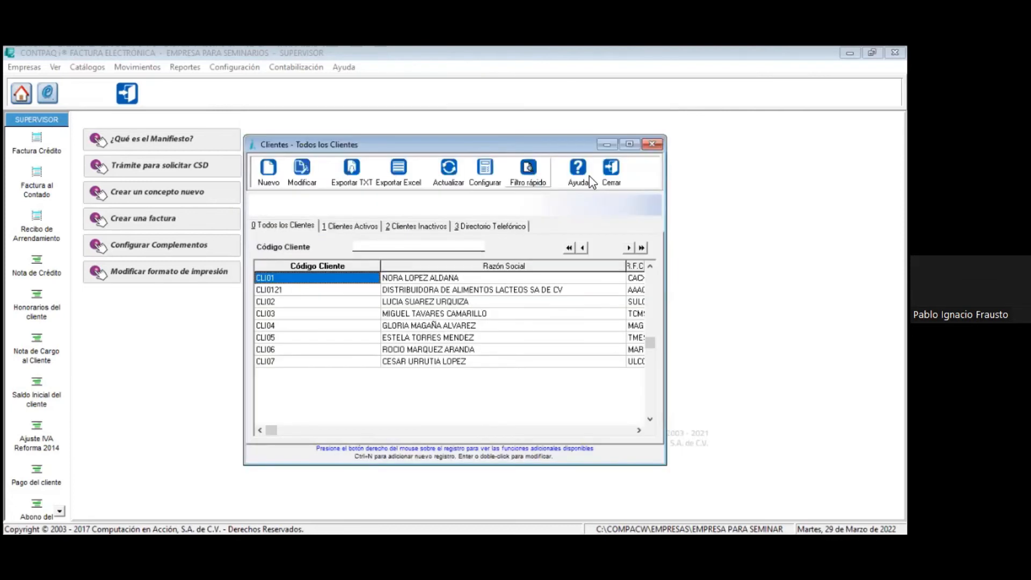
left_click(612, 172)
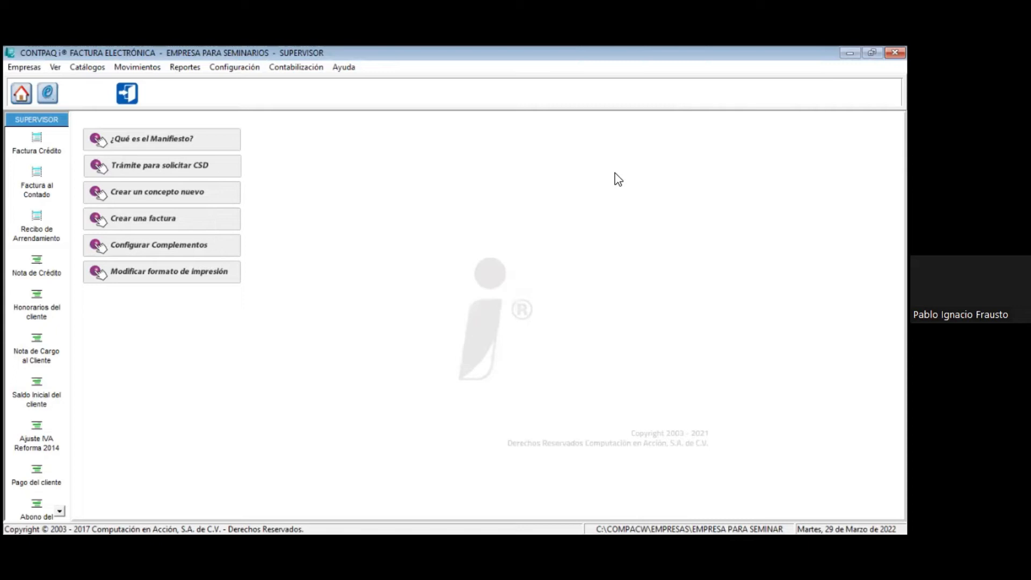
Step: Open the Factura Crédito concept from the invoice concepts configuration
left_click(235, 68)
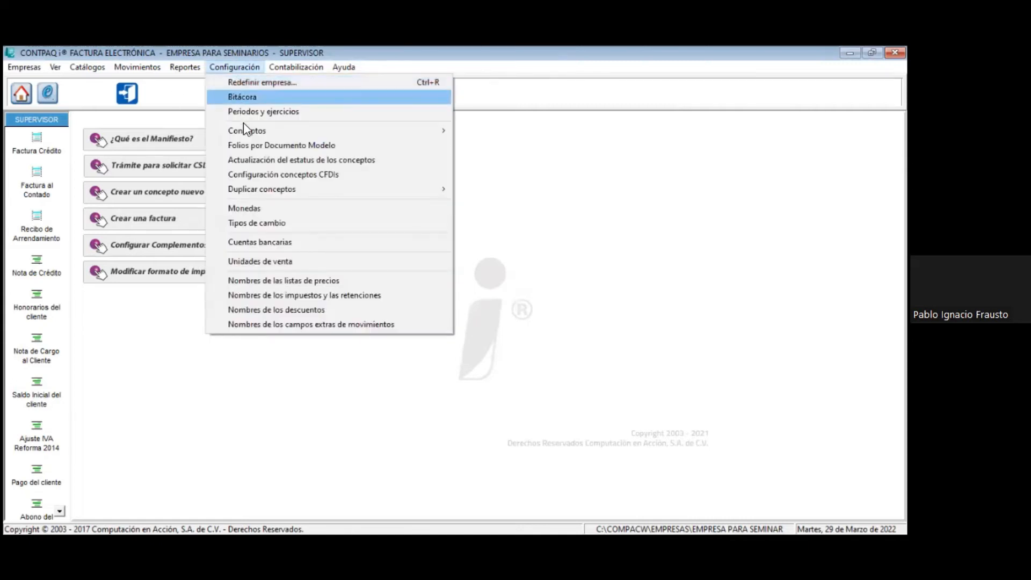
mouse_move(237, 133)
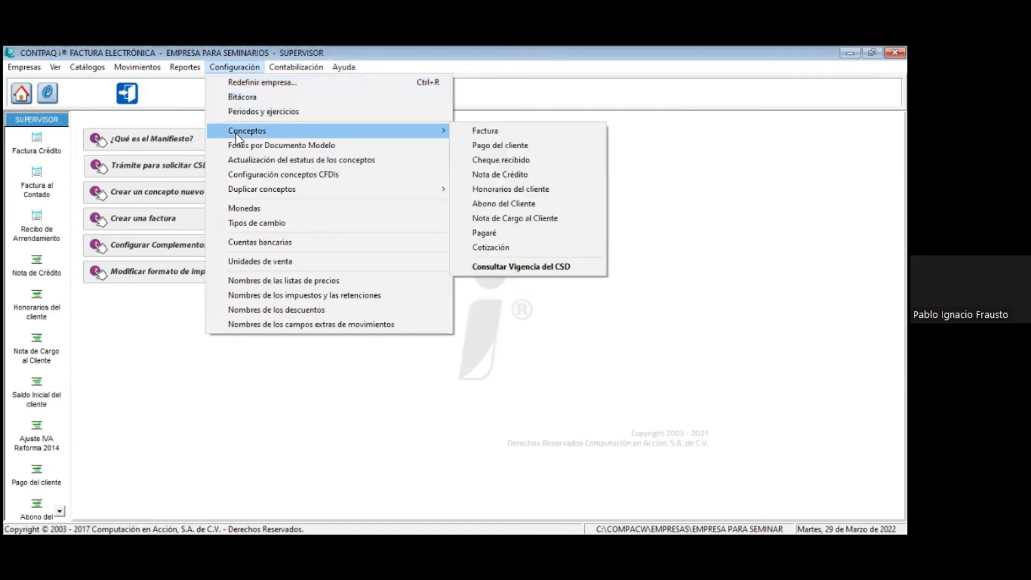
left_click(472, 130)
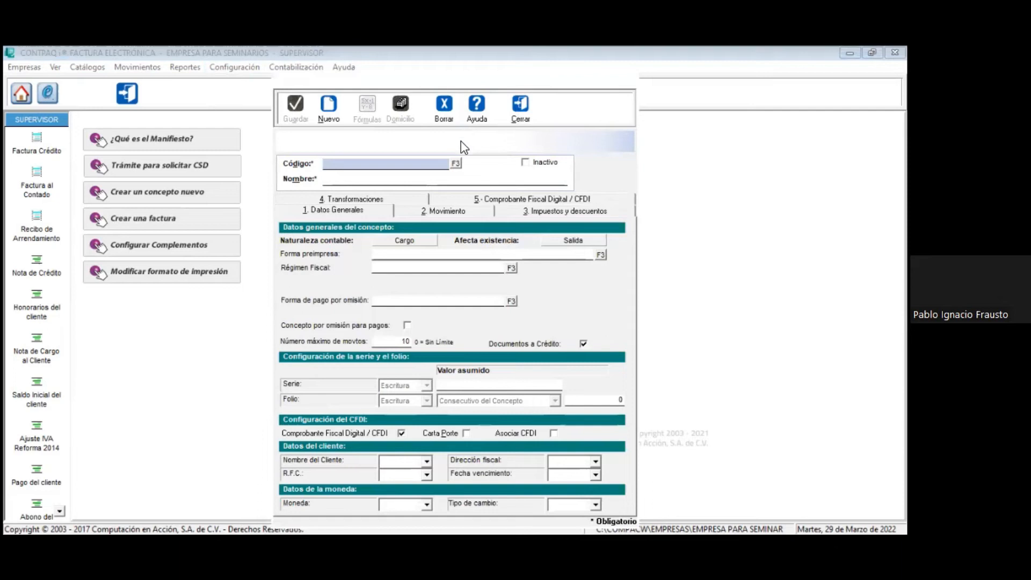
left_click(455, 162)
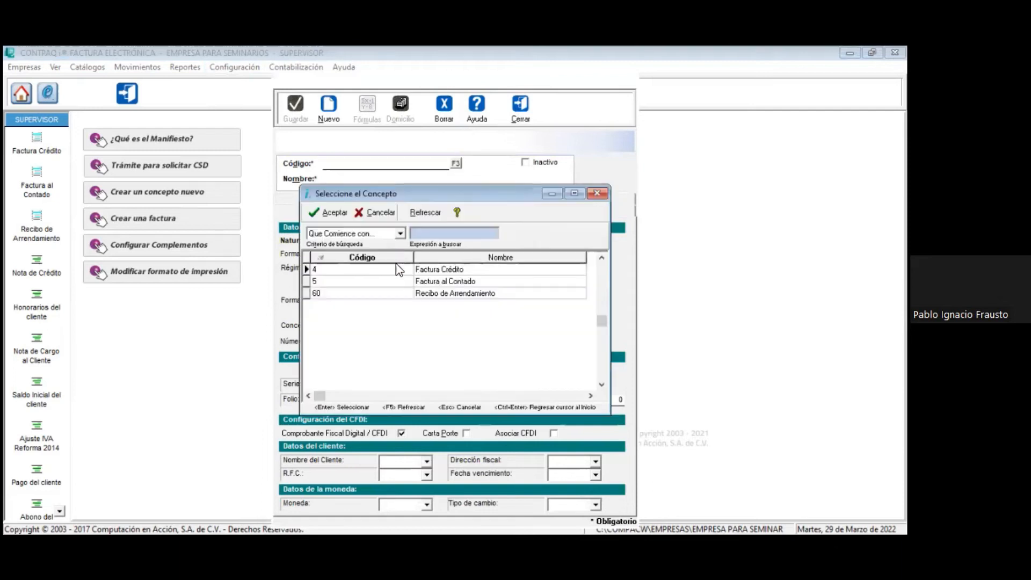
double_click(453, 269)
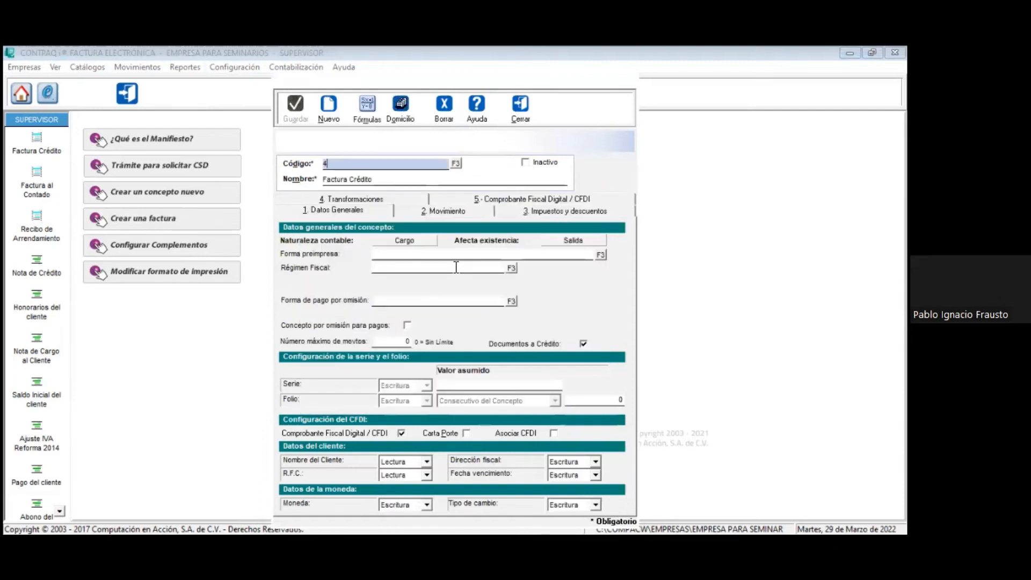
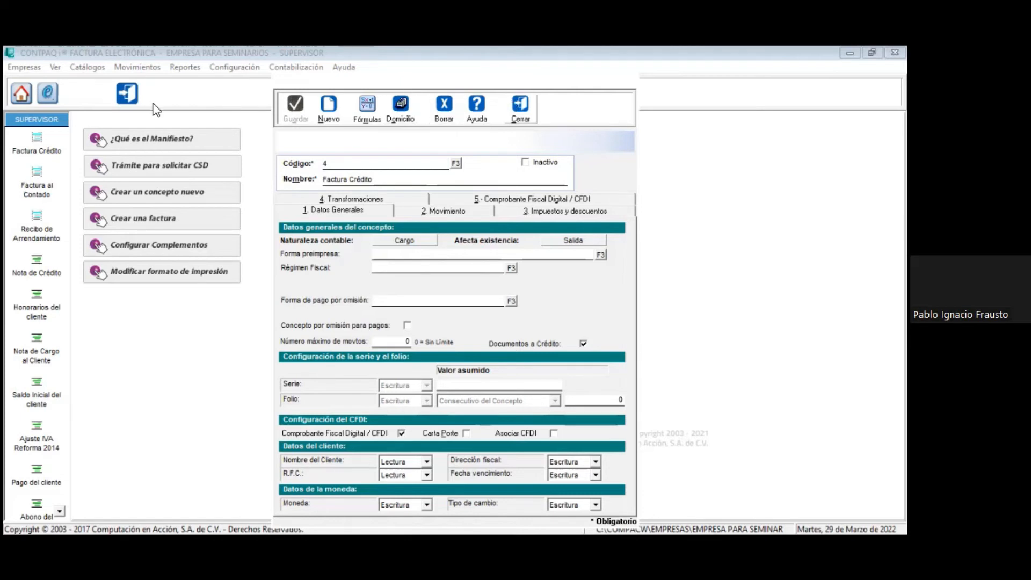
Step: Close the Factura Crédito concept and start a new Factura Crédito document from the list of all invoices
left_click(127, 95)
left_click(78, 72)
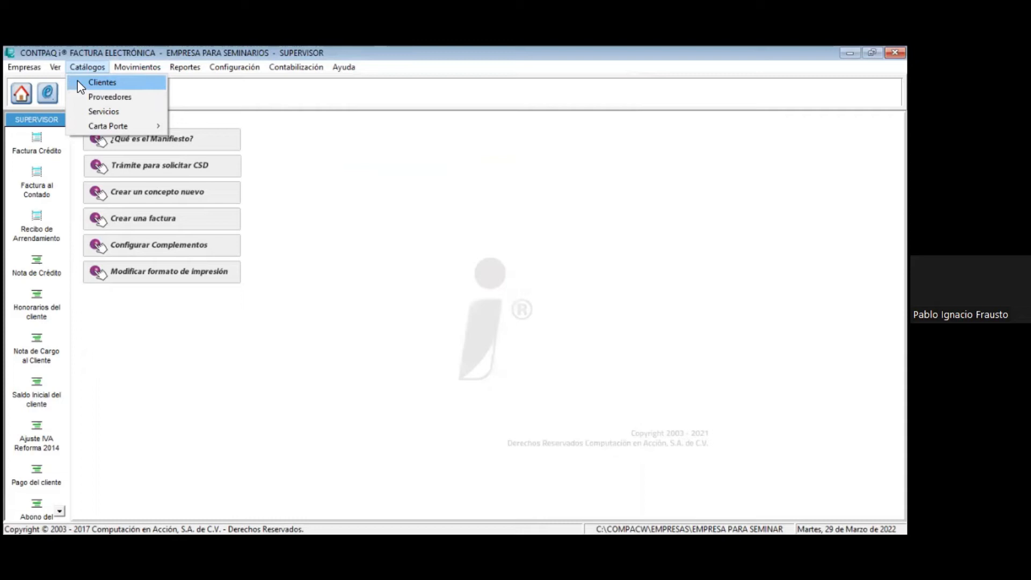
mouse_move(137, 69)
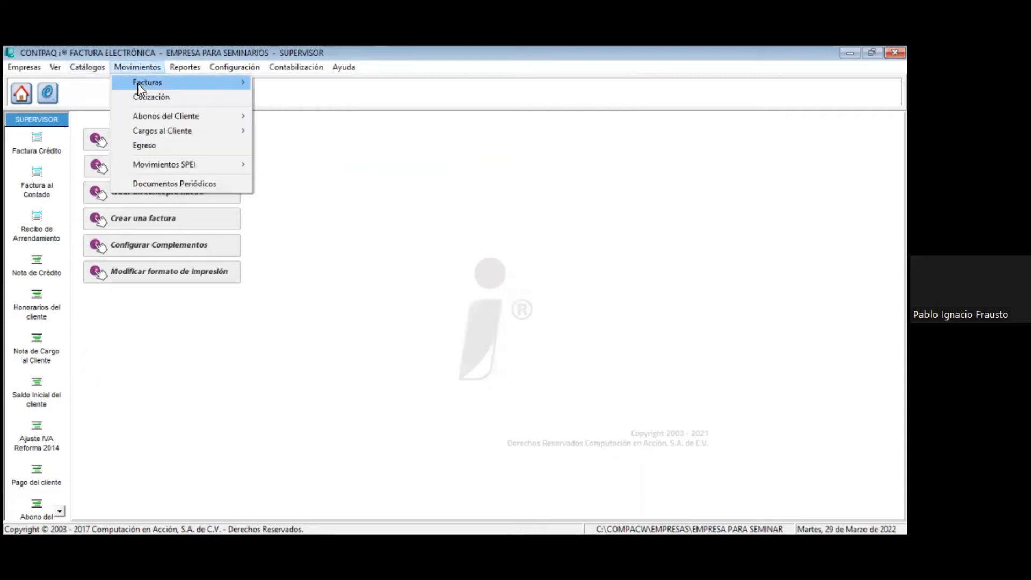
left_click(283, 84)
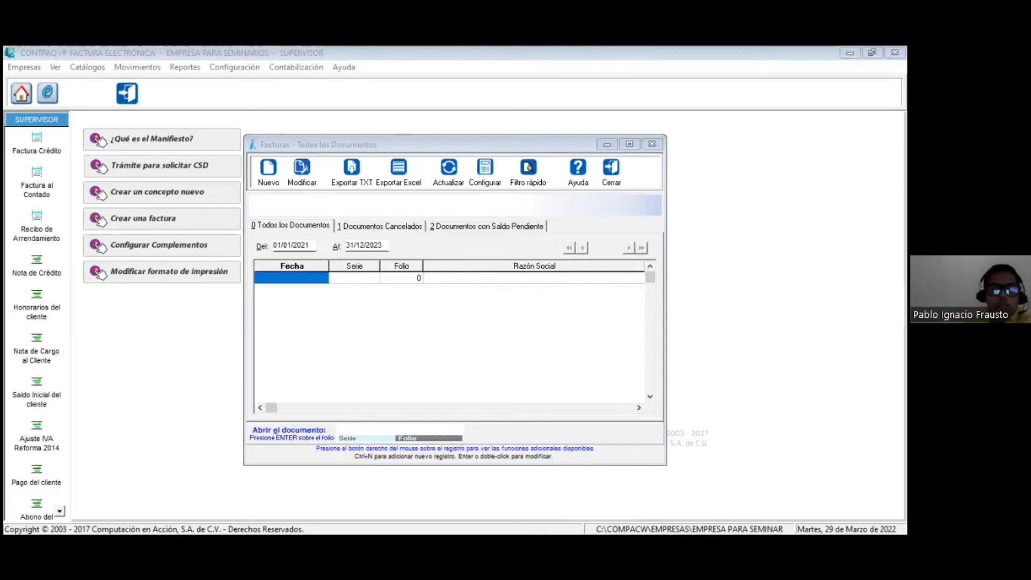
left_click(269, 170)
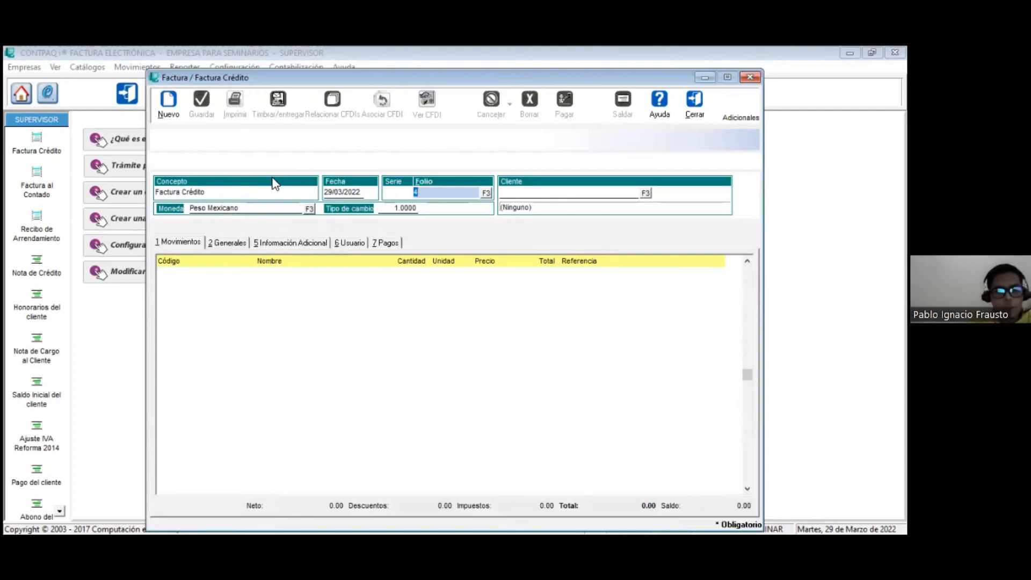
Step: Show the invoice's Usuario section and enter the Interfaz Configurable mode for editing extra fields
left_click(361, 243)
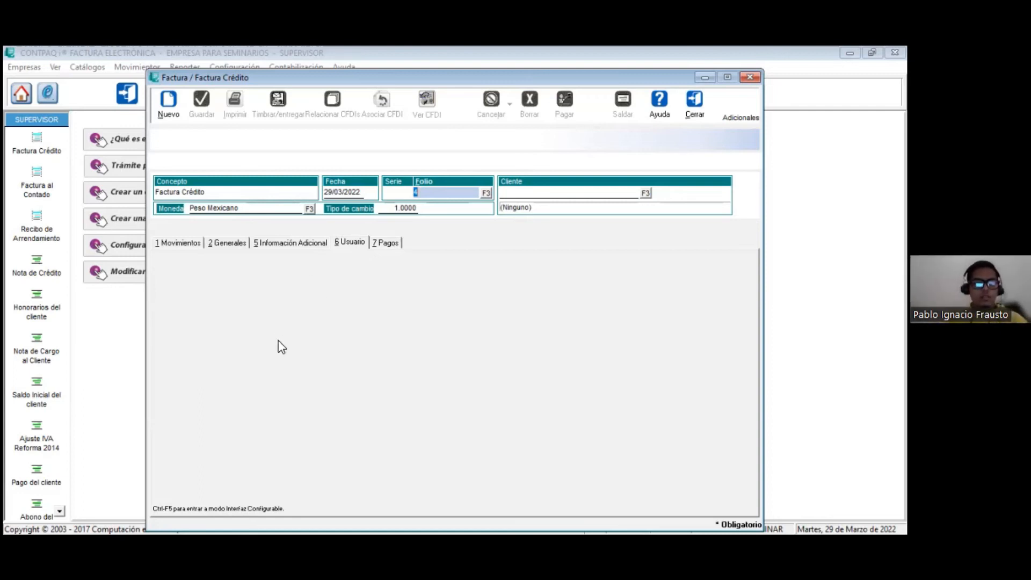
key("ctrl+F5")
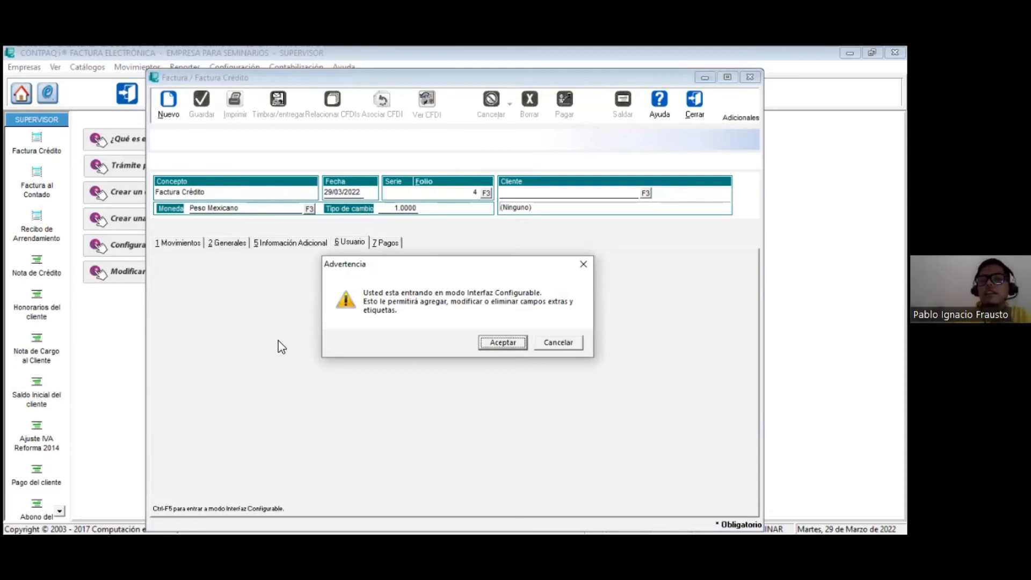
key("Return")
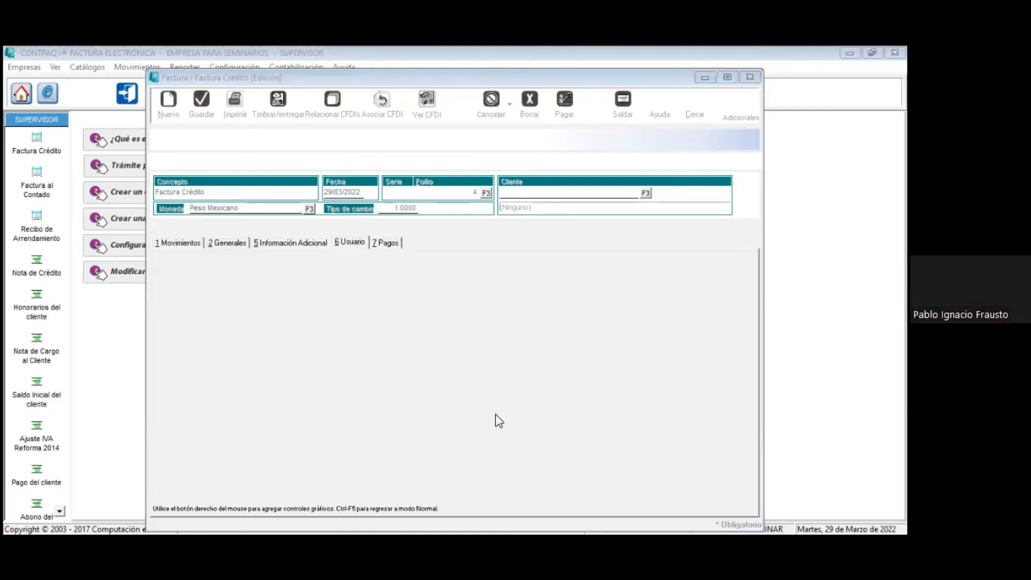
Step: Add three text fields in a column on the left half of the invoice's Usuario section
right_click(427, 314)
left_click(174, 274)
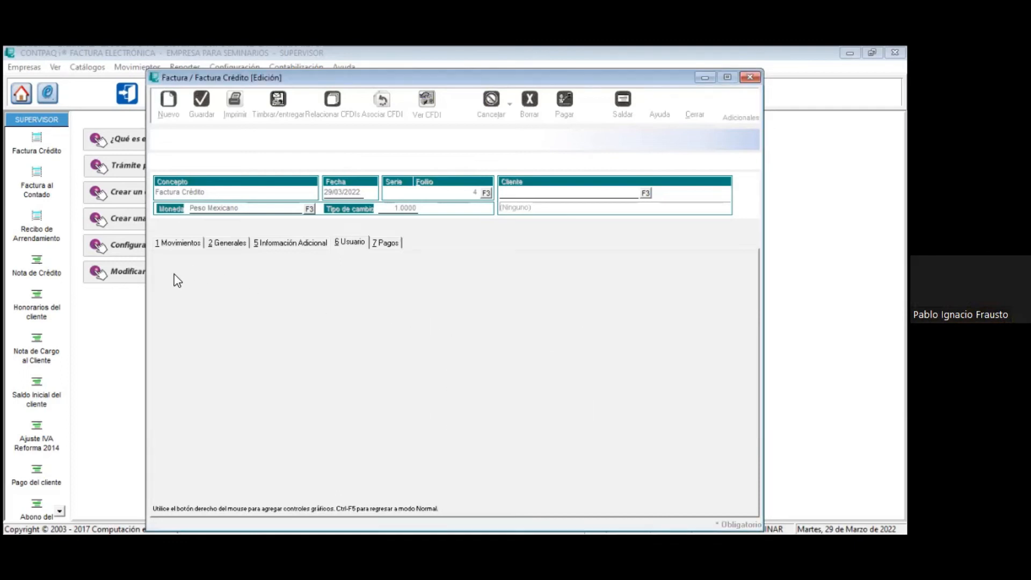
right_click(177, 281)
left_click(188, 283)
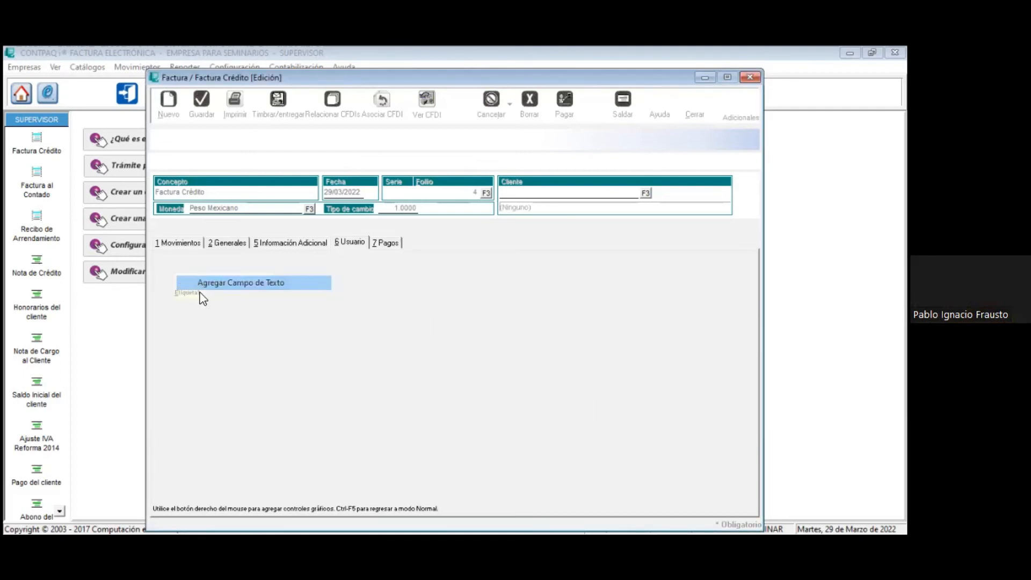
right_click(184, 322)
left_click(189, 326)
right_click(189, 367)
left_click(191, 369)
right_click(192, 405)
left_click(213, 278)
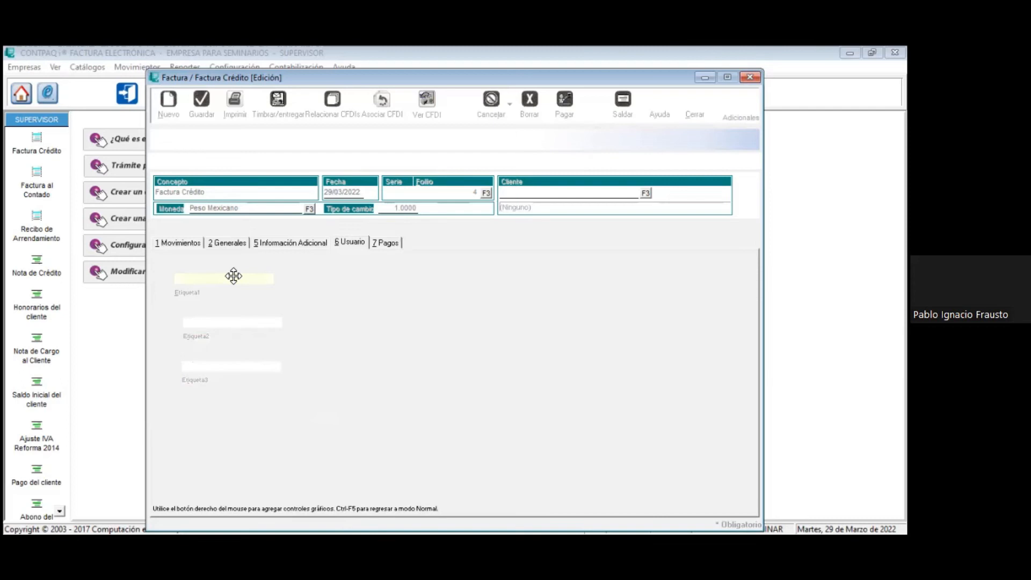
Step: Add four amount fields in a column beside the text fields in the Usuario section
right_click(368, 264)
left_click(383, 286)
right_click(381, 288)
left_click(402, 313)
right_click(368, 338)
left_click(379, 356)
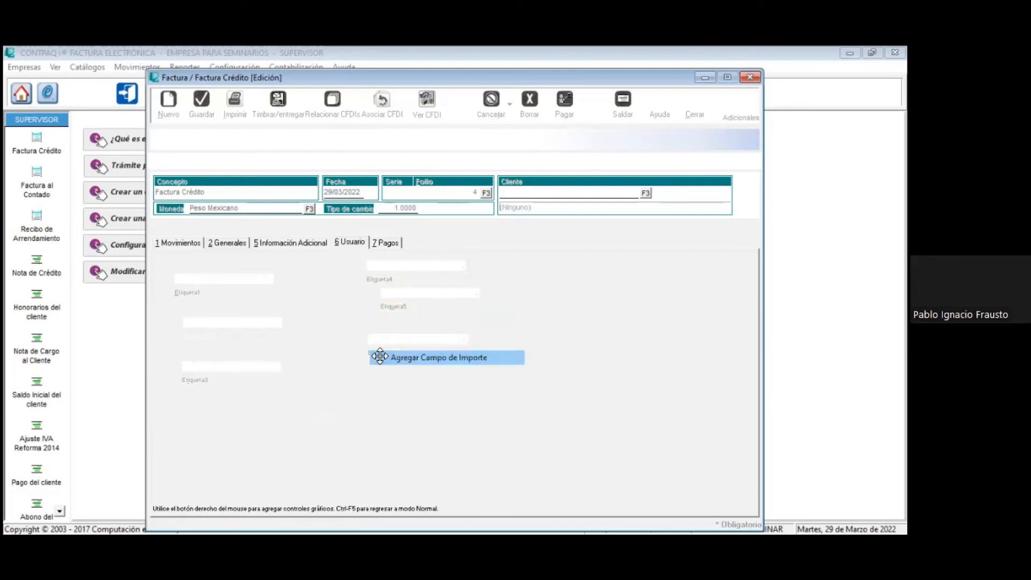
right_click(378, 353)
right_click(352, 386)
left_click(377, 404)
Step: Add a date field beside the amount fields and leave the Interfaz Configurable mode, saving the changes
right_click(370, 412)
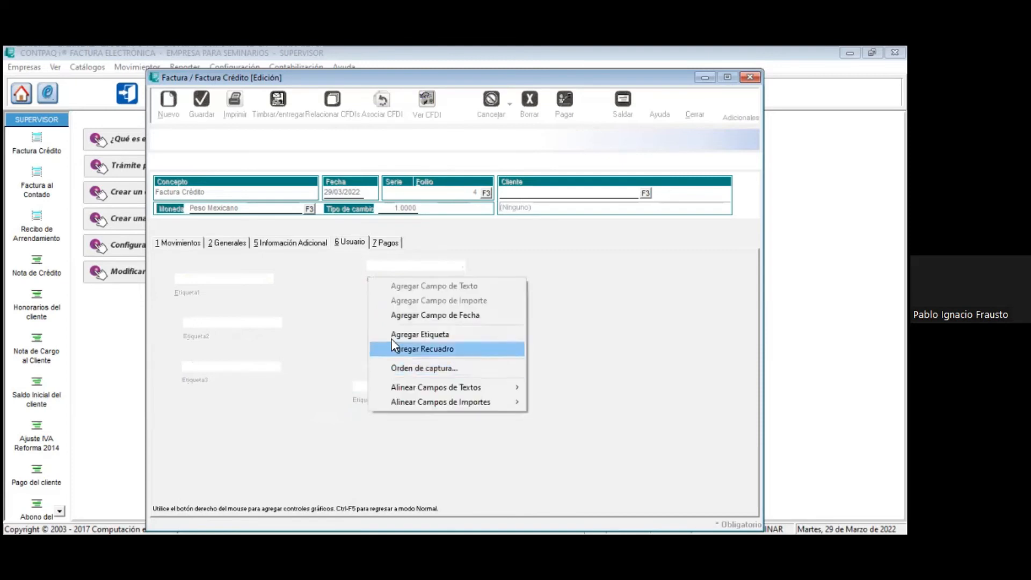
left_click(634, 275)
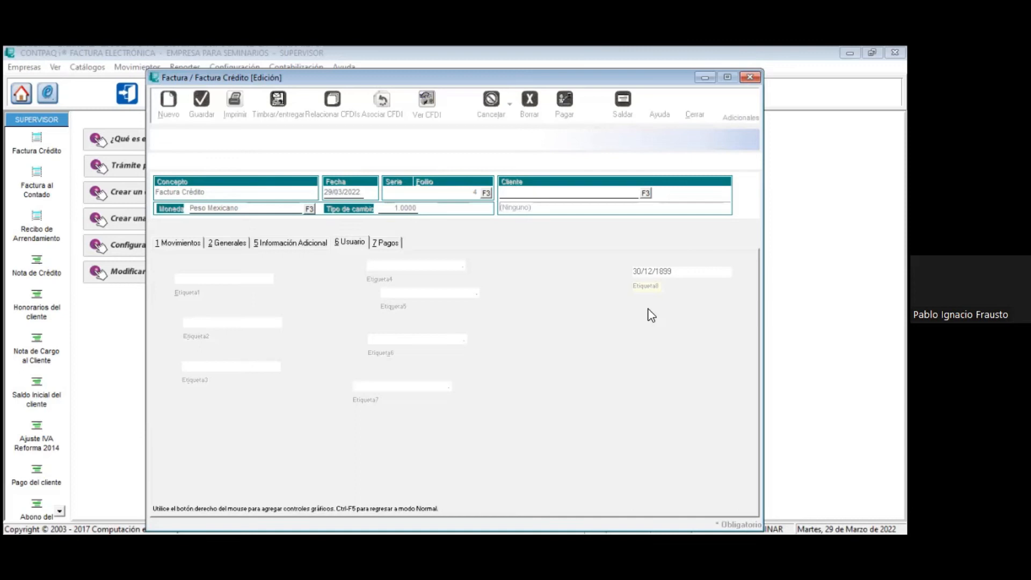
key("ctrl+F5")
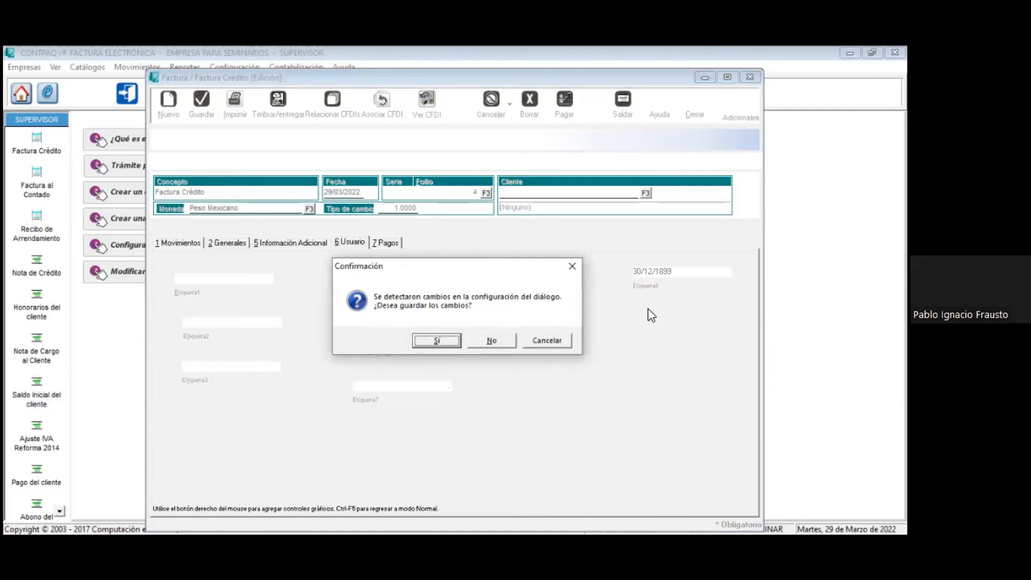
key("Return")
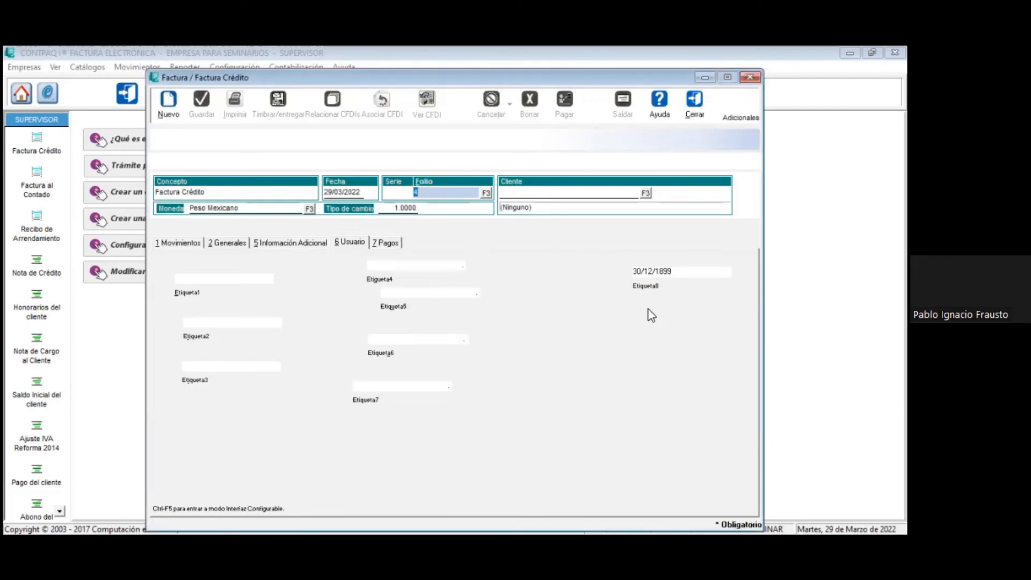
Step: Close the Factura Crédito document and the Facturas list
left_click(190, 277)
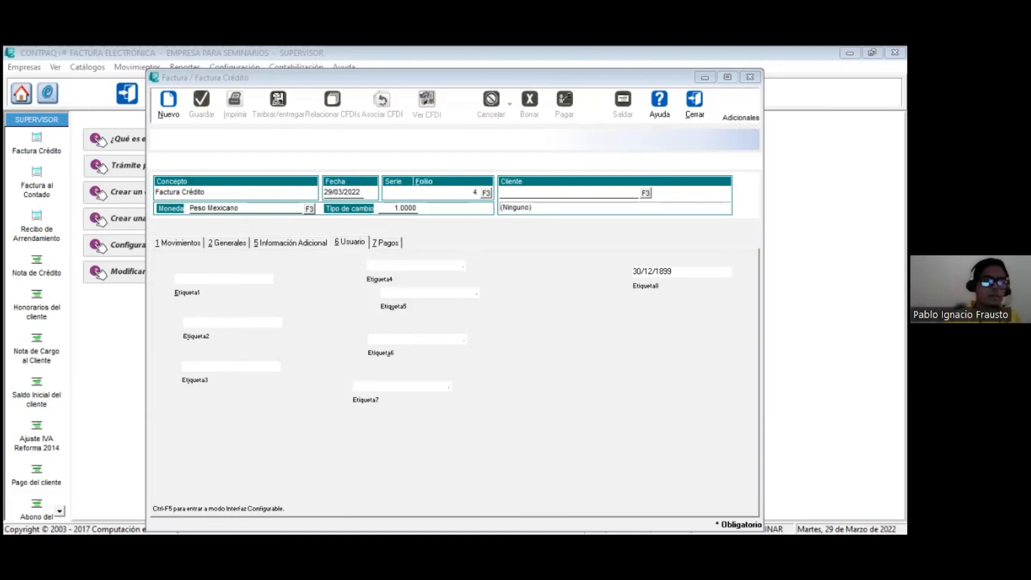
left_click(695, 104)
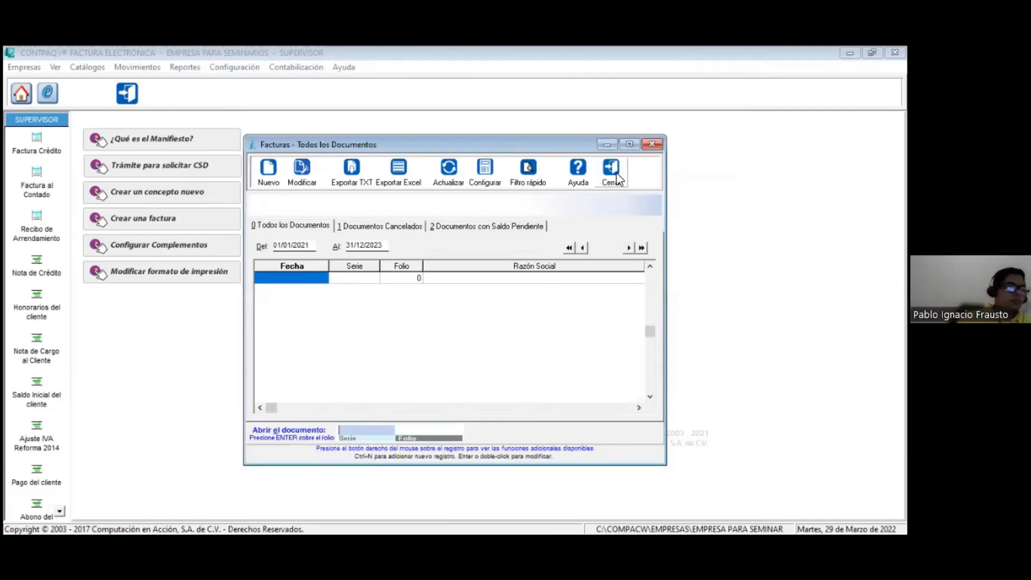
left_click(623, 175)
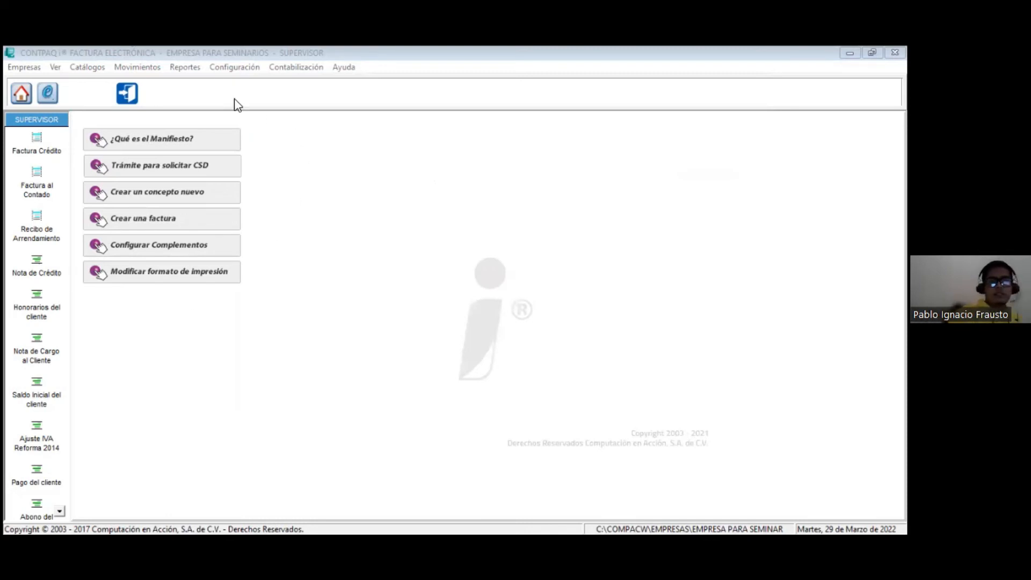
Step: View the filters of the clients' Estado de cuenta report and close it without running it
left_click(178, 69)
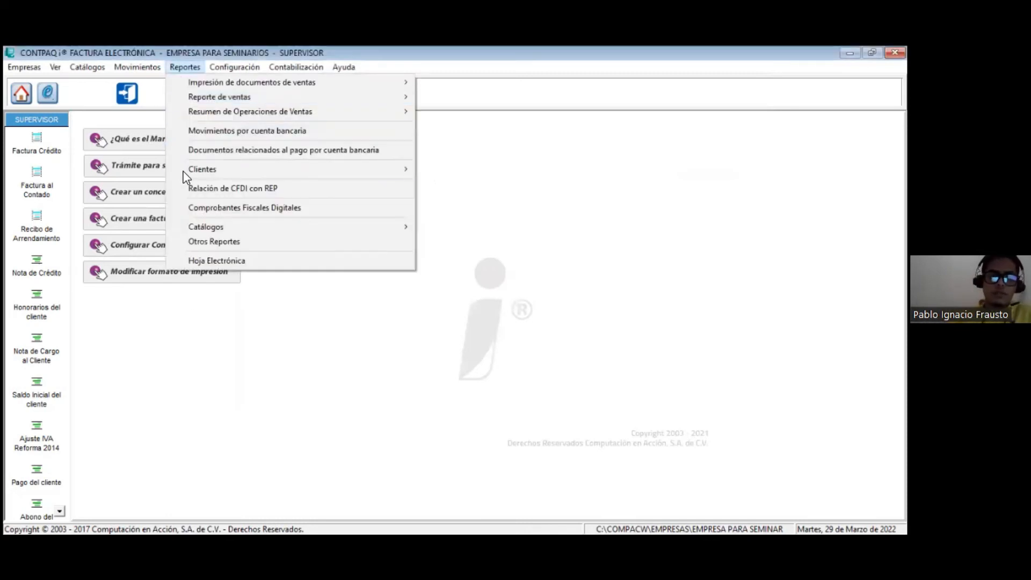
mouse_move(185, 169)
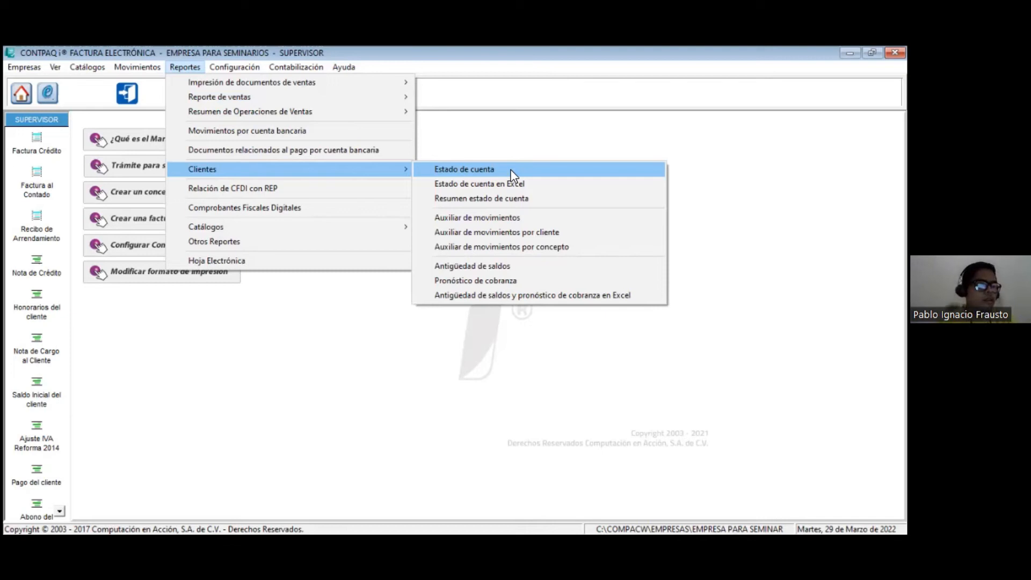
left_click(513, 174)
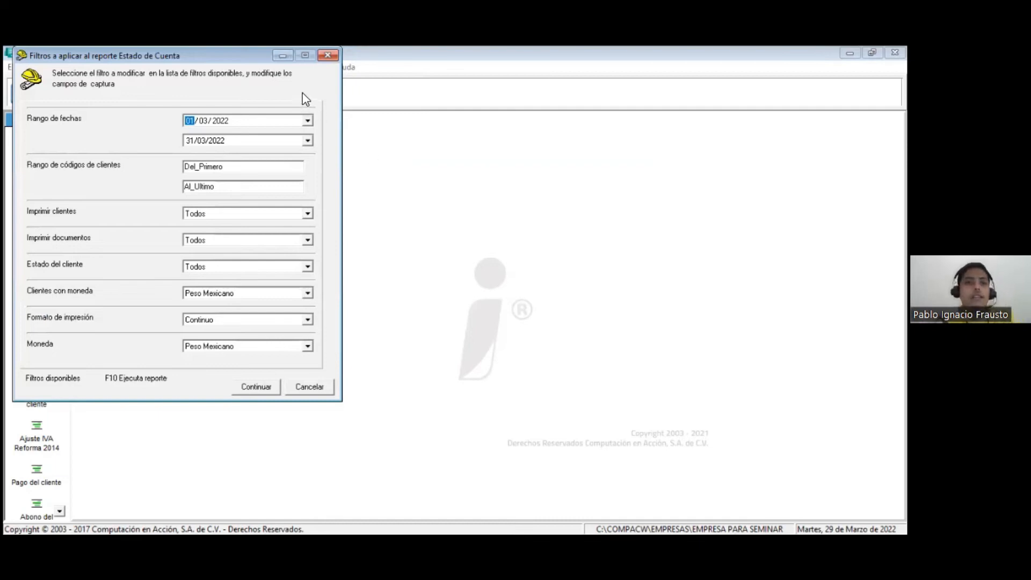
key("Escape")
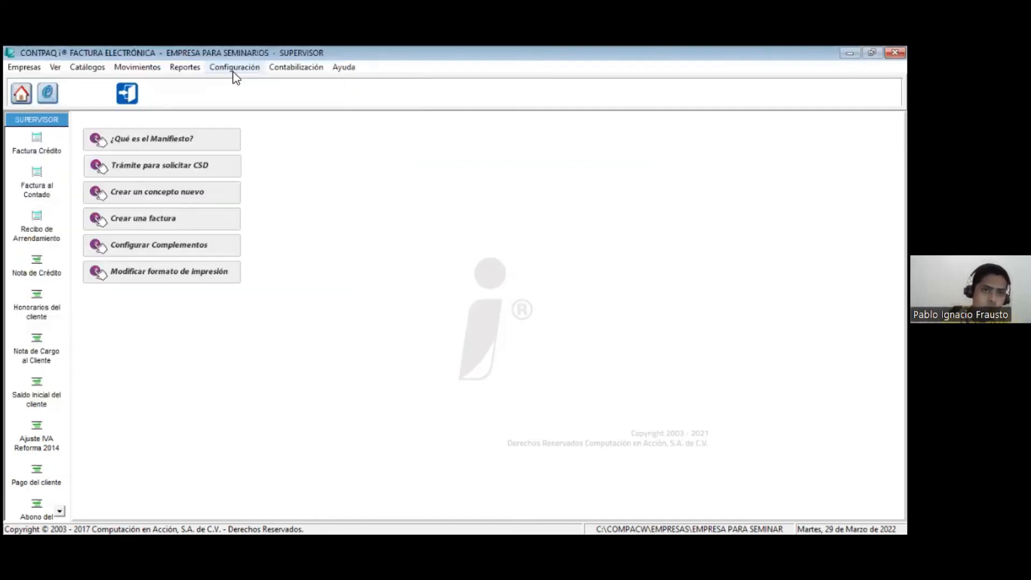
Step: Open the clients' Estado de cuenta en Excel report and continue with its default filters
left_click(202, 68)
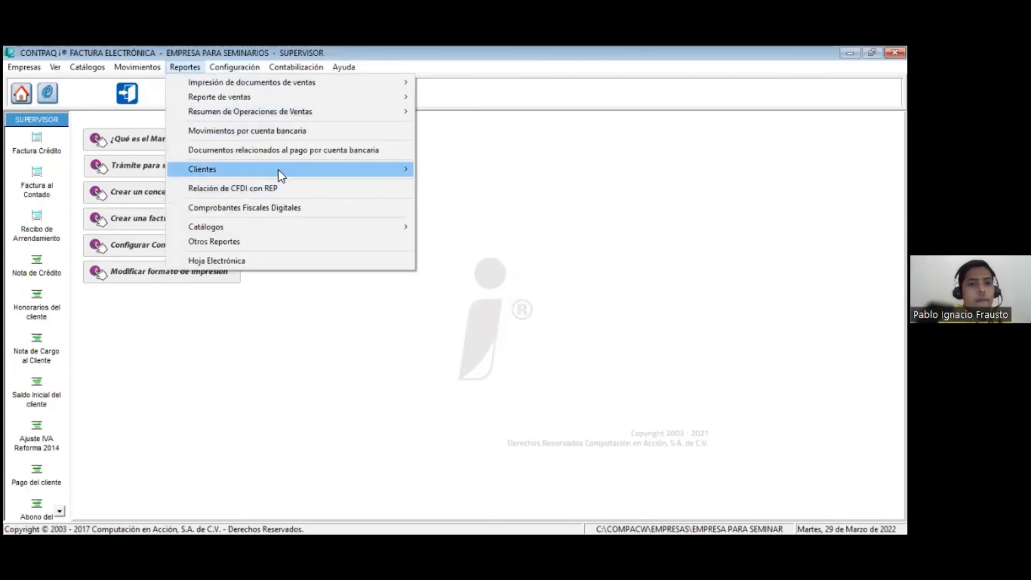
mouse_move(299, 172)
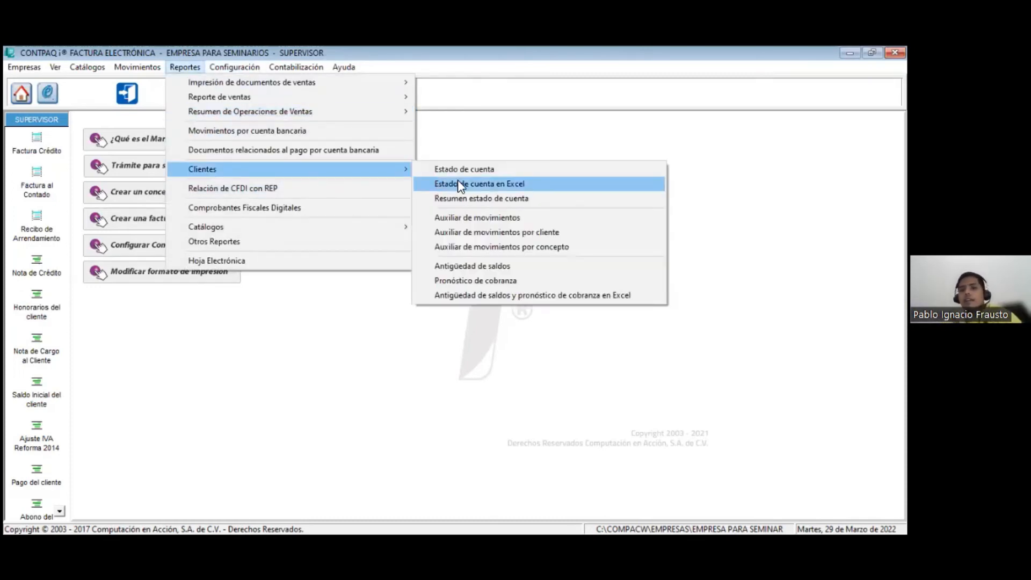
left_click(457, 183)
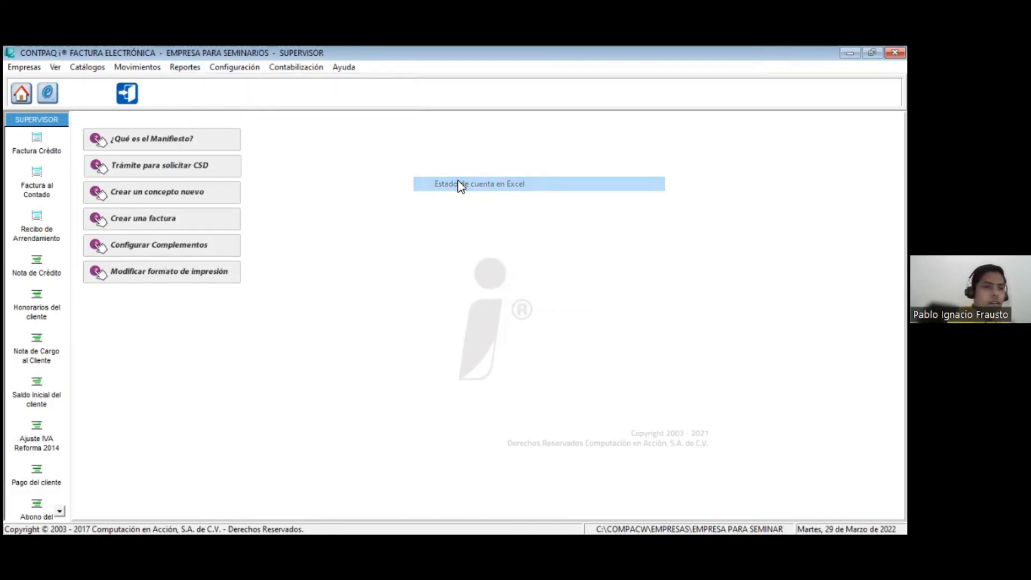
left_click(259, 387)
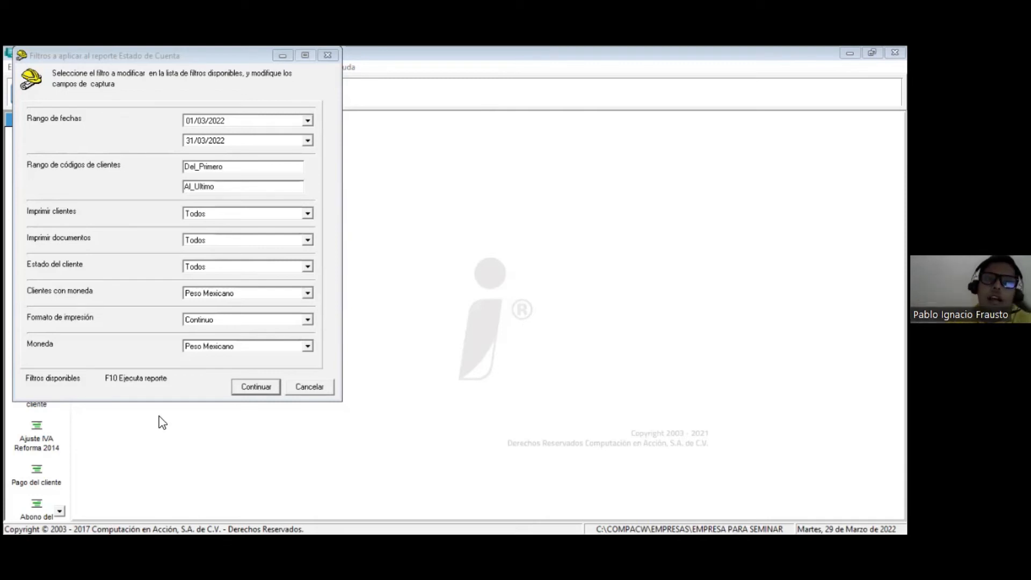
Step: View the report files under Otros Reportes without opening any, and continue the Reporte de Ventas por Producto to its output options
left_click(185, 67)
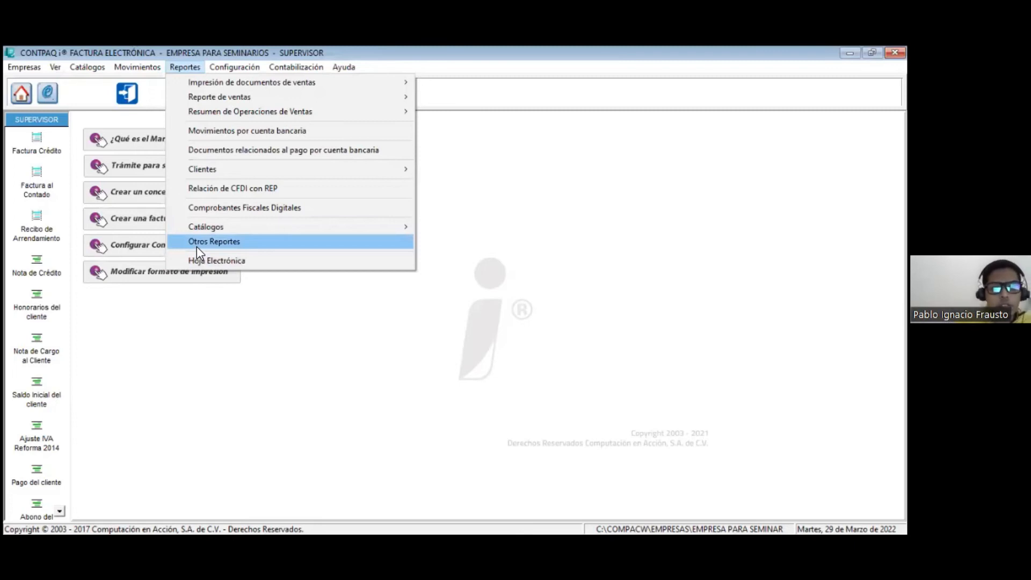
left_click(197, 246)
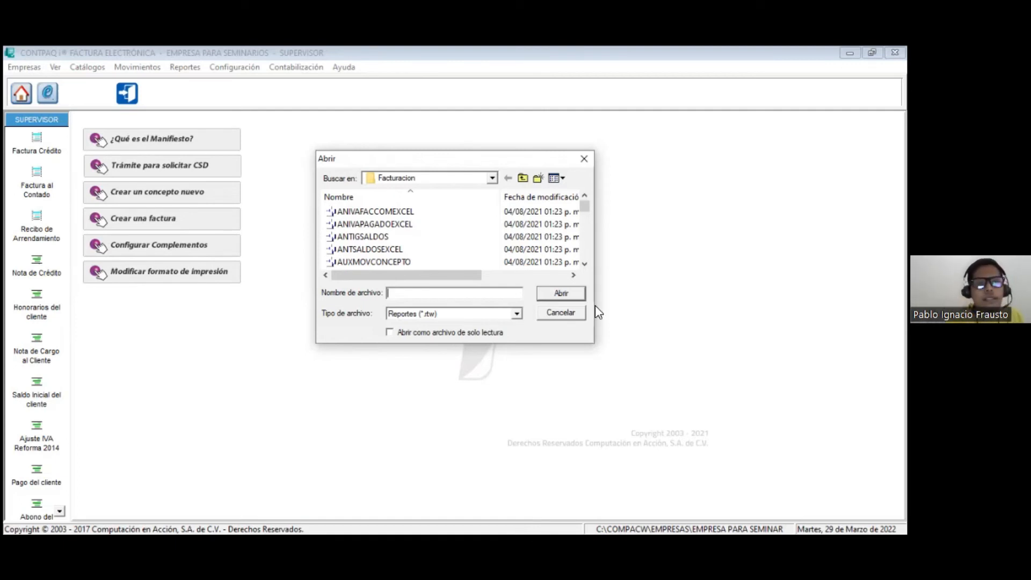
left_click(560, 313)
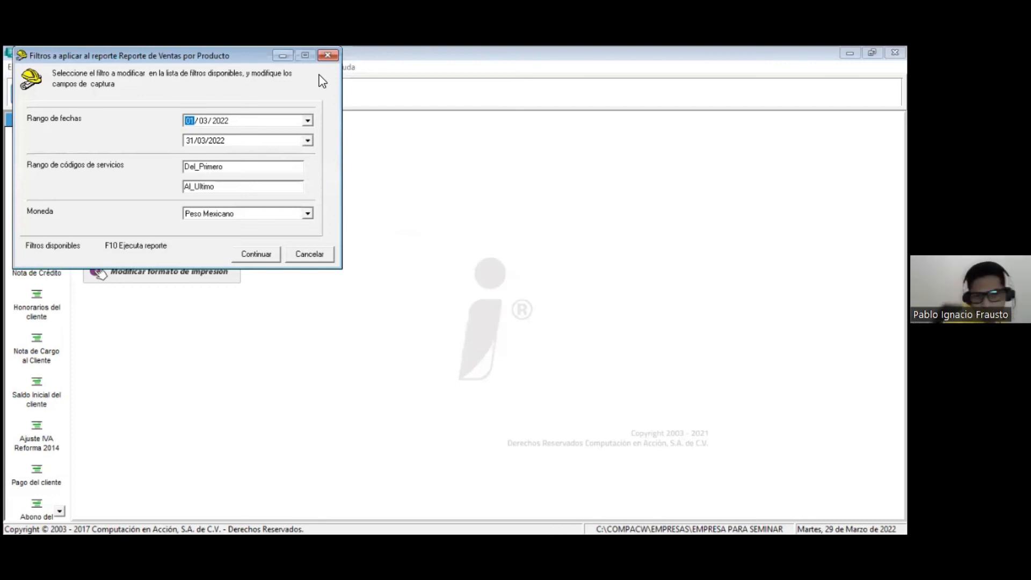
left_click(246, 256)
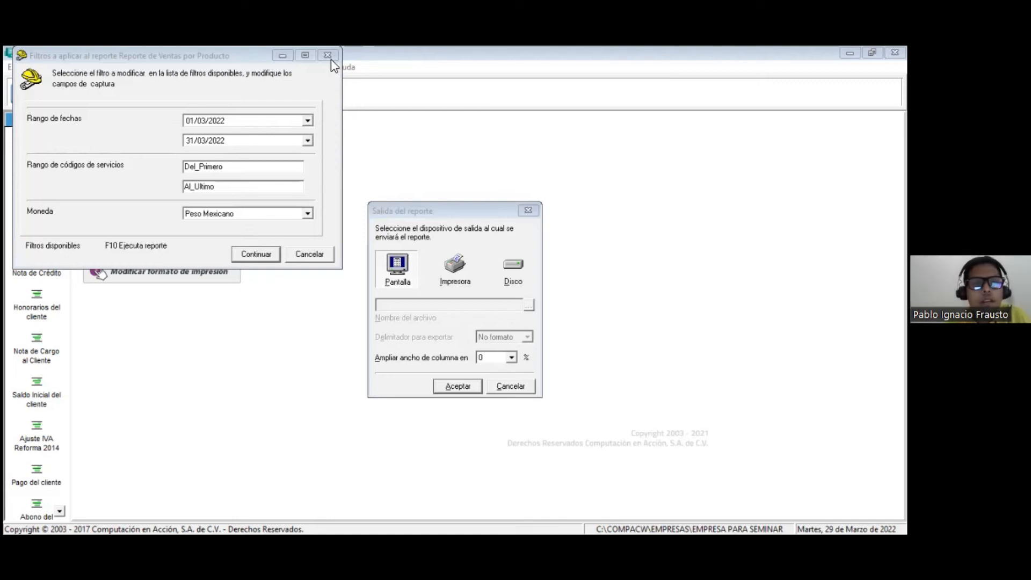
Step: Back up EMPRESA PARA SEMINARIOS to the Respaldo\20220329 location with the information compacted
left_click(18, 68)
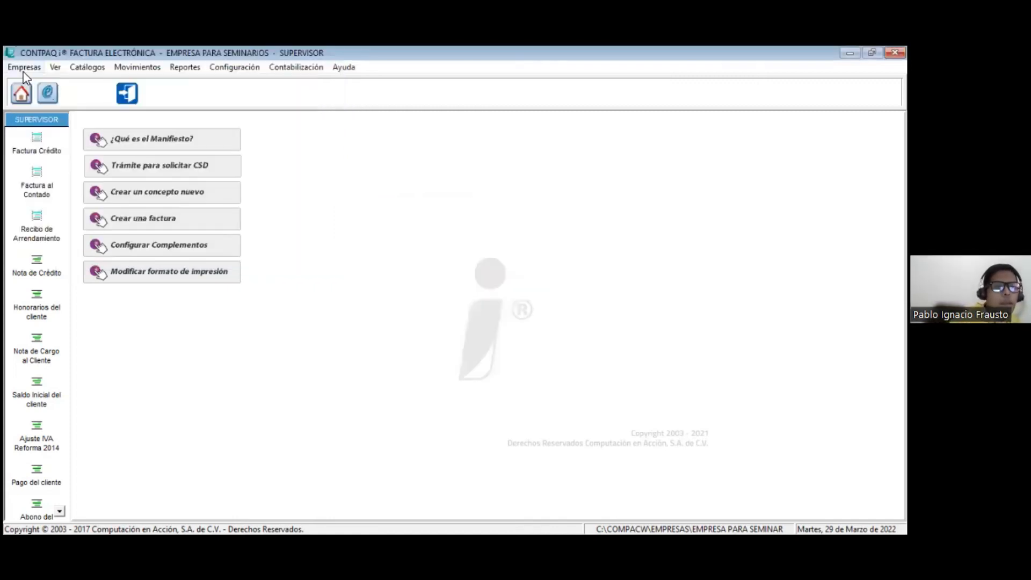
left_click(25, 67)
left_click(35, 118)
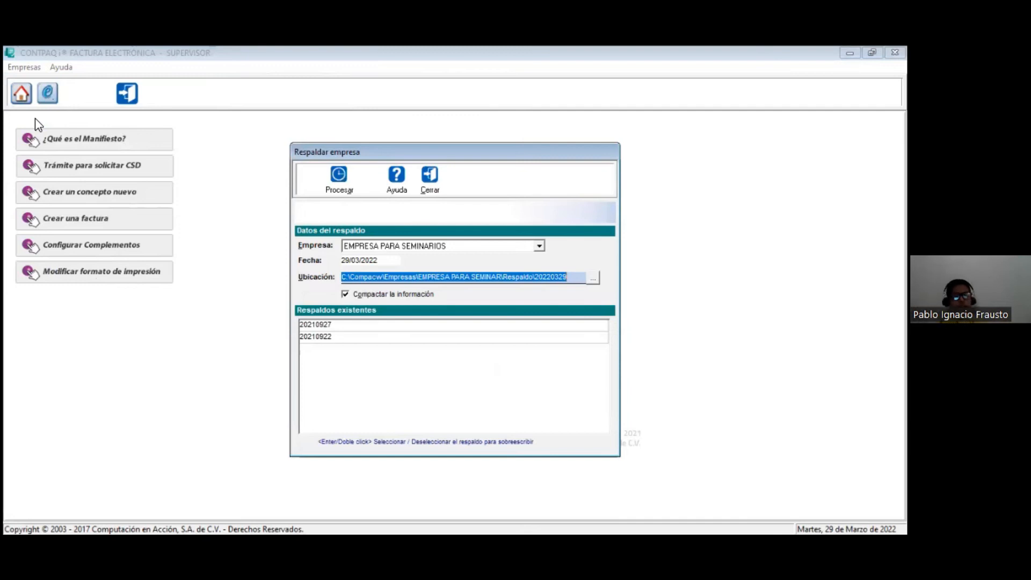
left_click(350, 184)
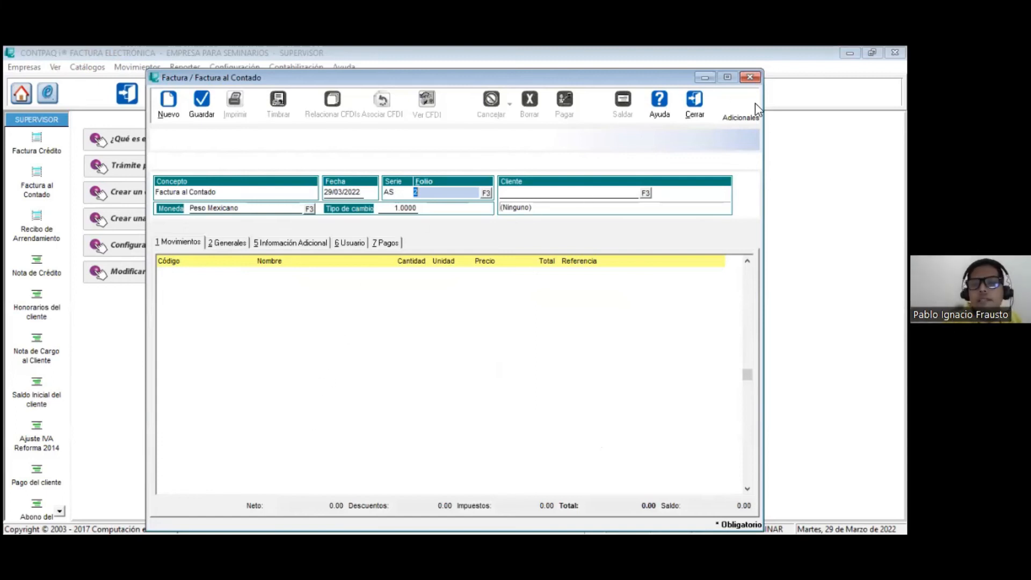
Step: Close the Factura al Contado document and reopen Respaldar empresa to check the company's existing backups
left_click(695, 104)
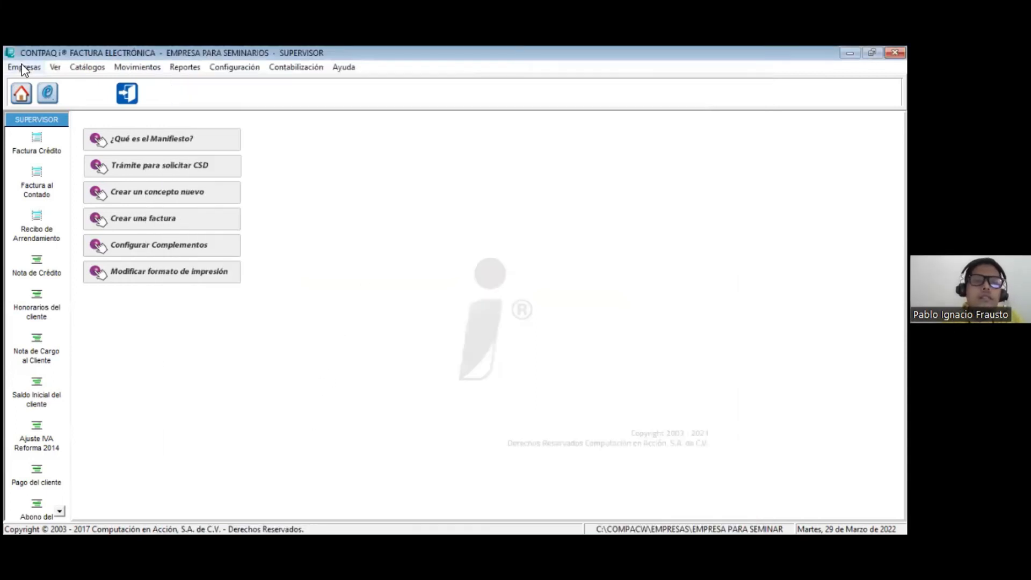
left_click(23, 68)
left_click(16, 123)
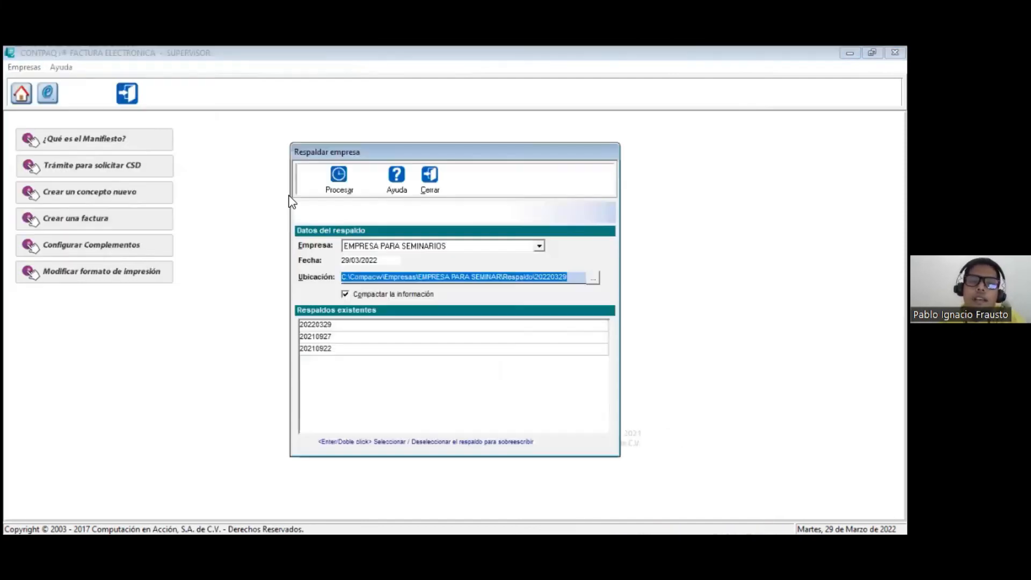
Step: Close Respaldar empresa and look through the existing backups of EMPRESA PARA SEMINARIOS in Restaurar empresa without restoring any
left_click(434, 192)
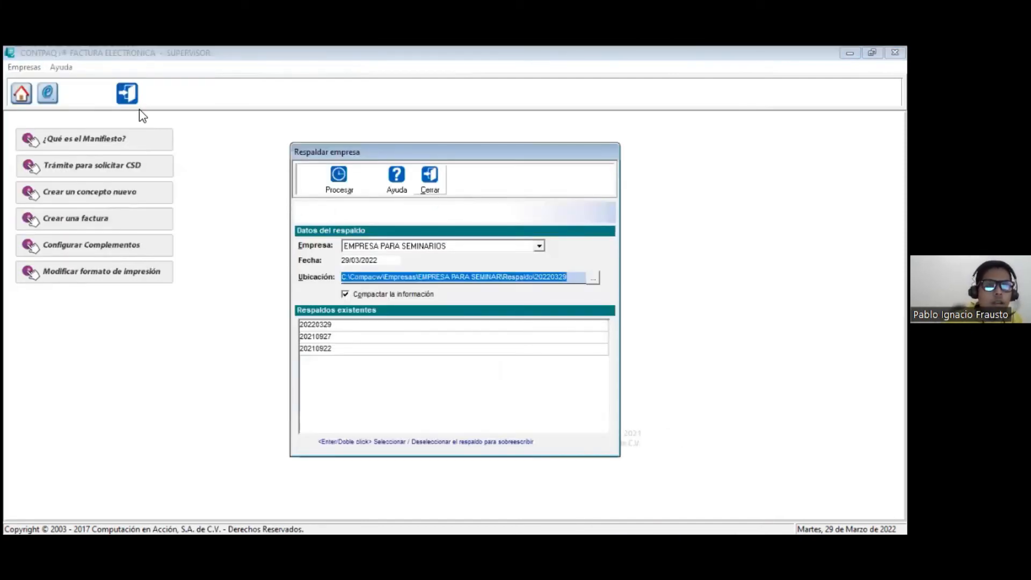
left_click(24, 70)
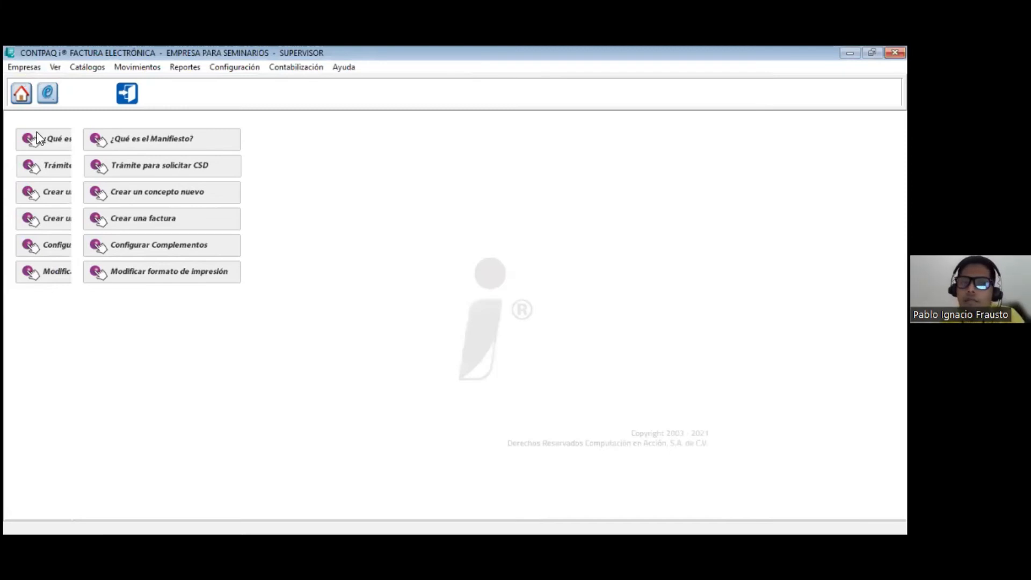
left_click(37, 134)
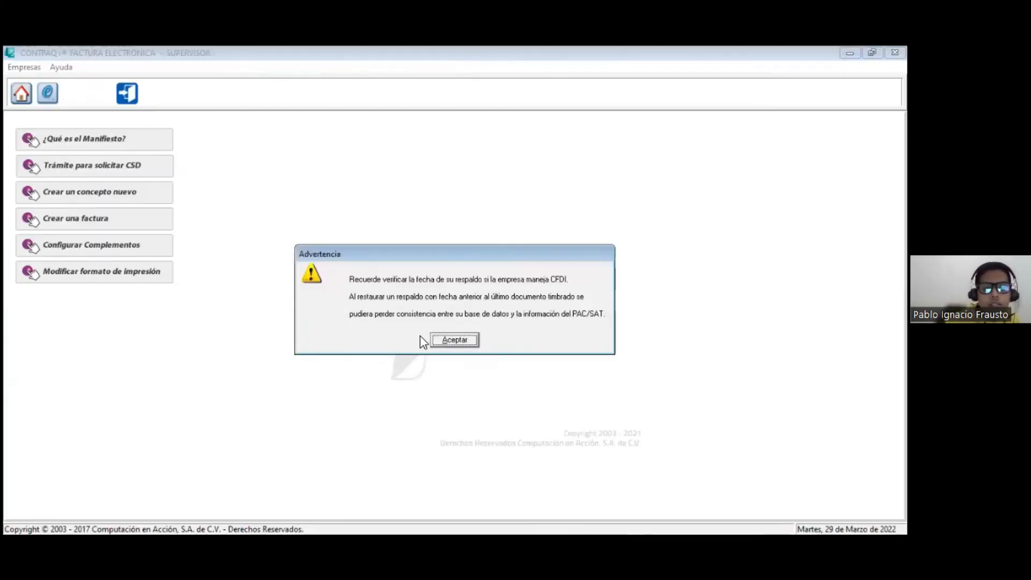
left_click(448, 342)
left_click(342, 312)
left_click(337, 325)
left_click(332, 336)
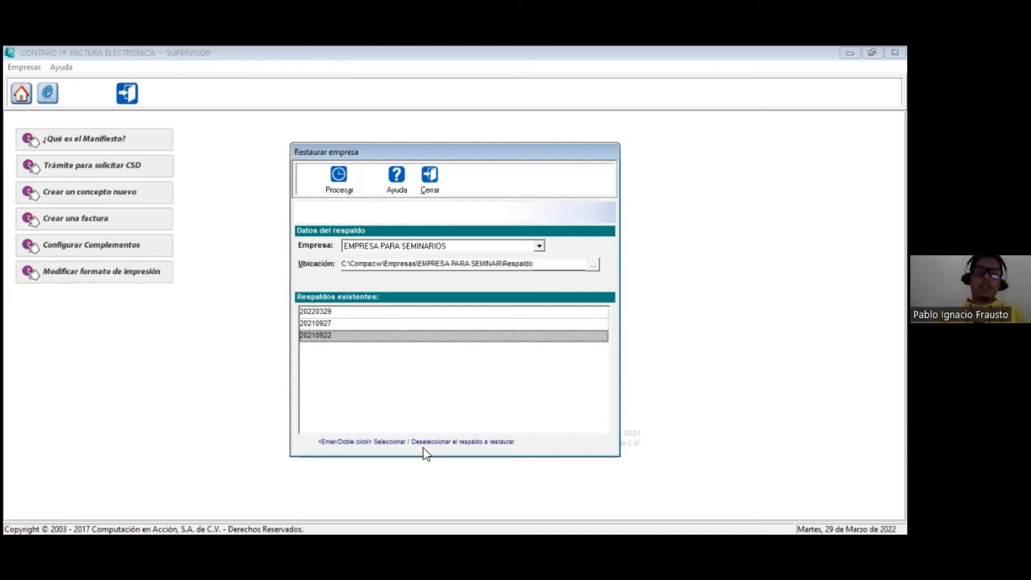
left_click(432, 177)
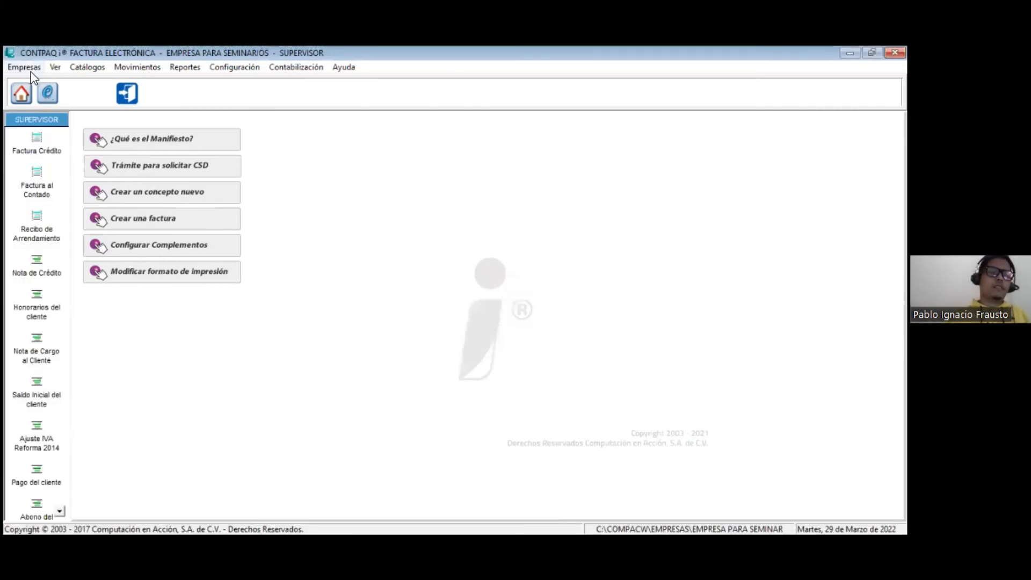
Step: Process a company backup over the existing 20220329 backup in Respaldar empresa, and close the Factura al Contado document
left_click(24, 67)
left_click(53, 117)
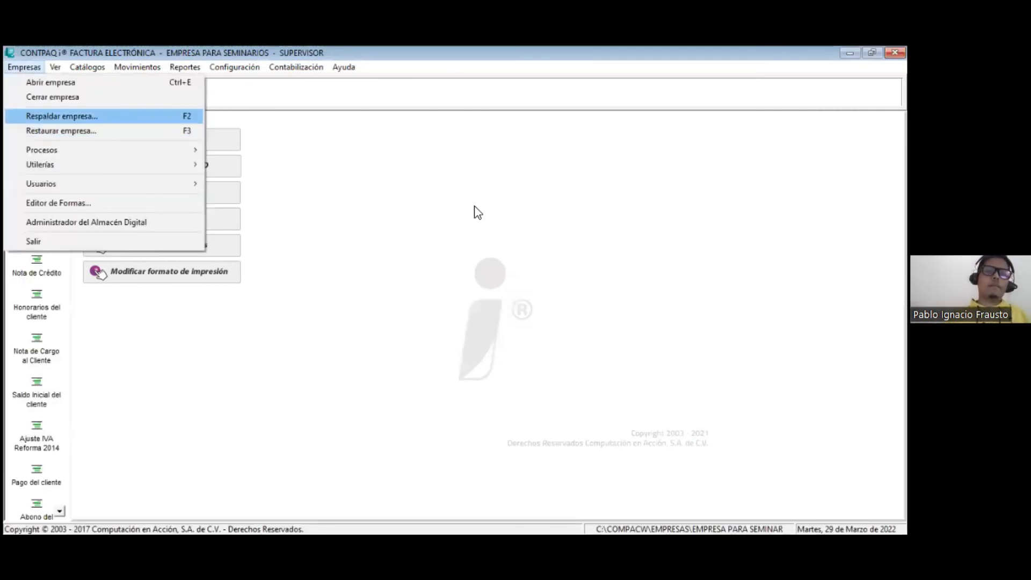
left_click(405, 326)
left_click(341, 180)
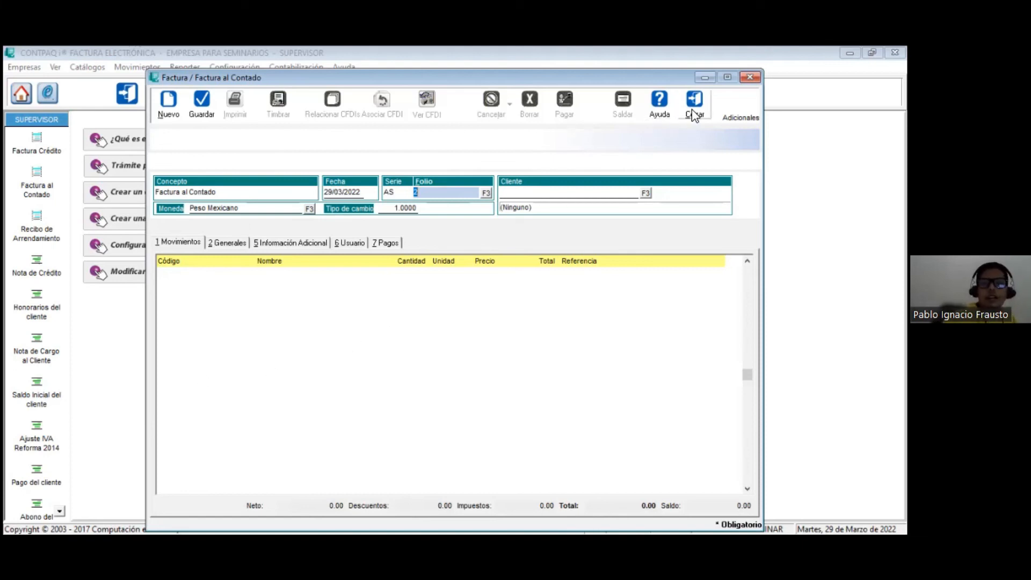
key("Escape")
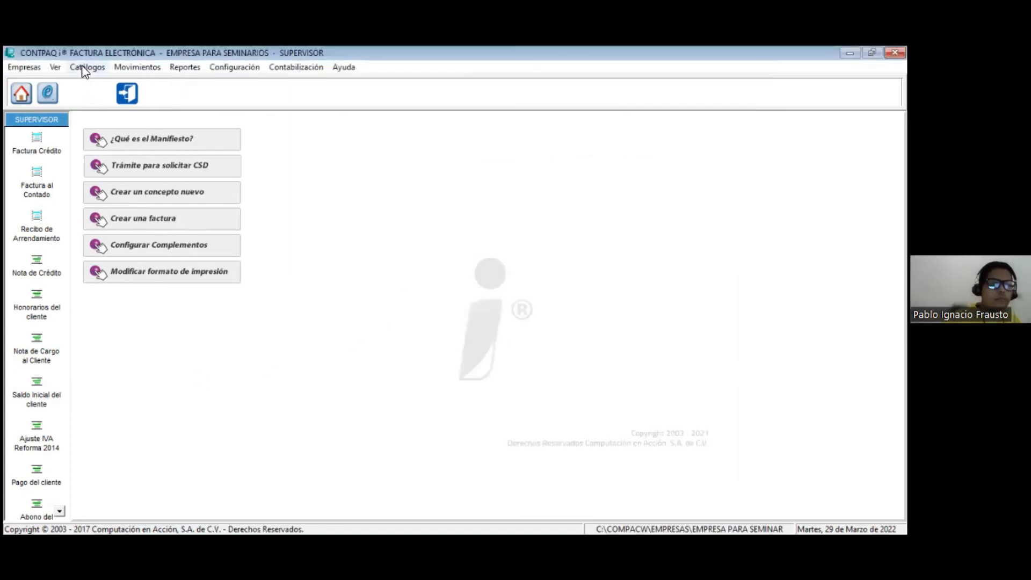
Step: Start a new Factura Crédito from the Facturas document list and assign the first registered client to it
left_click(107, 69)
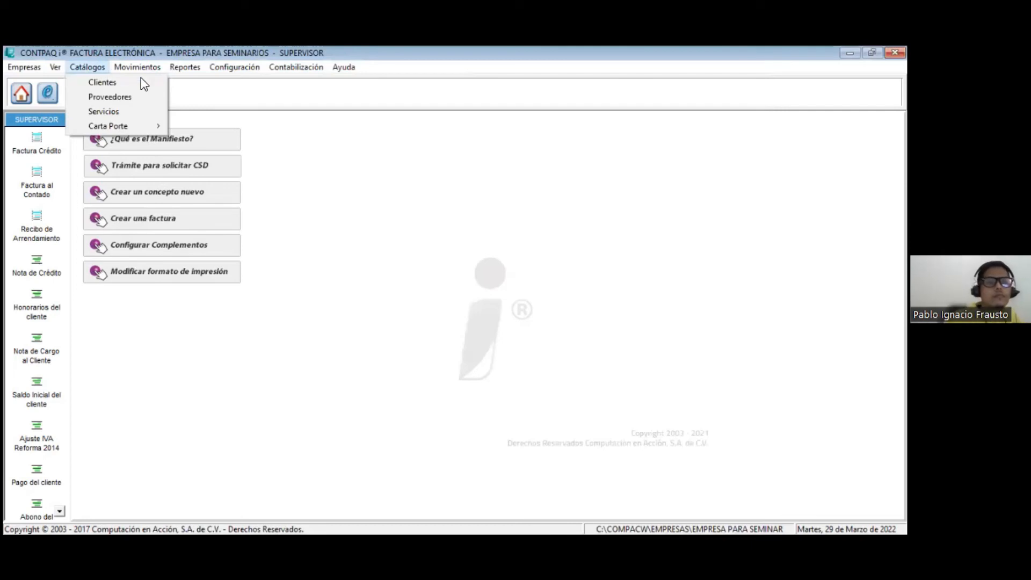
left_click(312, 84)
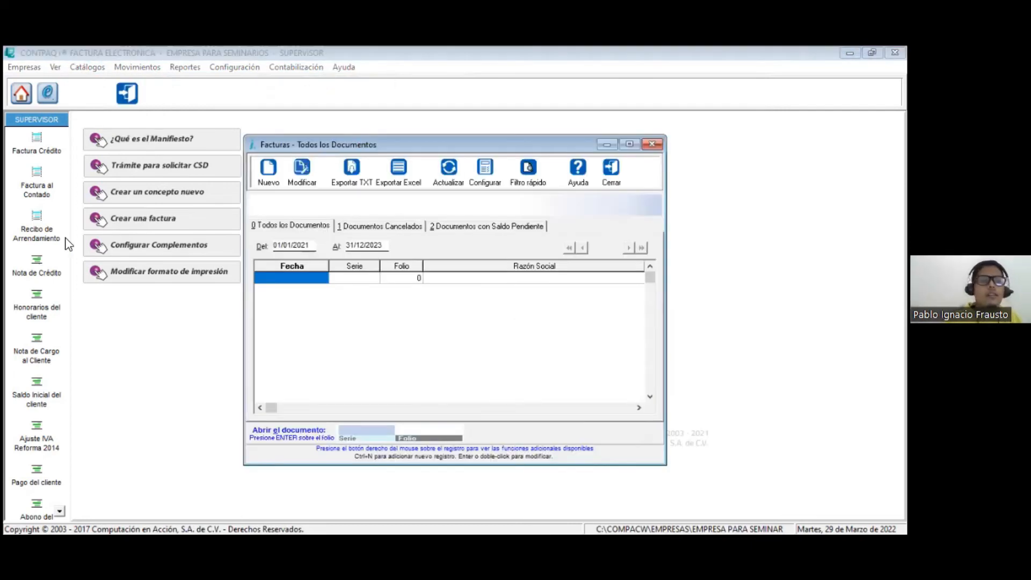
key("ctrl+n")
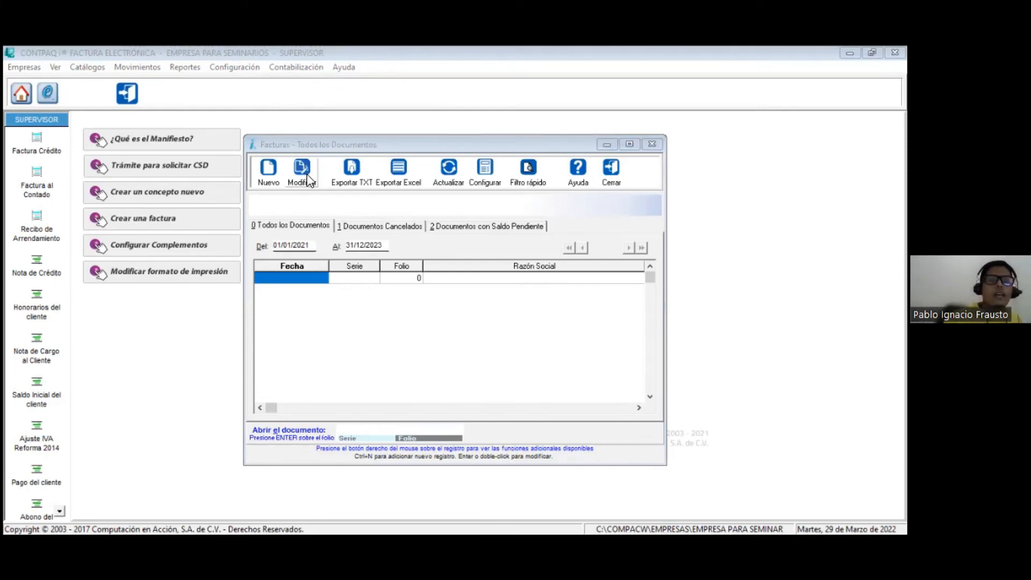
left_click(270, 177)
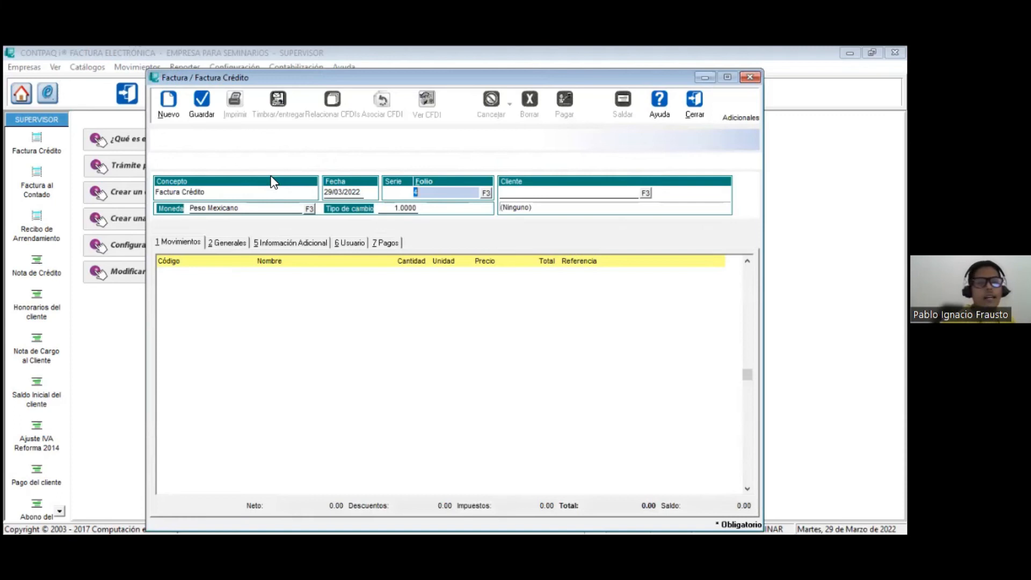
left_click(486, 194)
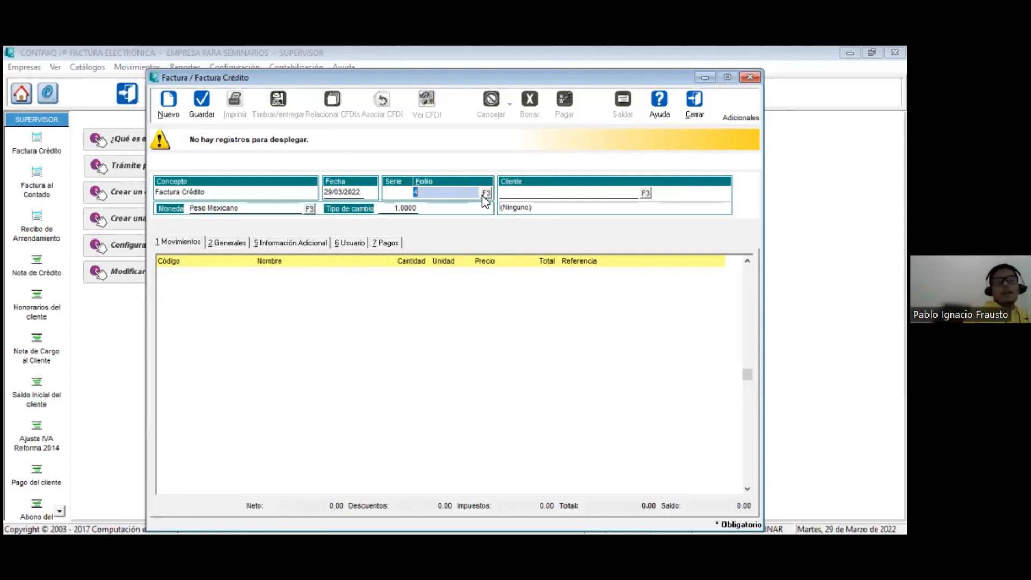
left_click(646, 193)
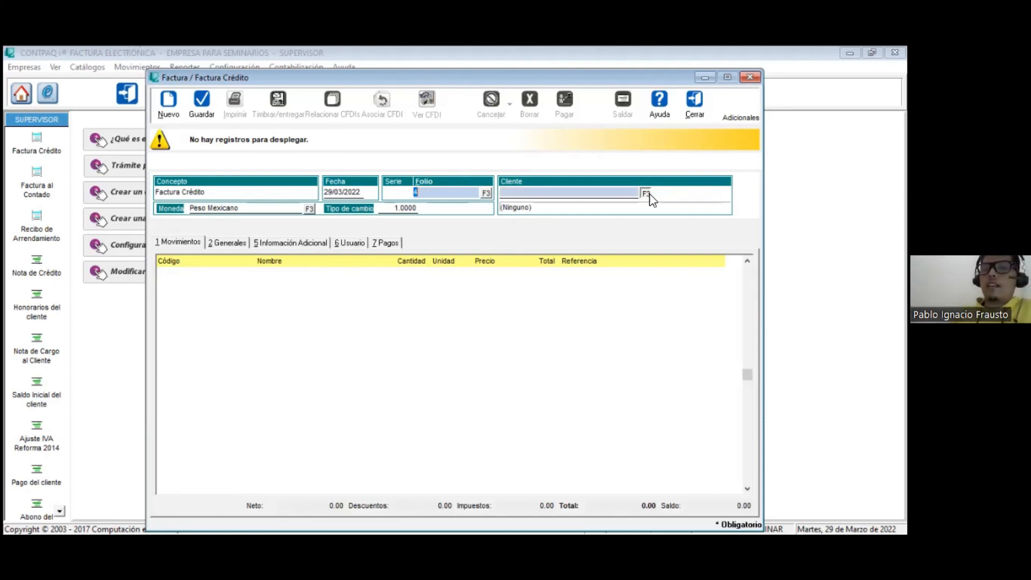
double_click(375, 282)
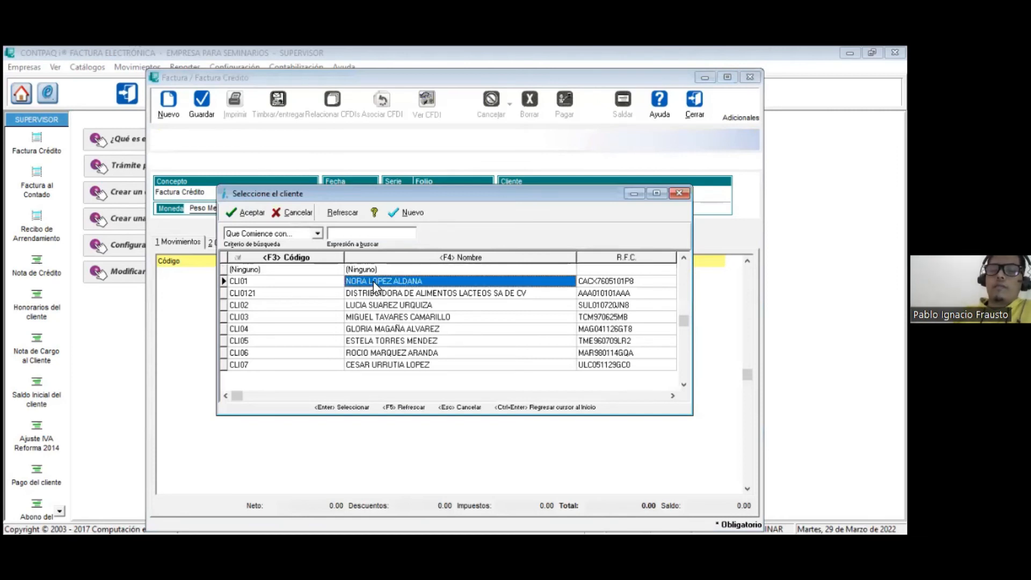
Step: Add service SER001 to the credit invoice with quantity 1.00 and price 123.90, saving and closing the movement
left_click(354, 325)
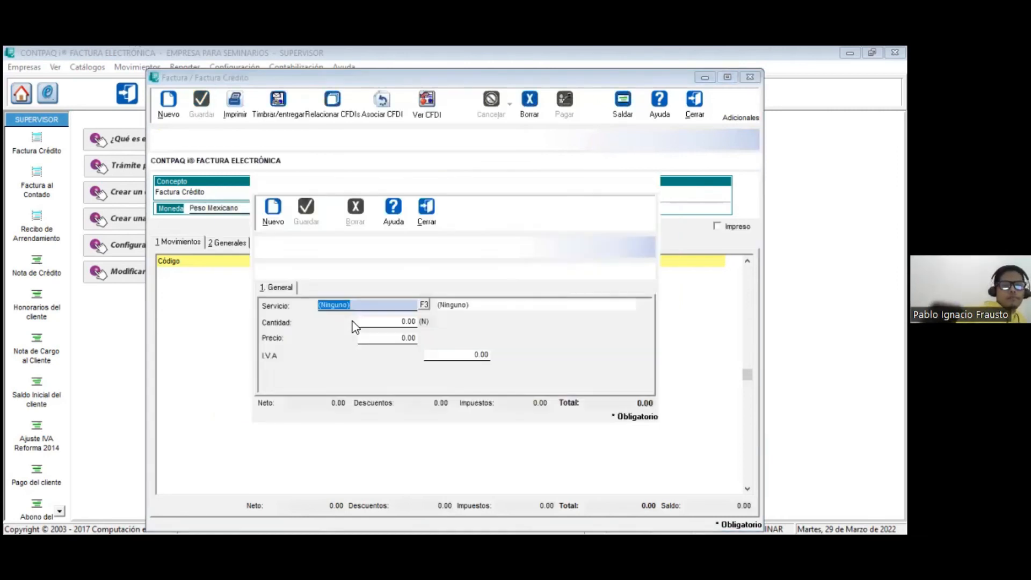
left_click(424, 305)
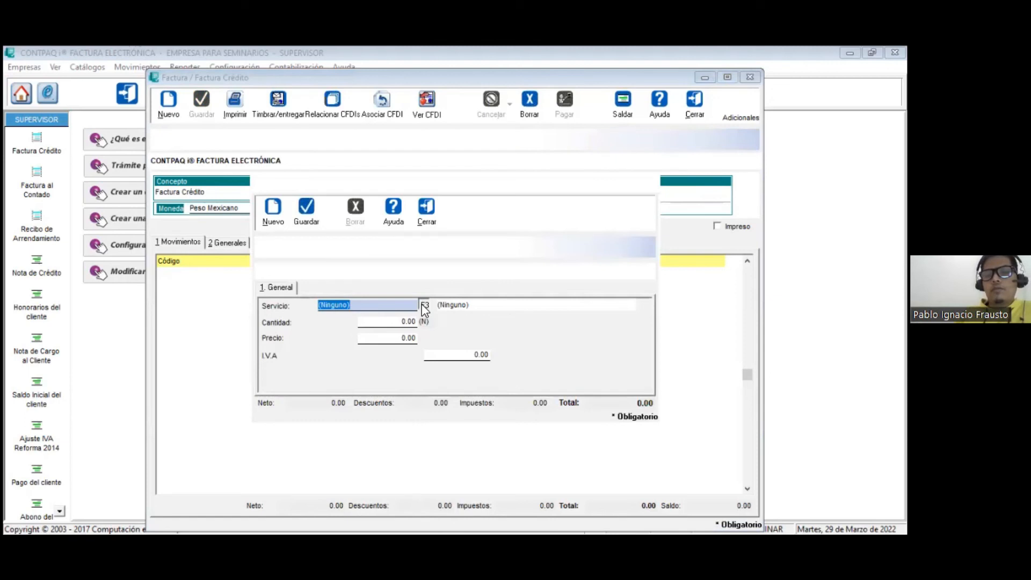
left_click(398, 305)
double_click(399, 305)
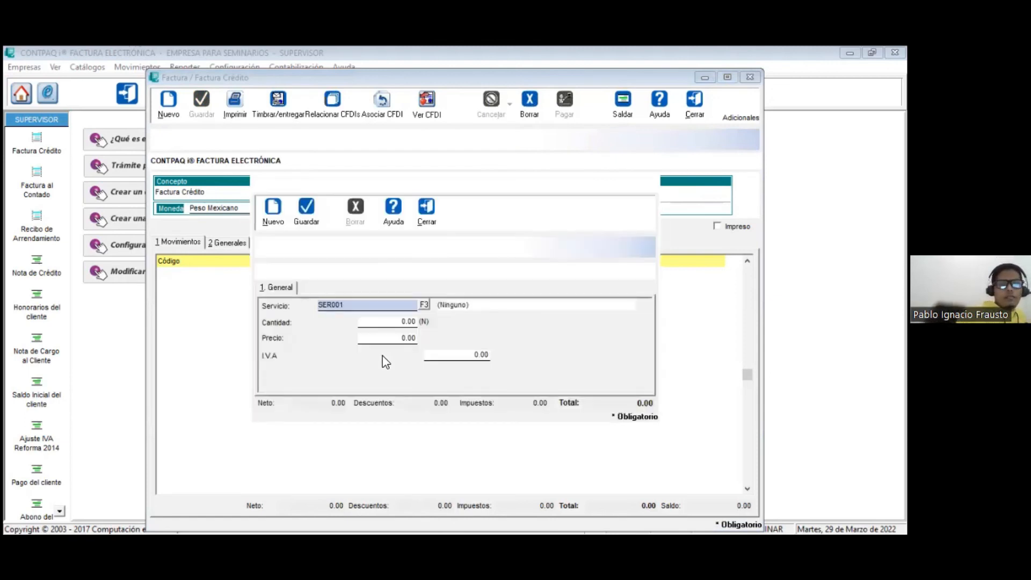
key("Tab")
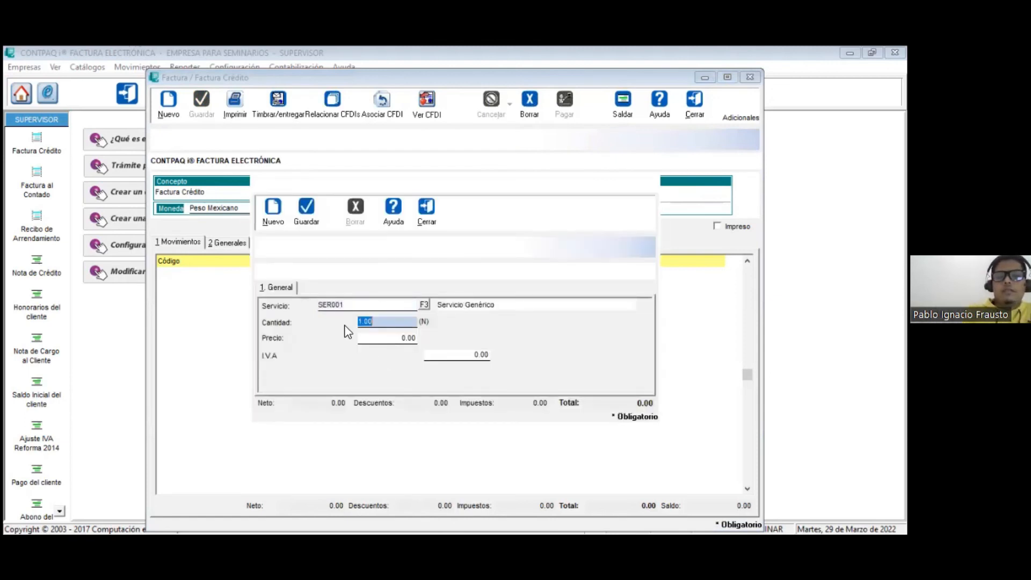
key("Tab")
type("1")
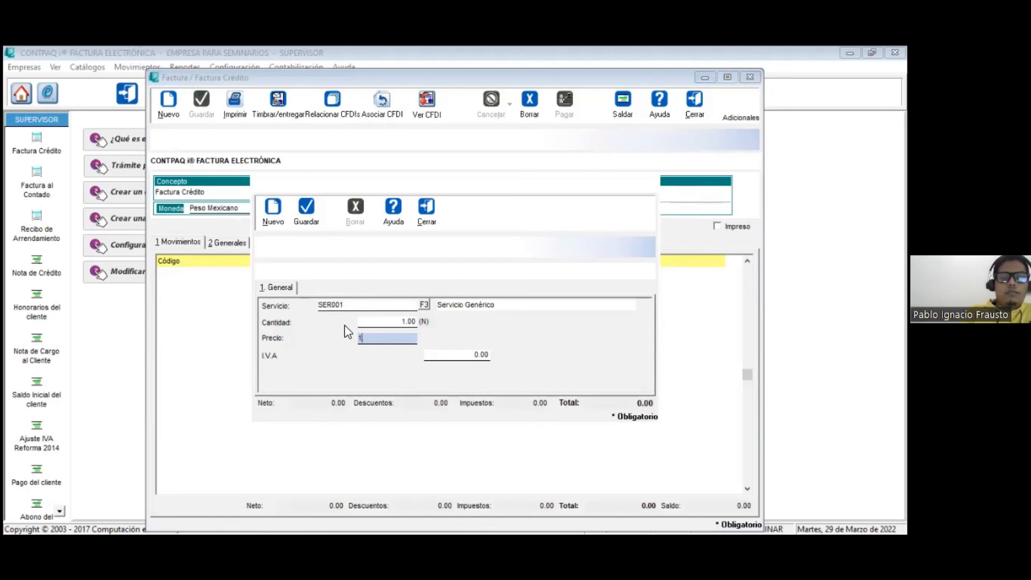
type("23.90")
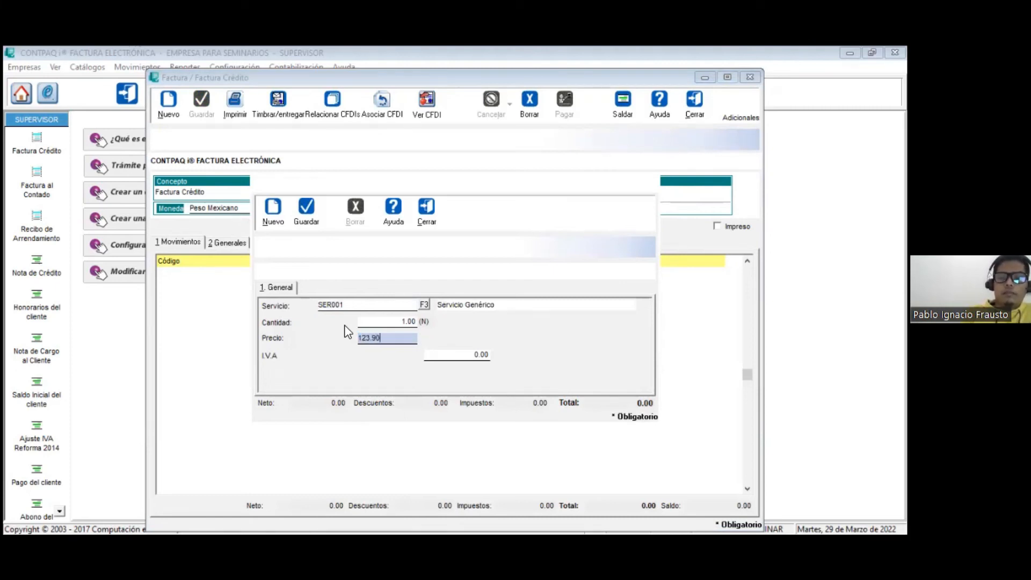
key("Tab")
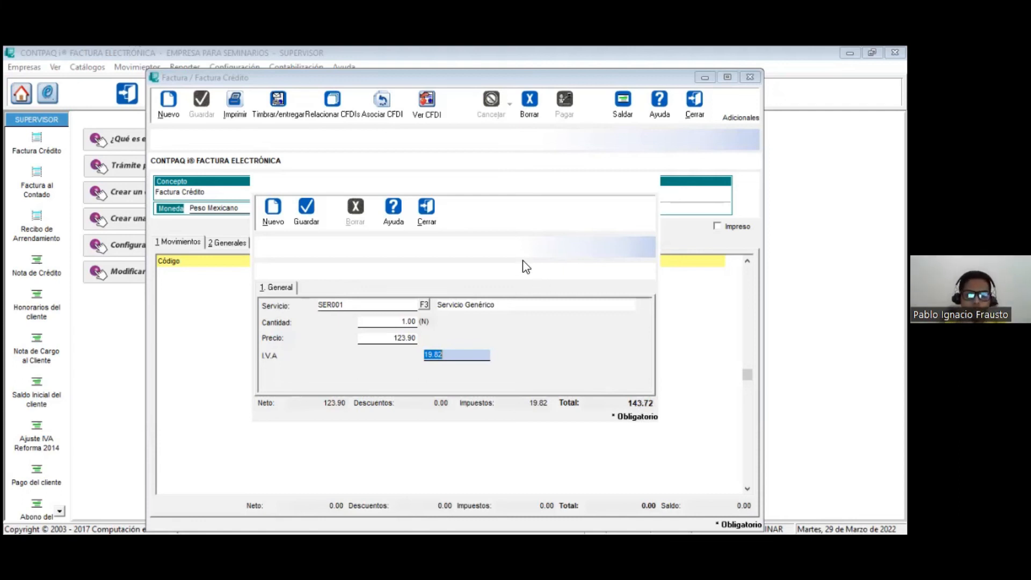
left_click(302, 217)
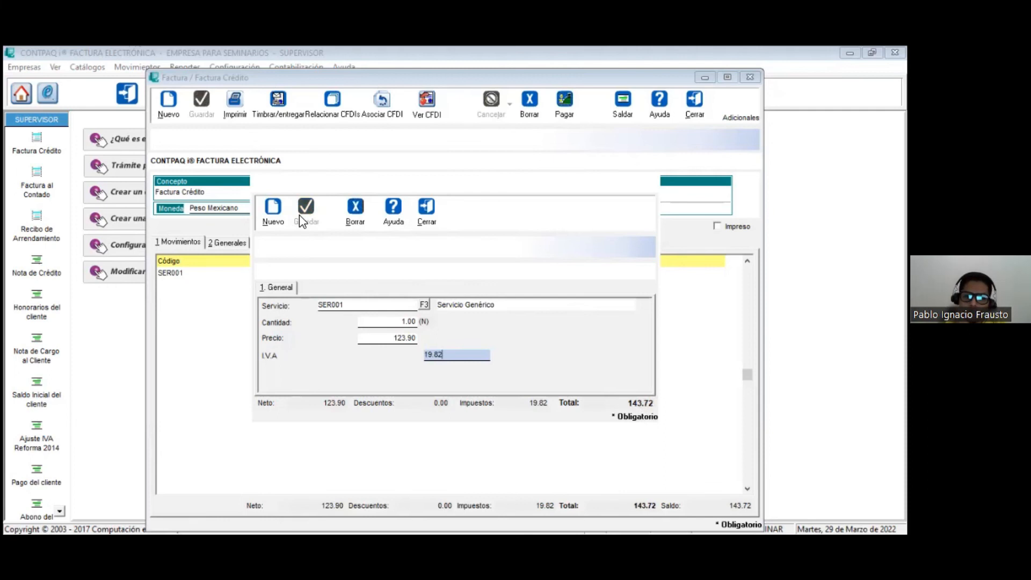
left_click(436, 213)
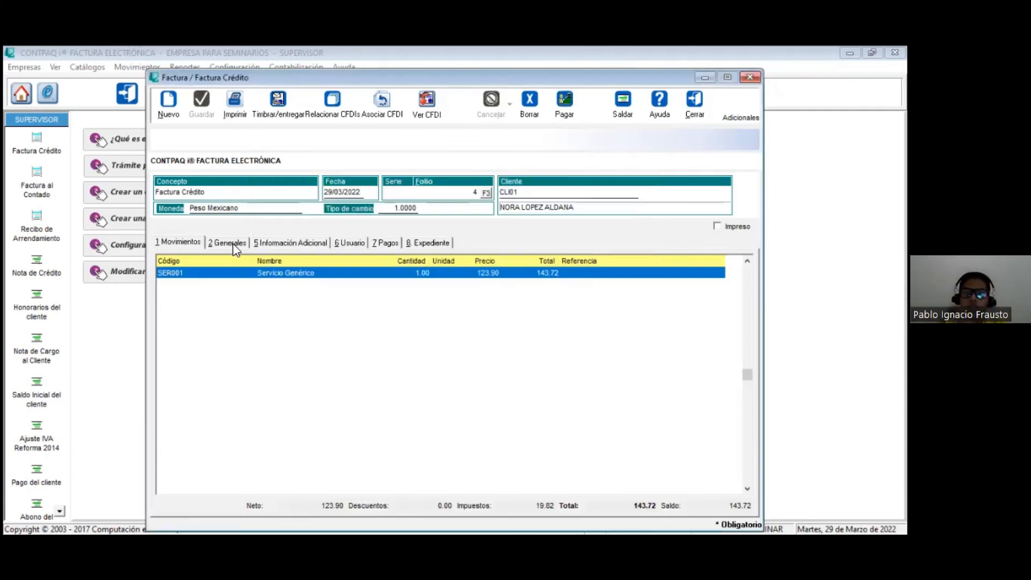
Step: Review the invoice's Generales and Información Adicional data, and set its stamping delivery medium to Archivo en disco
left_click(231, 242)
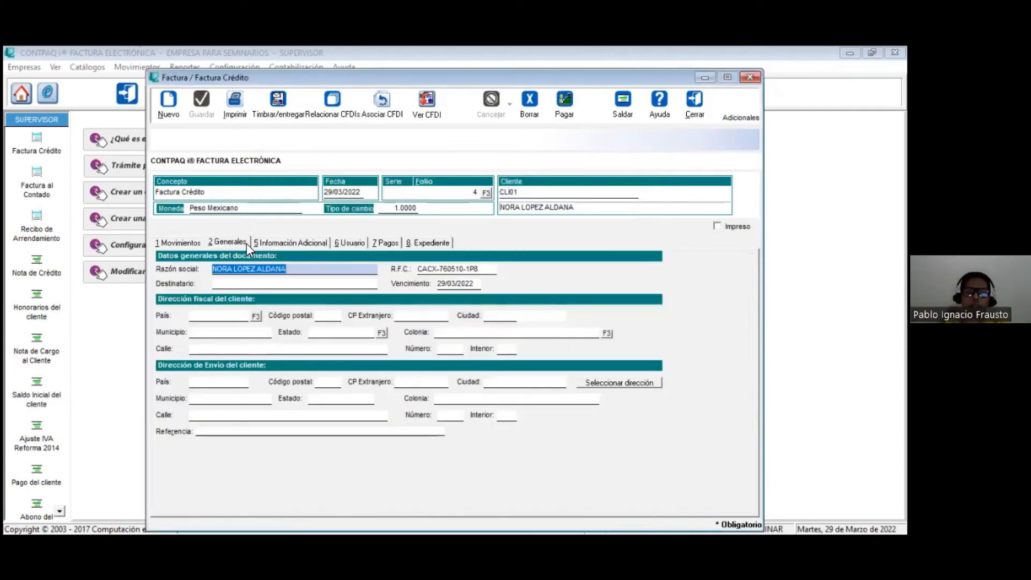
left_click(268, 244)
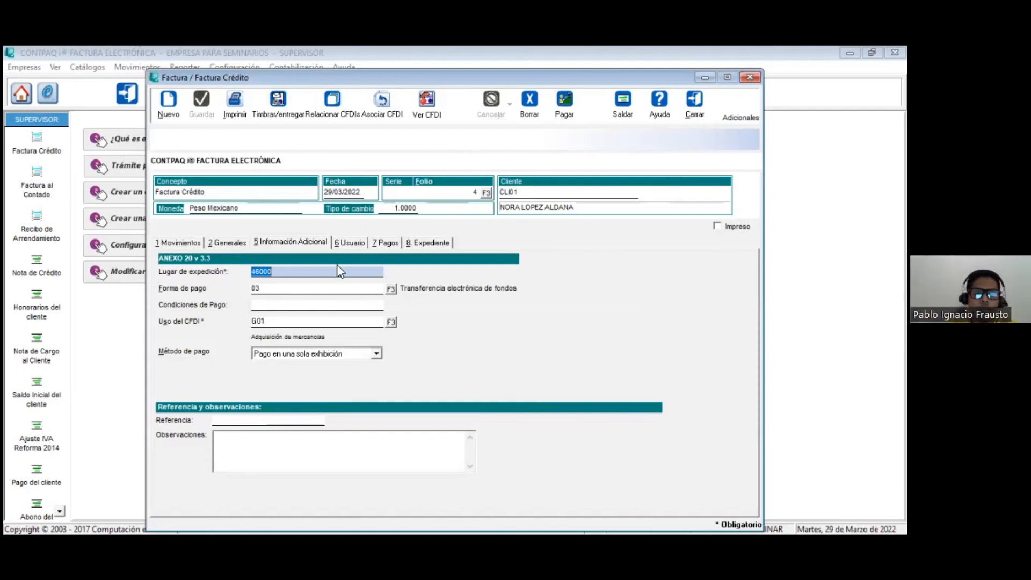
left_click(593, 281)
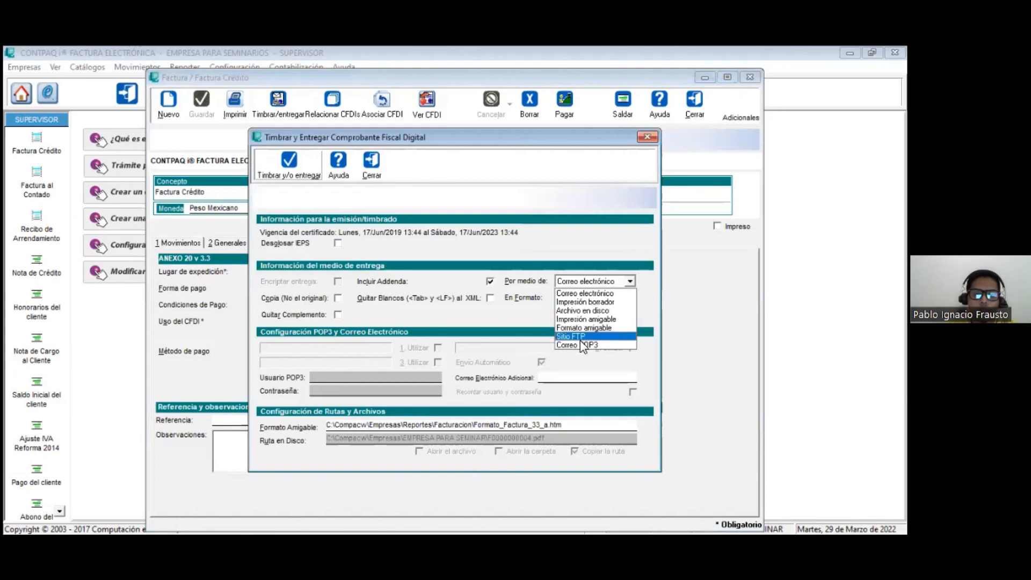
left_click(579, 344)
left_click(328, 378)
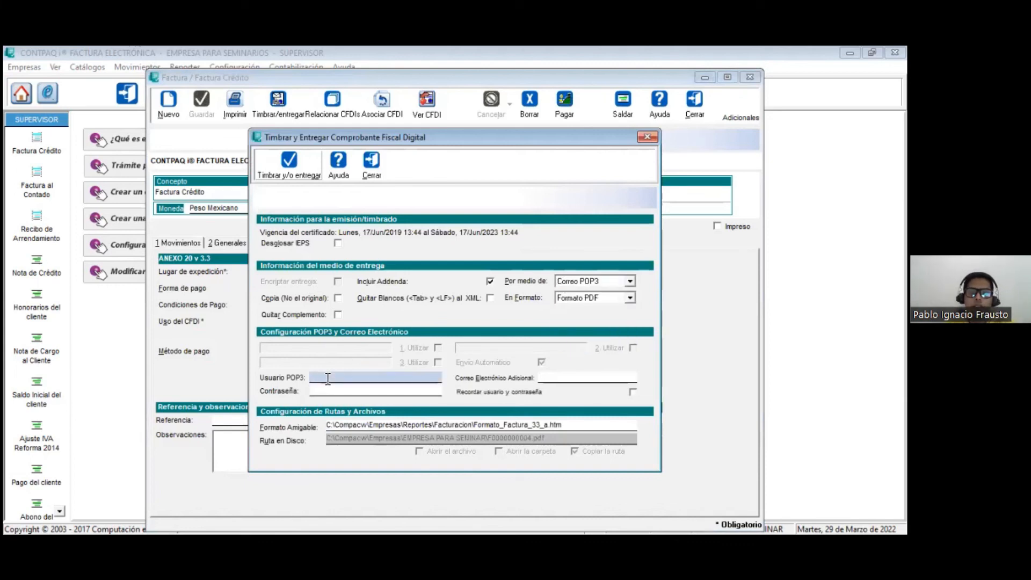
left_click(572, 281)
left_click(574, 302)
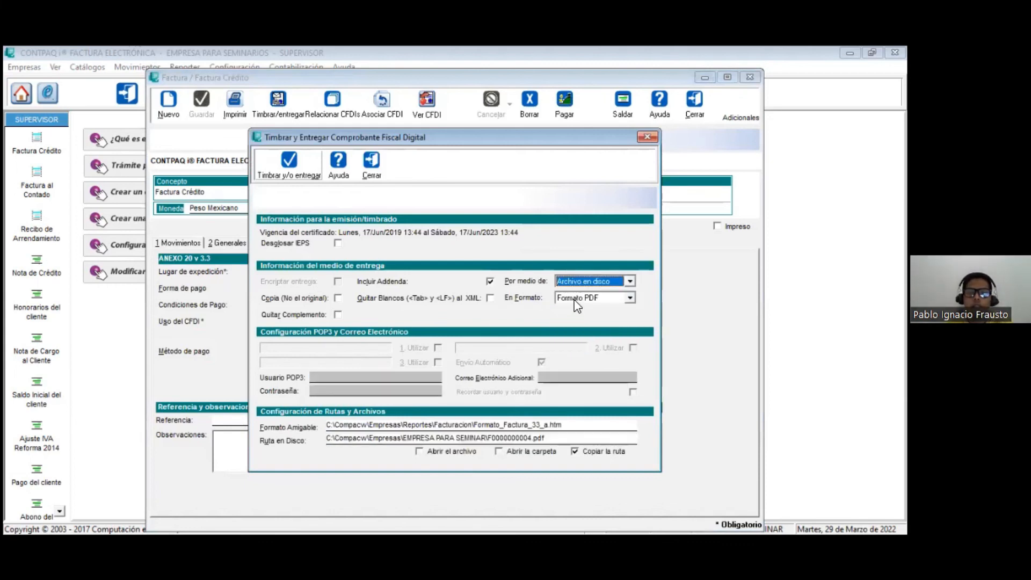
Step: Try to stamp and deliver the credit invoice as Archivo en disco in Formato PDF, and close the stamping window
left_click(612, 281)
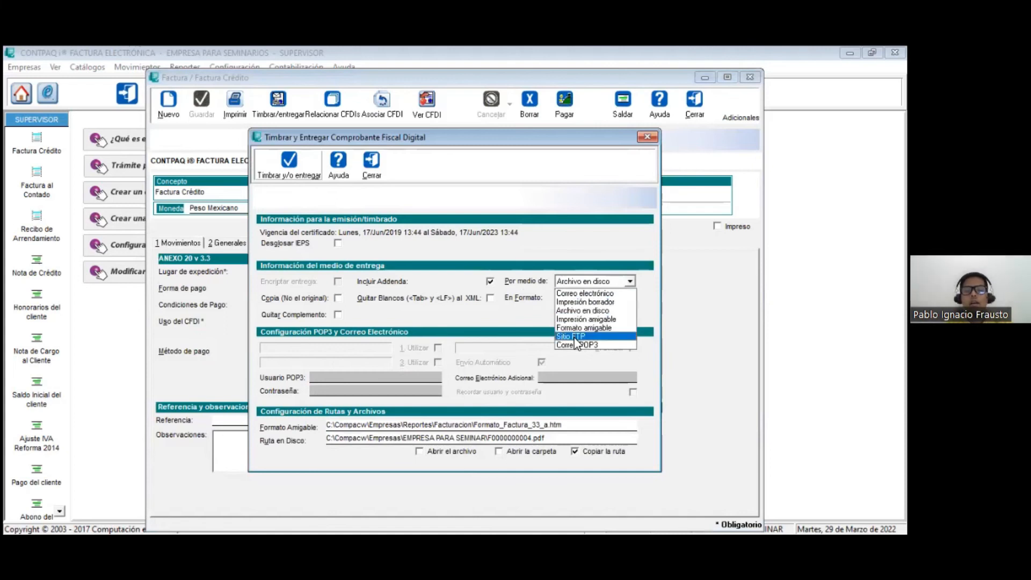
left_click(602, 310)
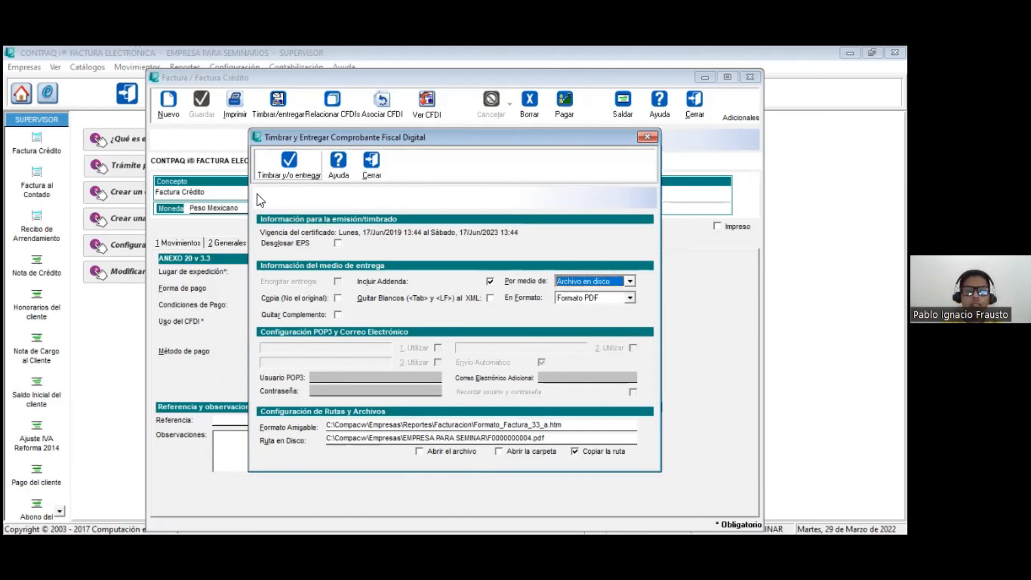
left_click(266, 175)
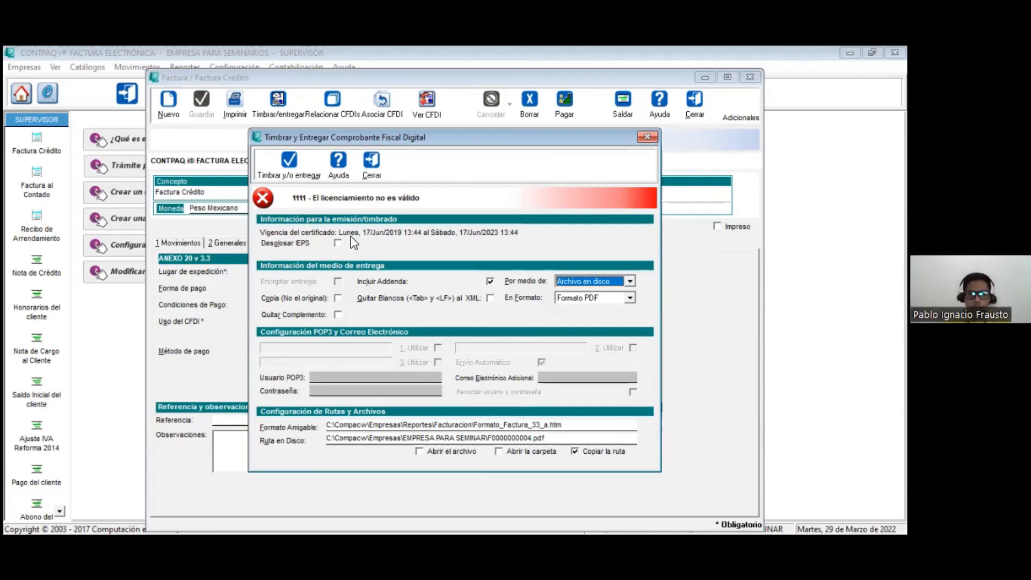
left_click(647, 138)
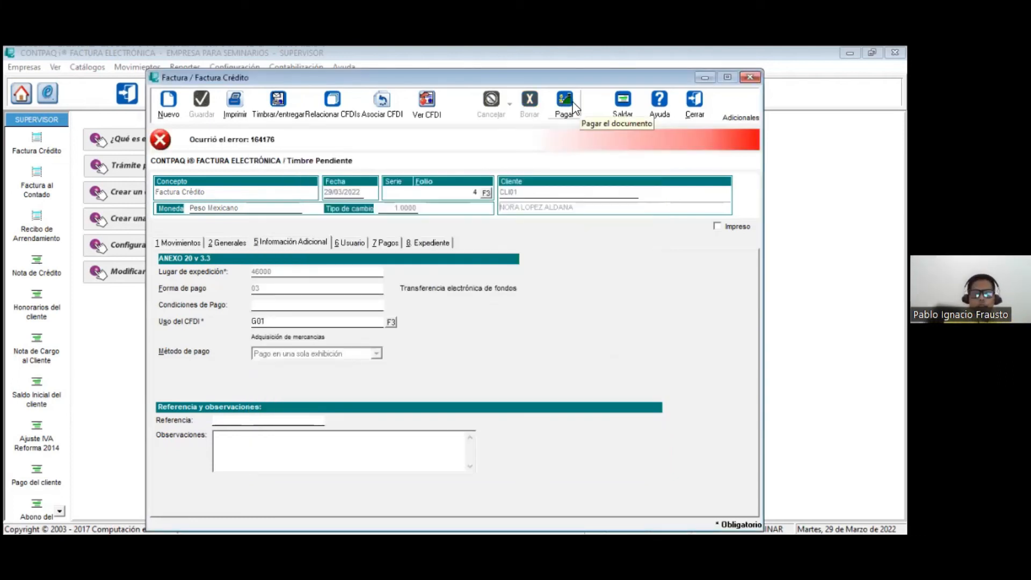
Step: Try to pay the credit invoice directly with a Pago del cliente, and close the payment form and the invoice
left_click(575, 106)
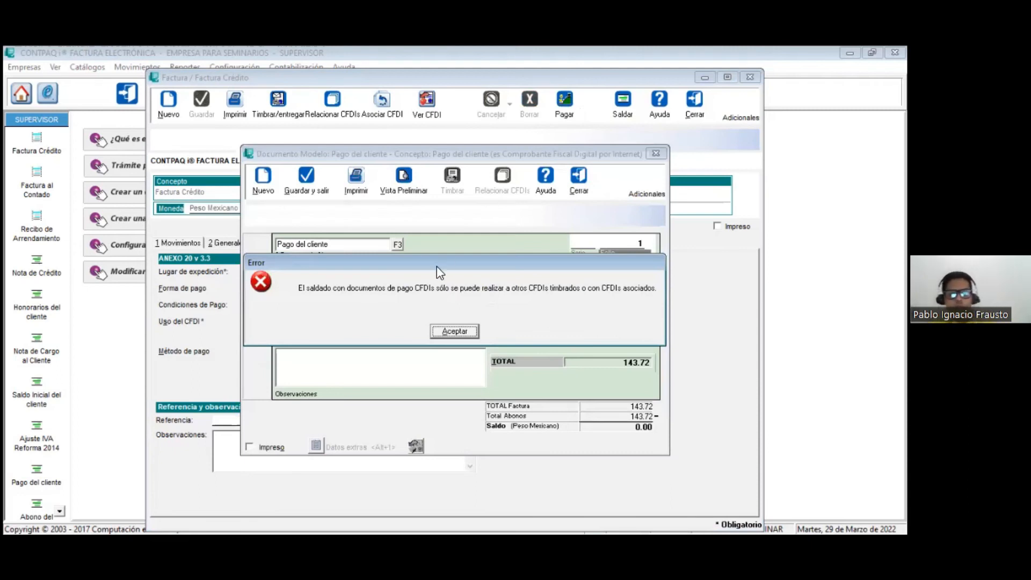
left_click(454, 332)
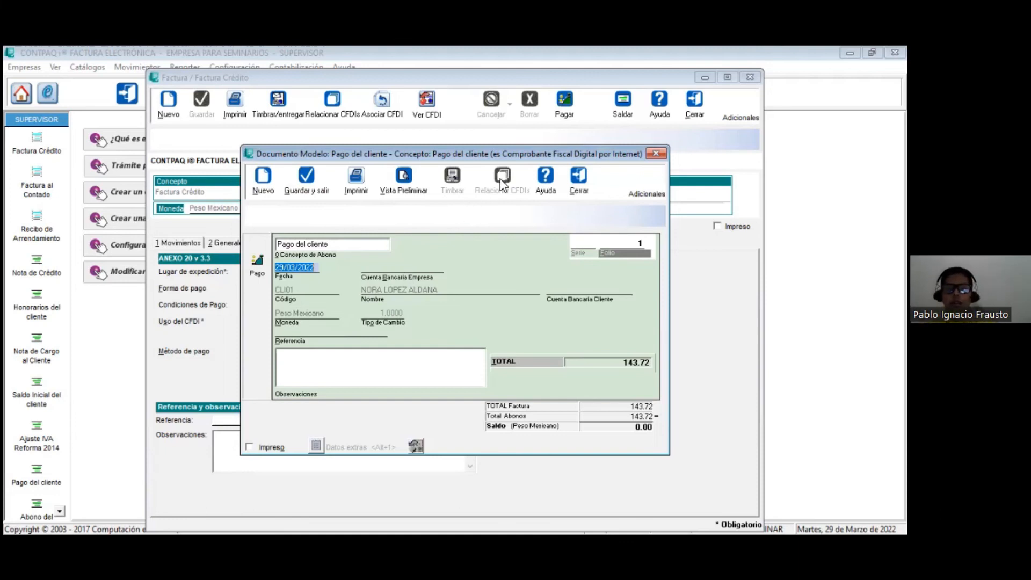
left_click(578, 178)
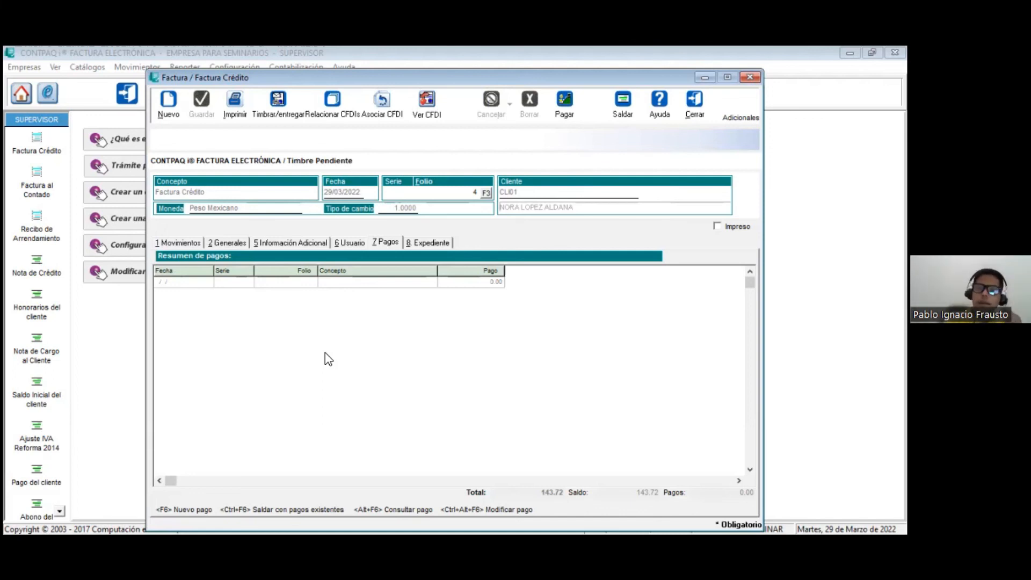
left_click(693, 98)
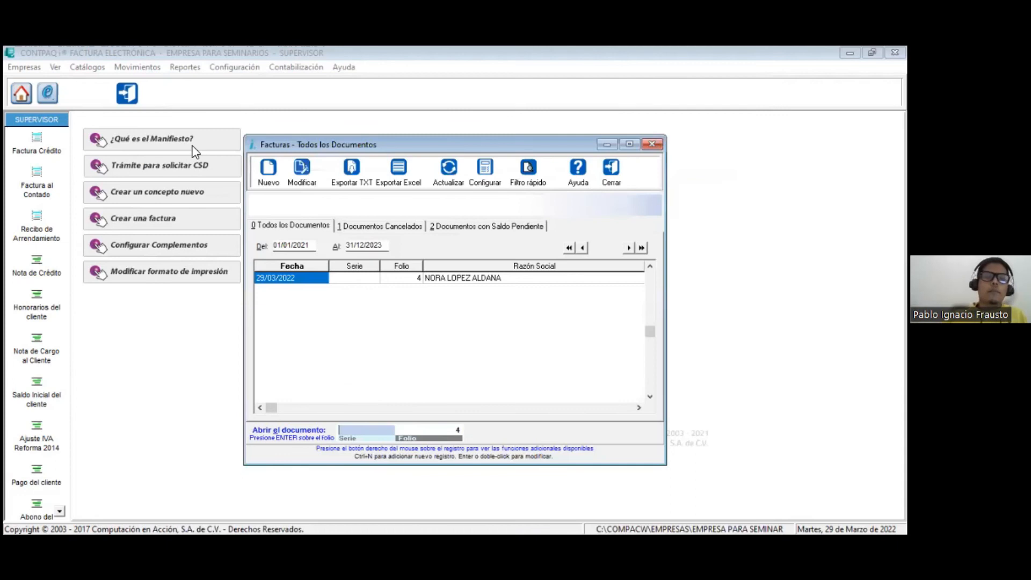
Step: Open the list of all Abonos del Cliente documents and start a new Pago del cliente
left_click(147, 67)
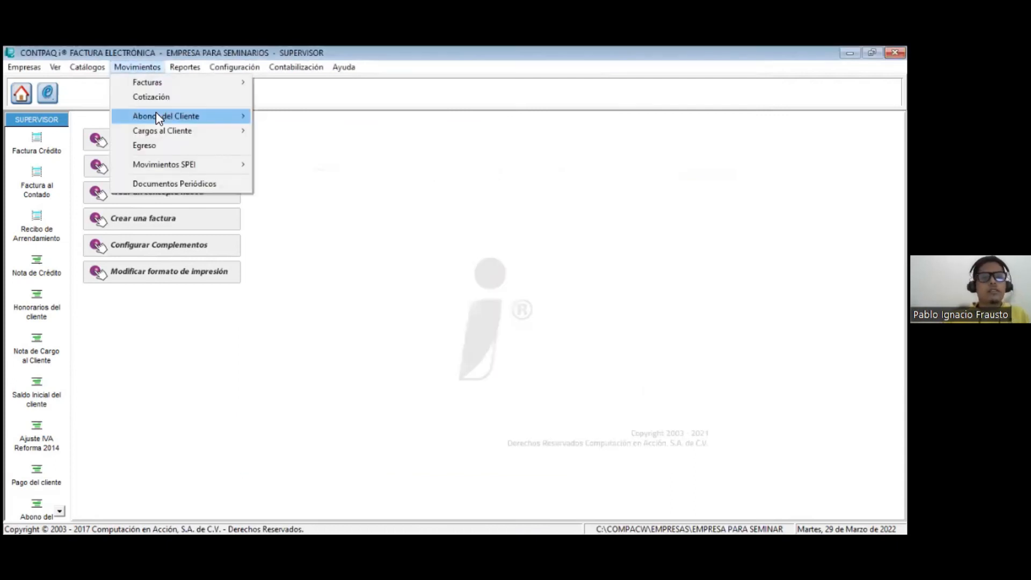
left_click(156, 114)
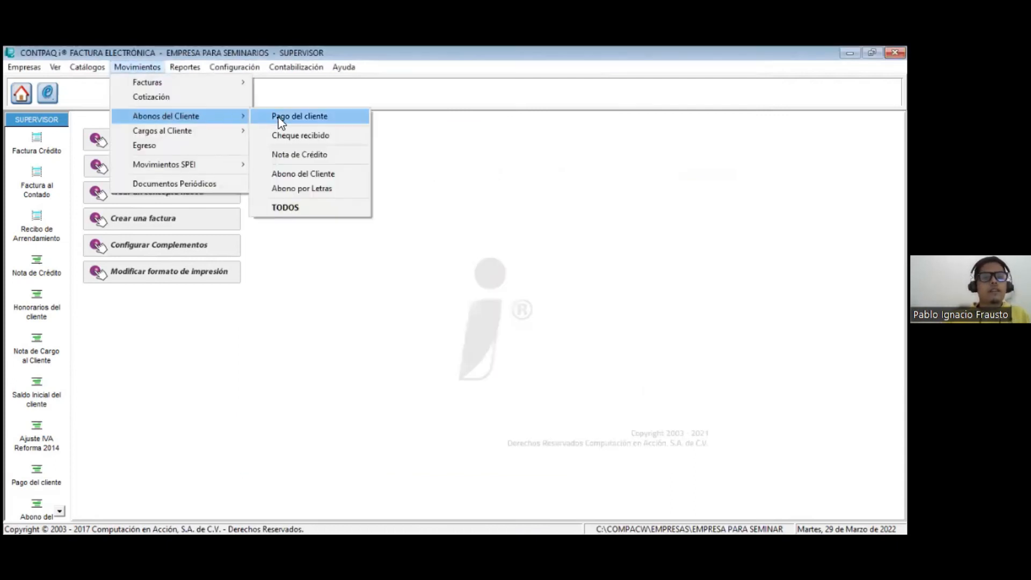
left_click(285, 208)
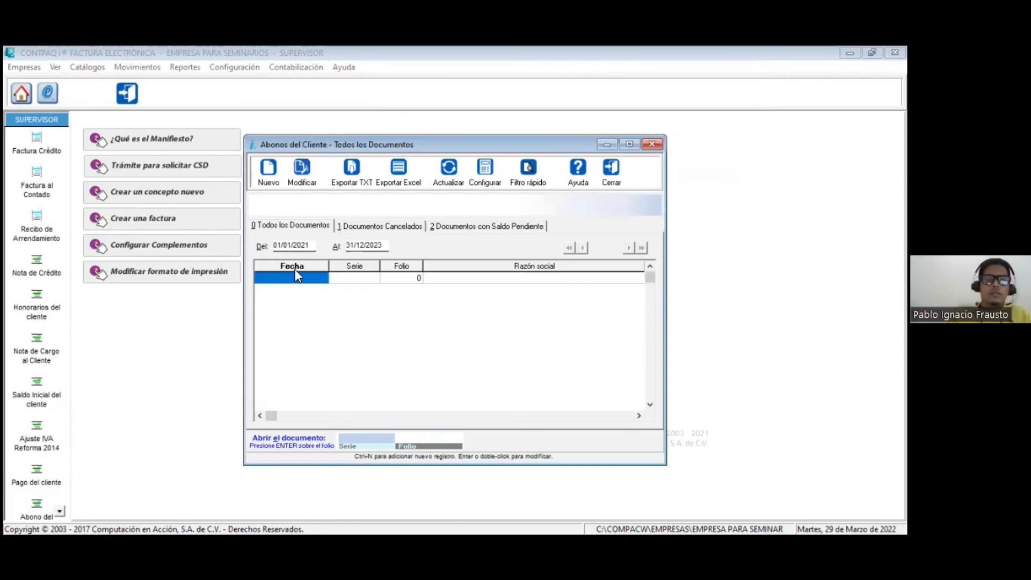
key("ctrl+n")
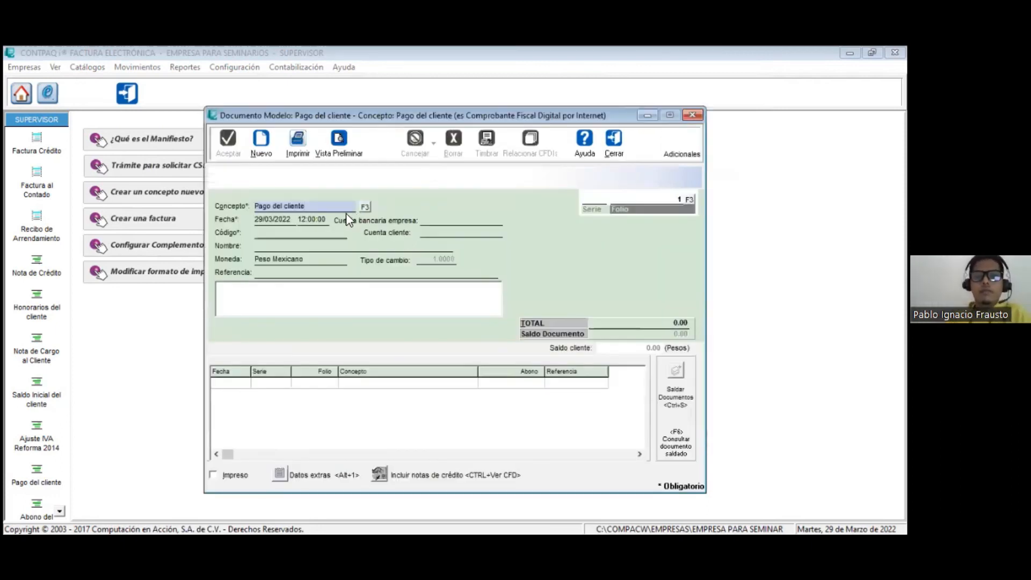
Step: Assign the first registered client to the payment and set its total to 123.90
left_click(352, 236)
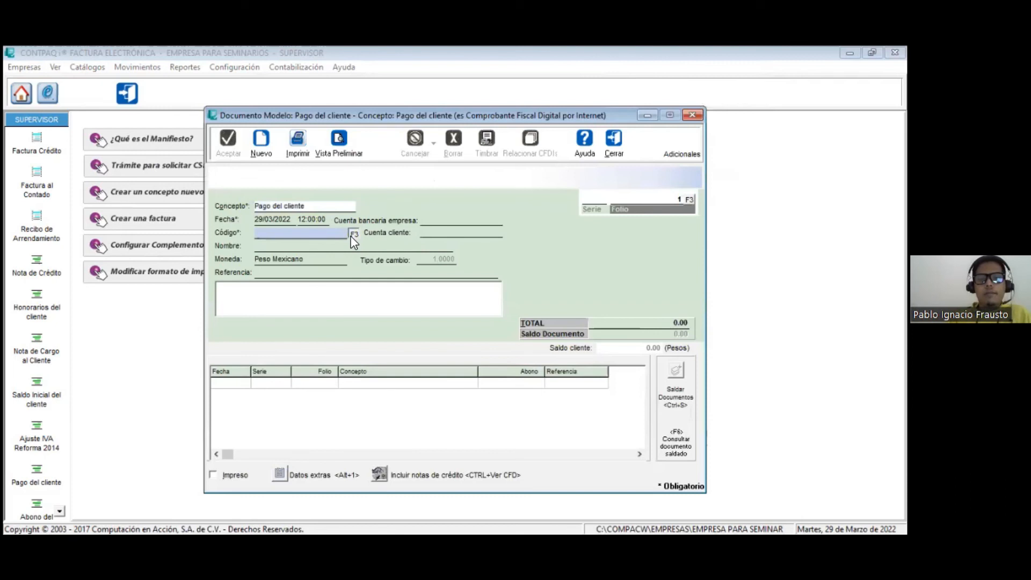
double_click(388, 282)
key("Tab")
key("Tab")
key("Tab")
key("Tab")
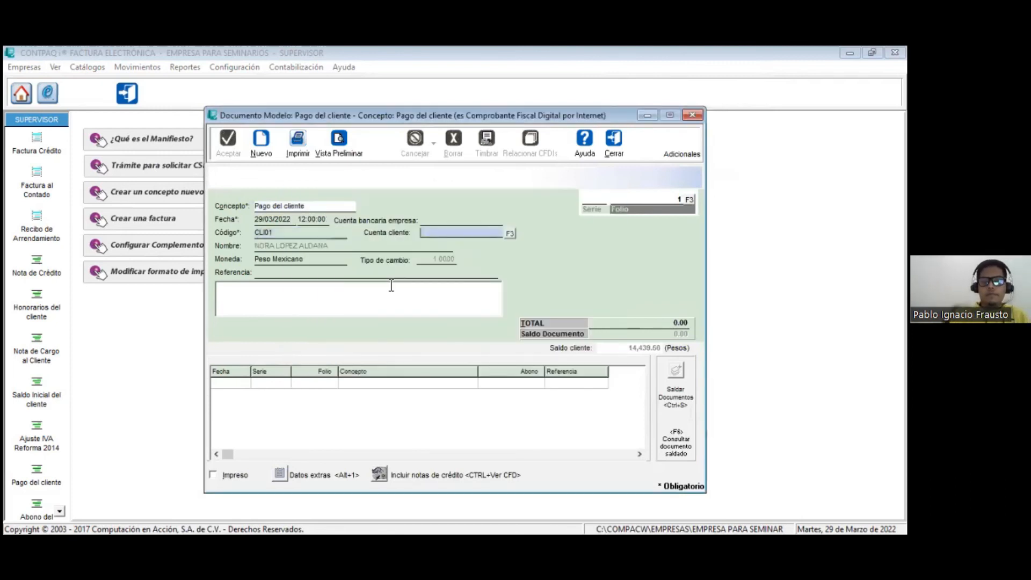
key("Tab")
type("123.90")
key("Tab")
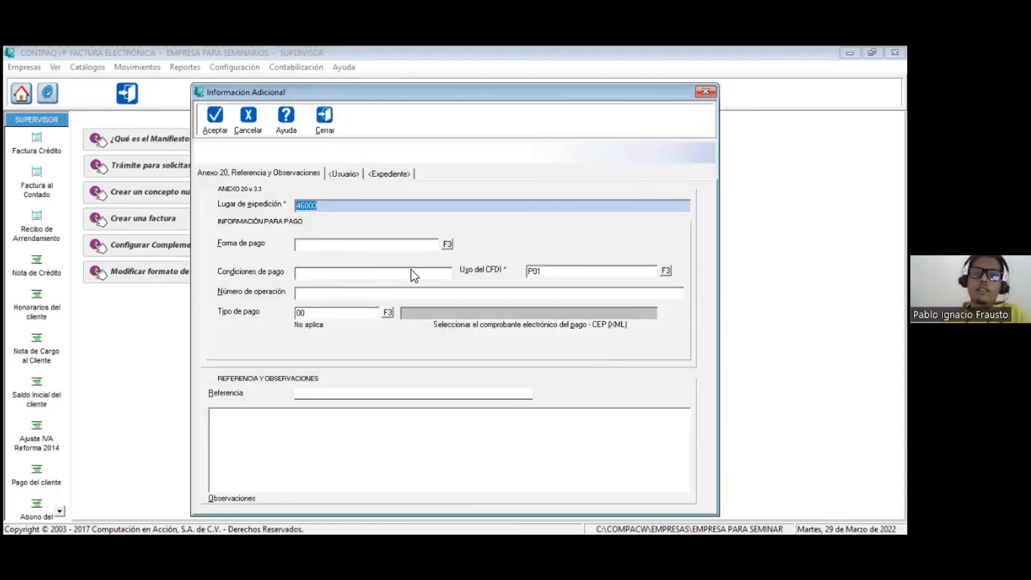
Step: Set the payment's Forma de pago to 03 Transferencia electrónica de fondos and its Uso del CFDI to G03 Gastos en general, and accept
left_click(447, 245)
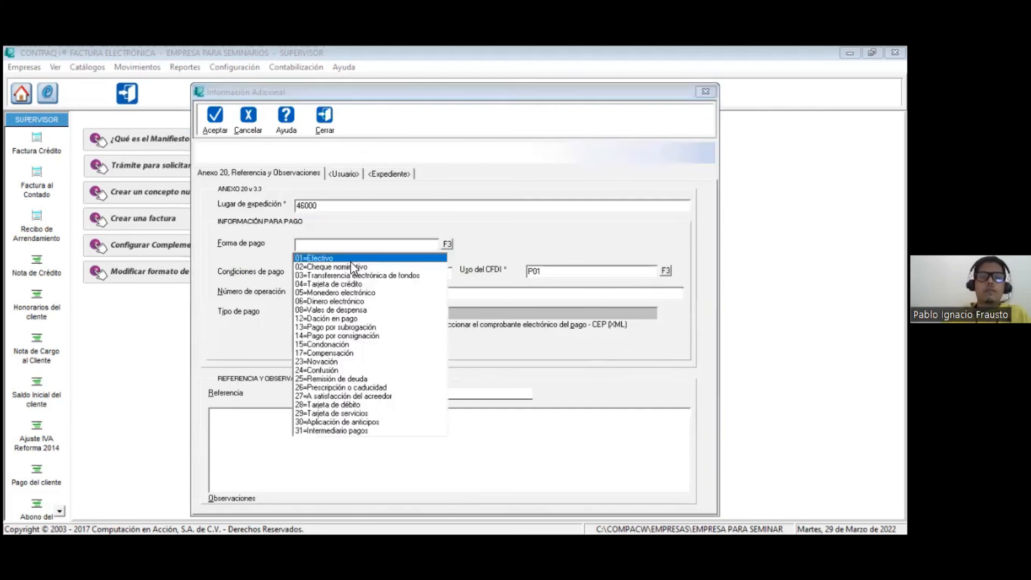
left_click(320, 274)
left_click(667, 271)
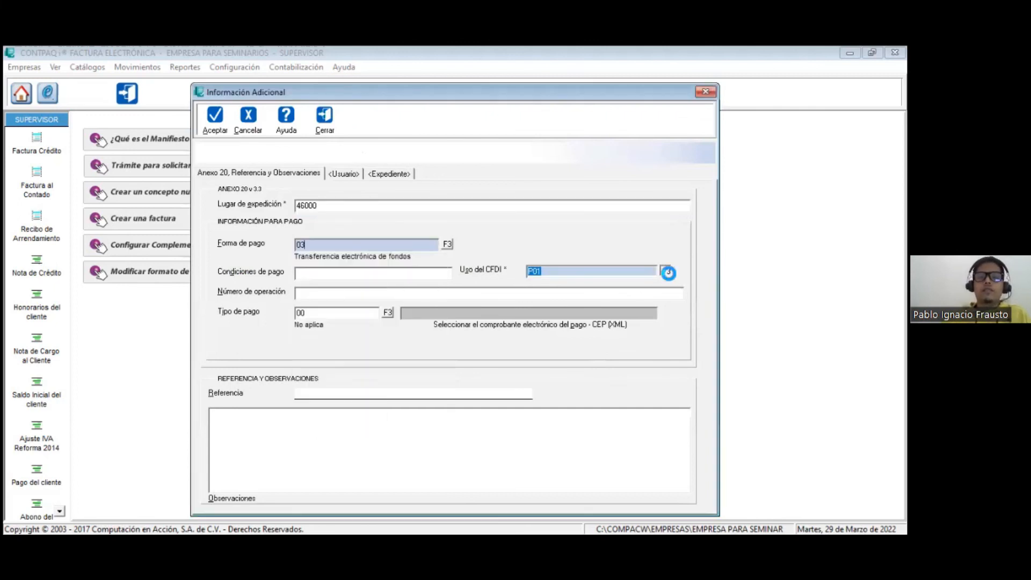
left_click(556, 300)
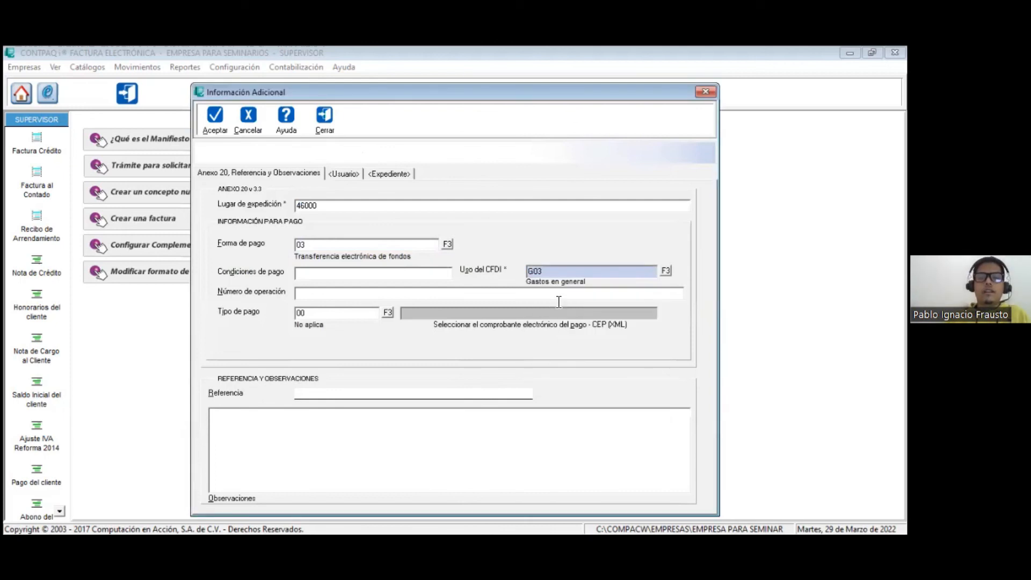
left_click(217, 131)
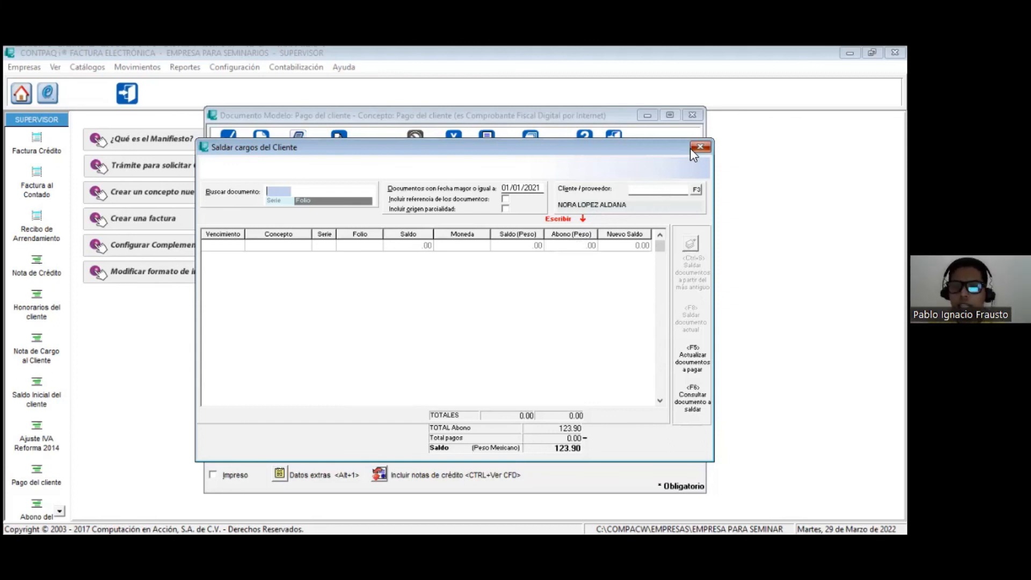
Step: Leave the settlement of client charges without applying any document and open the stamping options for the payment
key("Escape")
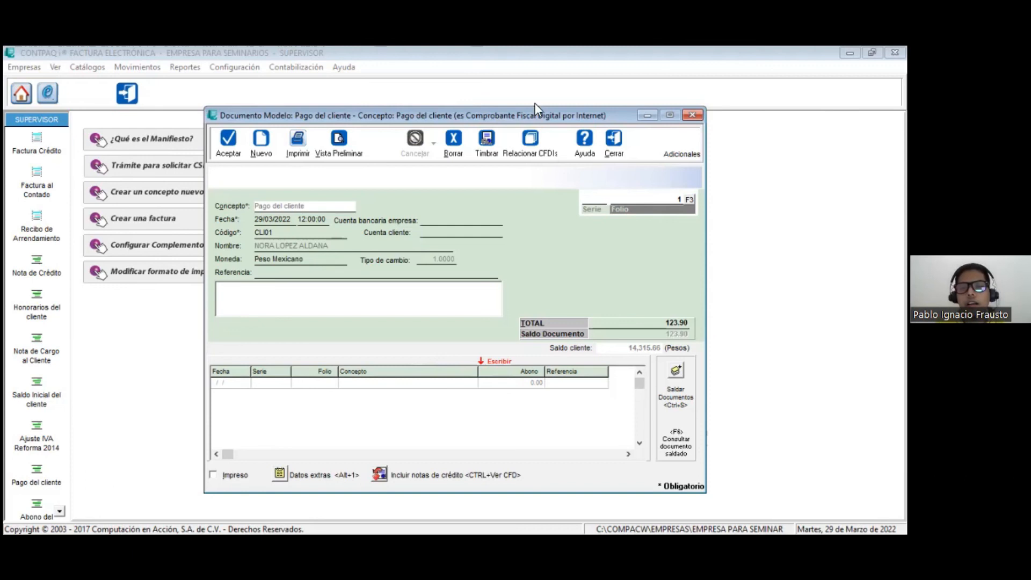
left_click(483, 160)
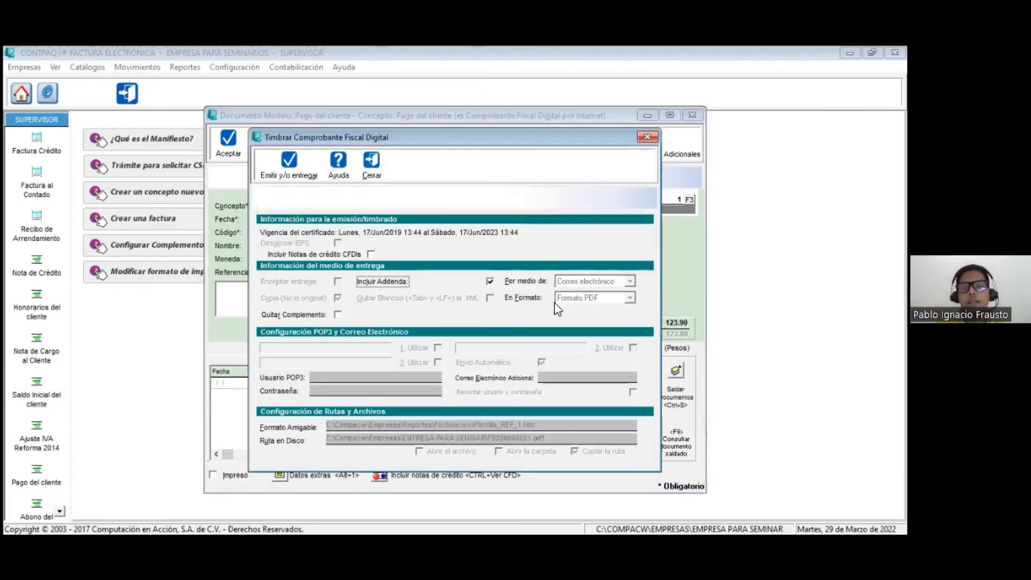
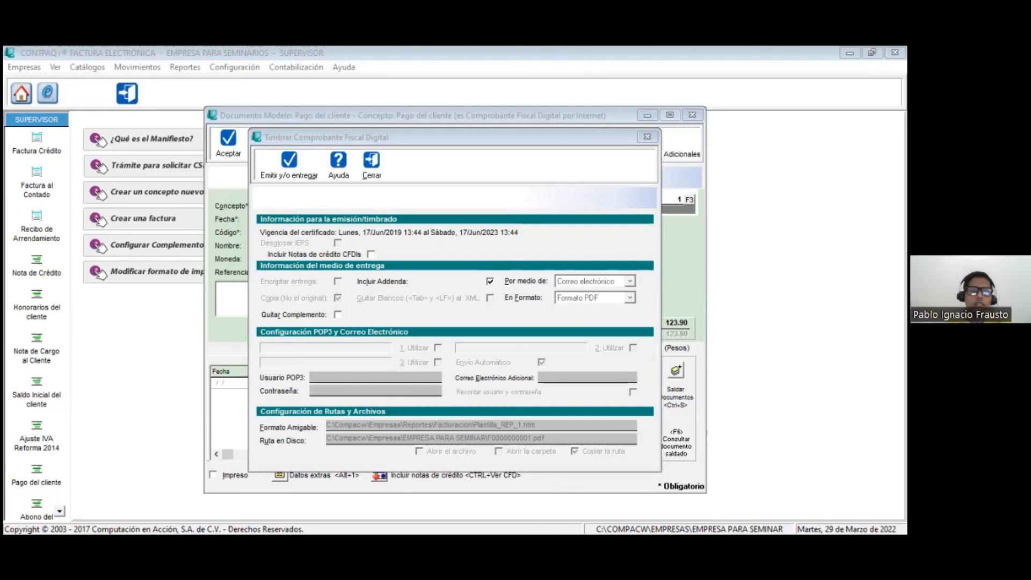
Step: Save the format template with Página web as its file type, and close the Pago del cliente document
left_click(532, 378)
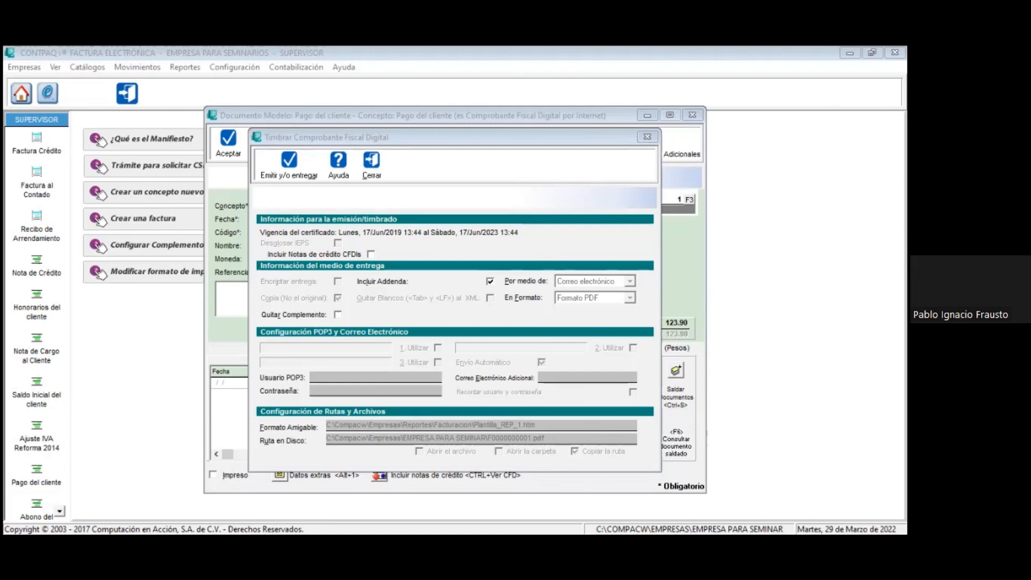
left_click(268, 290)
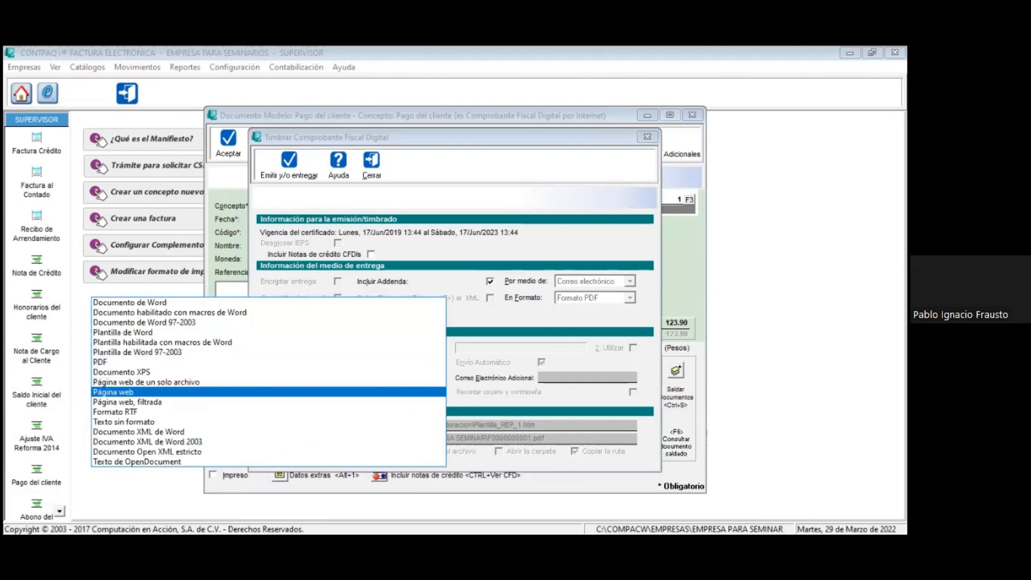
left_click(161, 392)
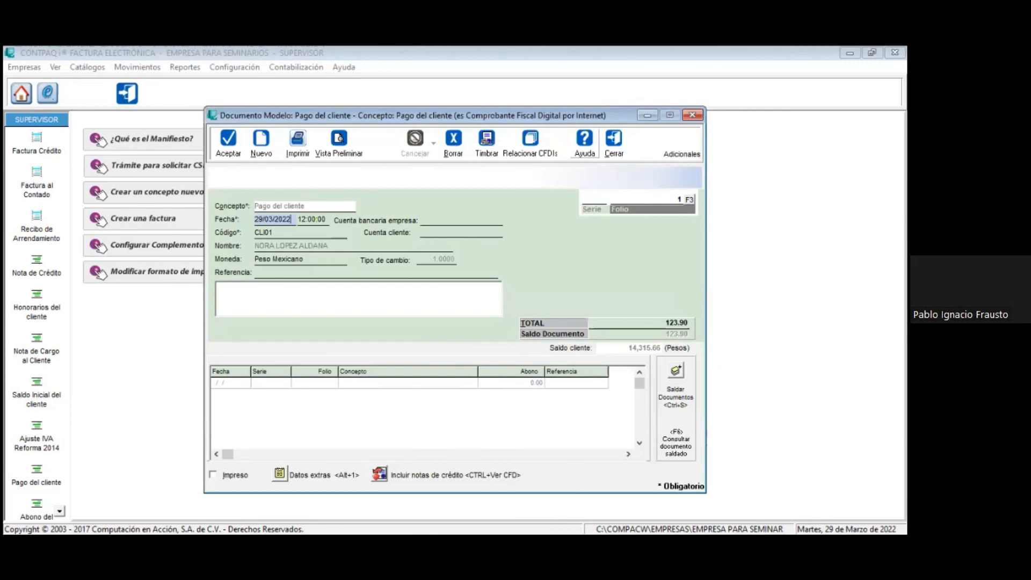
key("Escape")
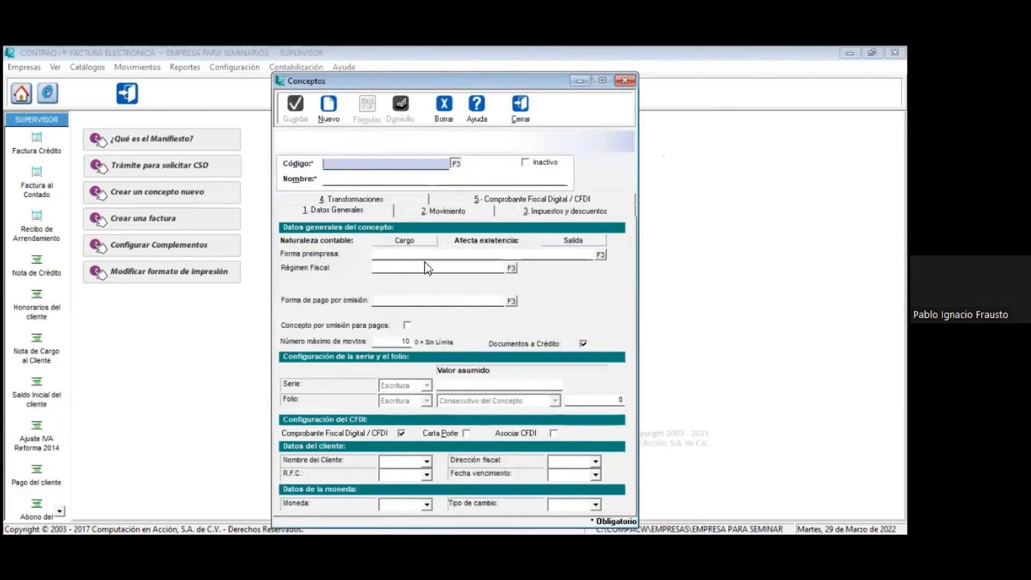
Step: Load the Factura Crédito concept and open the file selection for its Plantilla de Formato Amigable in the CFDI settings
key("F3")
double_click(441, 271)
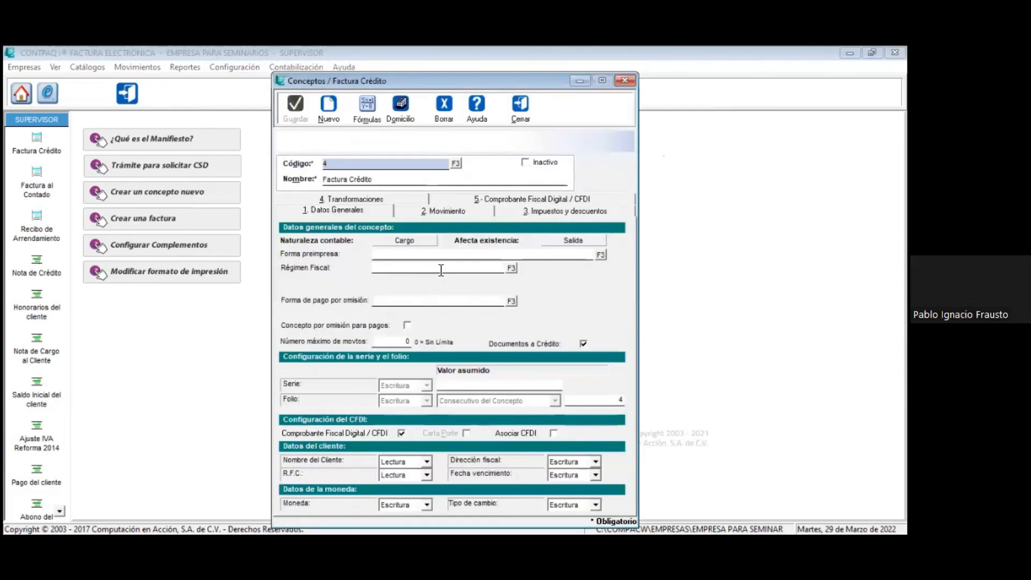
left_click(472, 201)
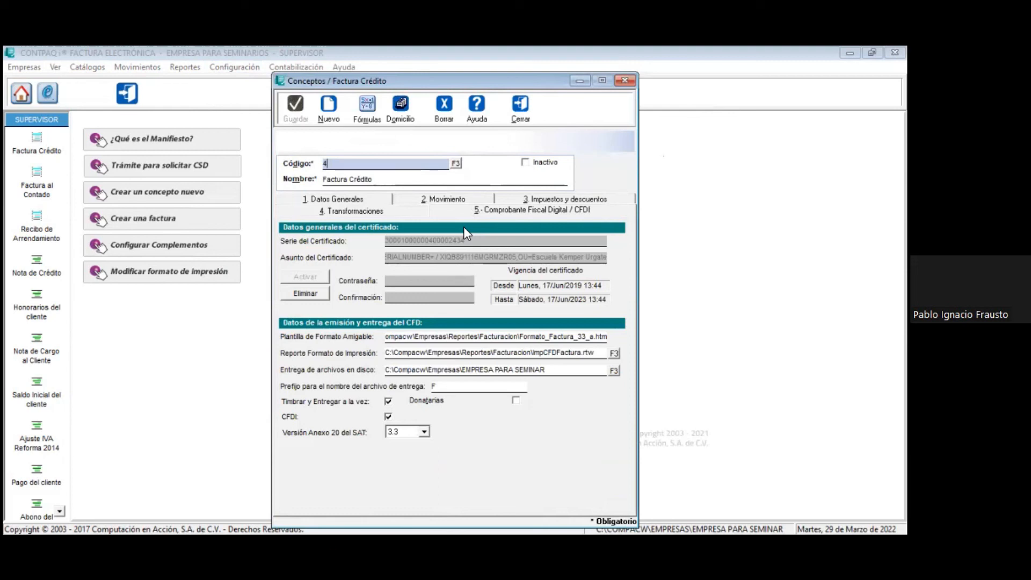
left_click(600, 336)
left_click(615, 338)
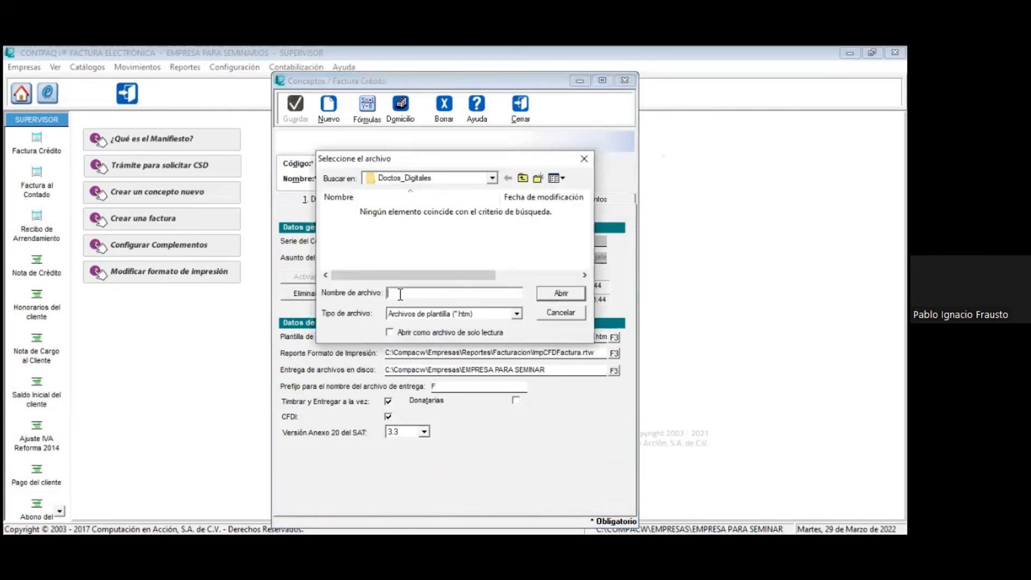
type("%RECEPTOR_NUMREGIDTRIB%")
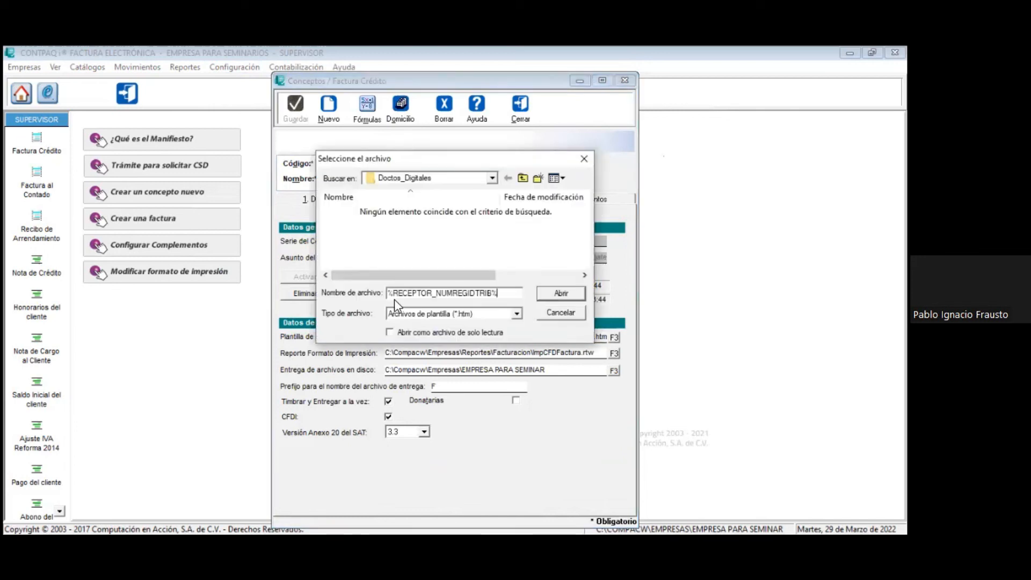
key("BackSpace")
key("BackSpace")
key("BackSpace")
key("BackSpace")
key("BackSpace")
key("BackSpace")
key("BackSpace")
key("BackSpace")
key("BackSpace")
key("BackSpace")
key("BackSpace")
key("BackSpace")
key("BackSpace")
key("BackSpace")
key("BackSpace")
key("BackSpace")
key("BackSpace")
key("BackSpace")
key("BackSpace")
key("BackSpace")
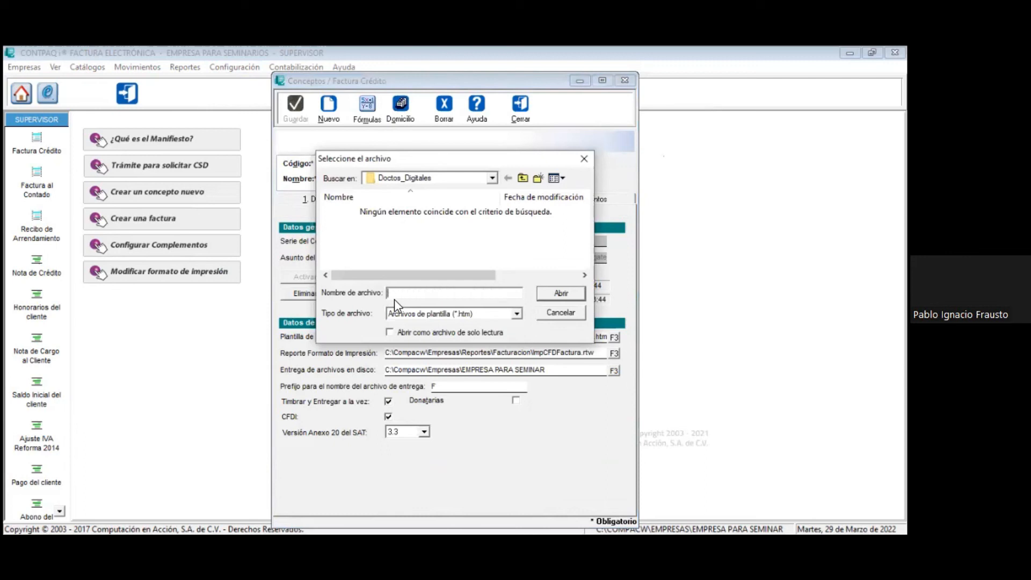
Step: Browse the template file selection to the Facturacion folder inside c:\Compacw\Empresas\Reportes
type("c:")
type("\\cOMPC")
type("aw\\")
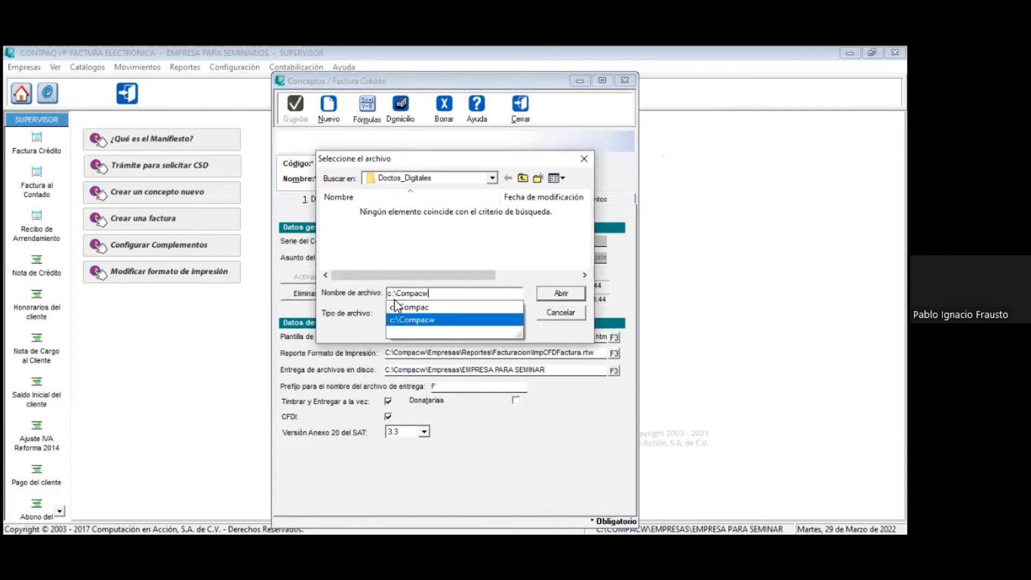
key("Return")
double_click(364, 213)
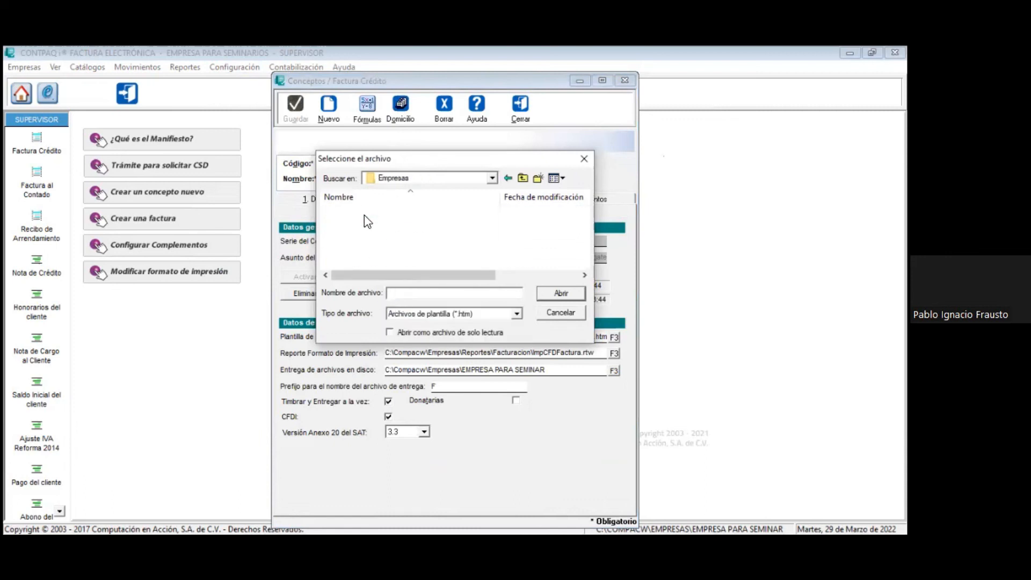
key("r")
key("Return")
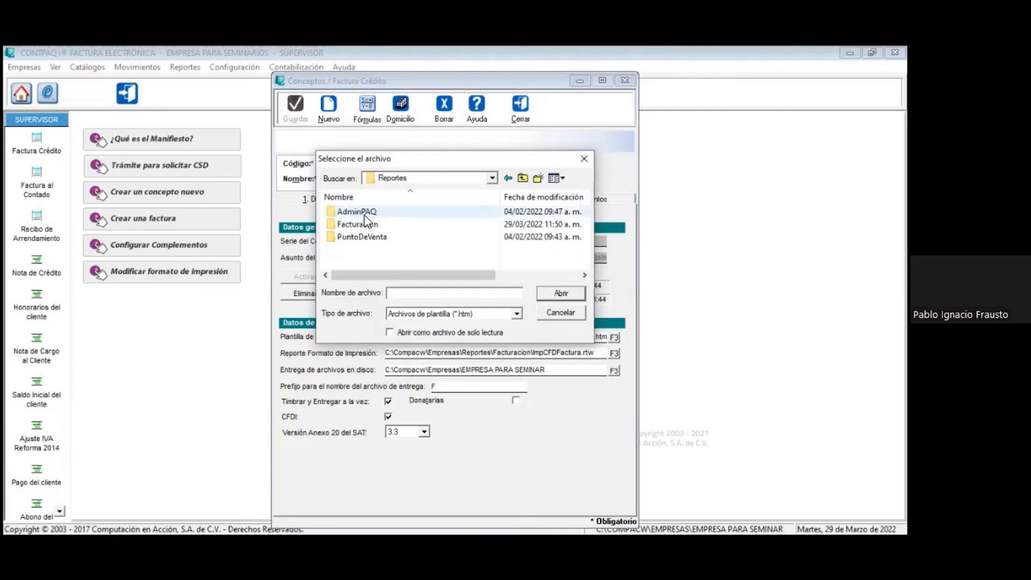
key("f")
key("Return")
key("f")
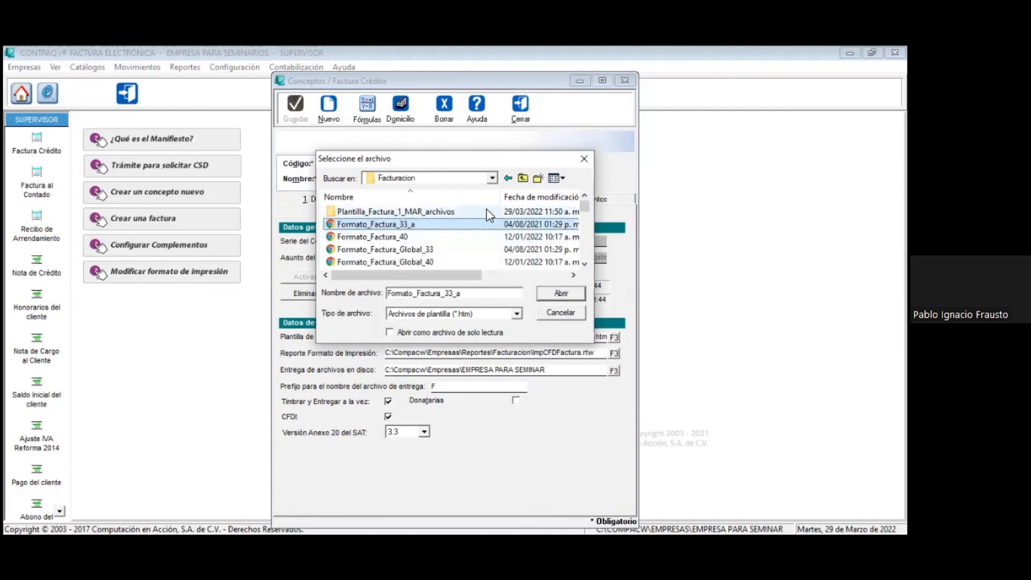
Step: Sort the template files by modification date and assign Plantilla_Factura_1_MAR as the concept's Formato Amigable template
left_click(505, 197)
scroll(394, 262, "up", 5)
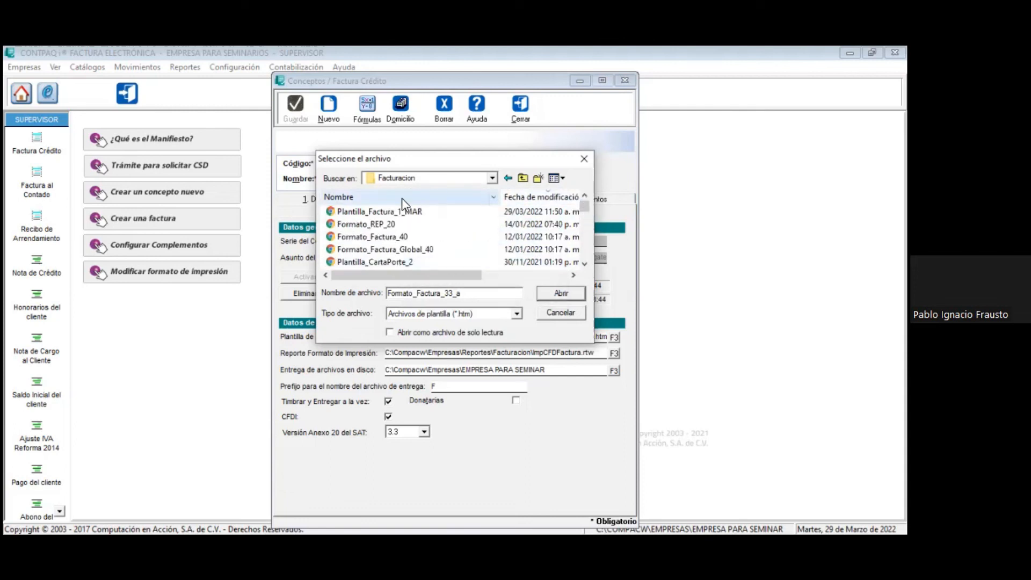
left_click(381, 211)
left_click(557, 299)
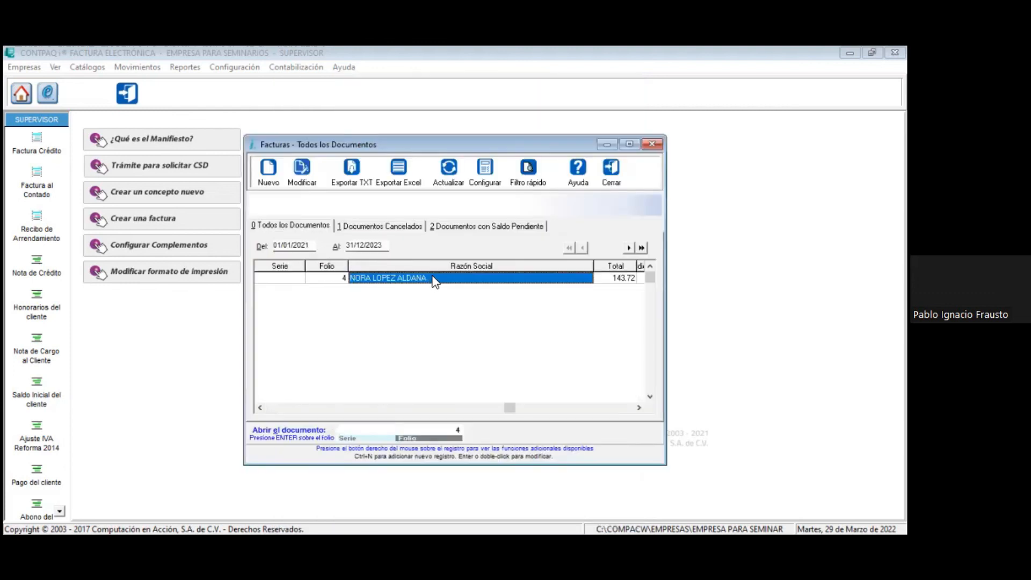
Step: Open the credit invoice with folio 4, examine its format preview, and close the invoice and the Facturas list
key("Return")
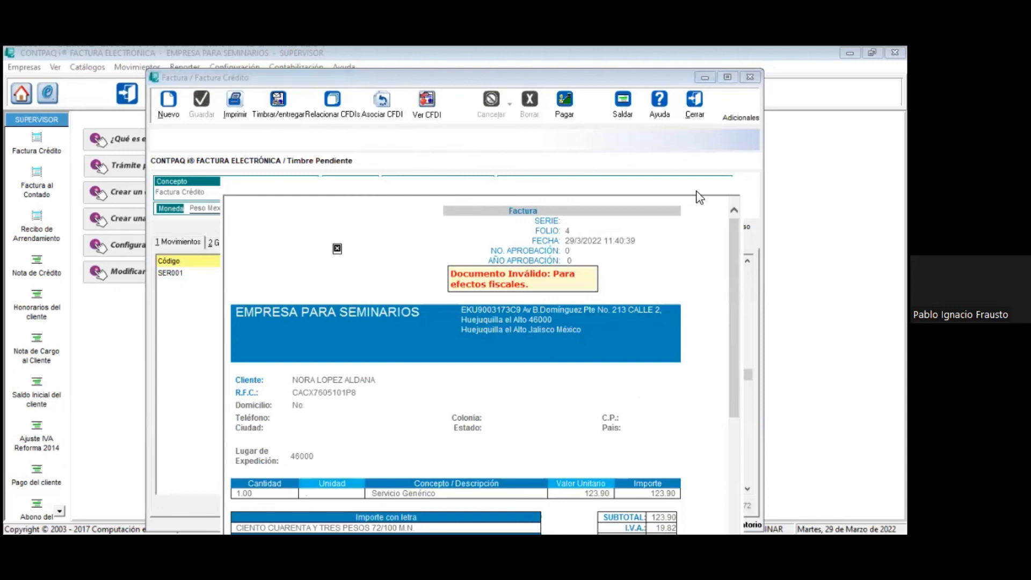
left_click(732, 187)
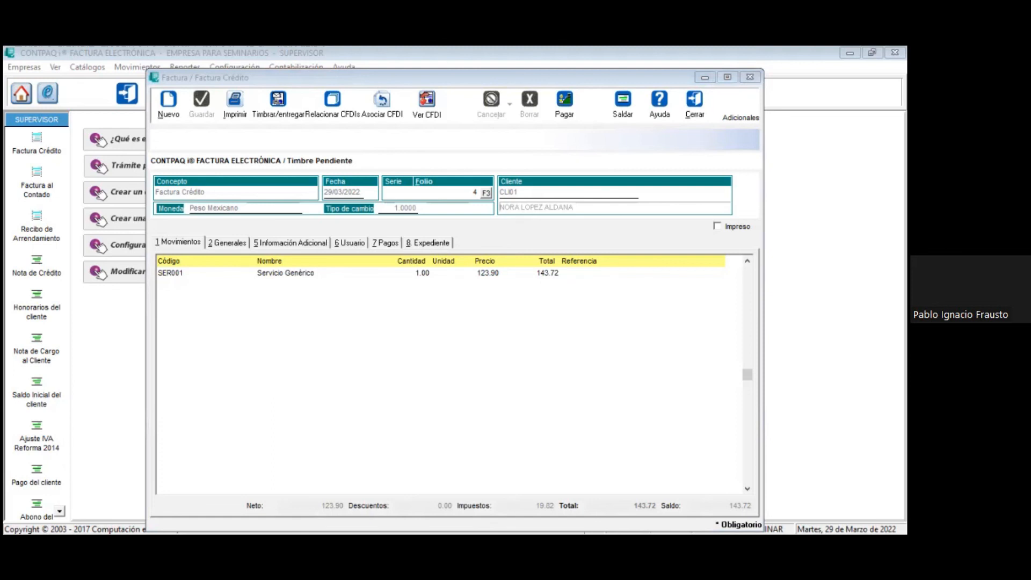
left_click(708, 108)
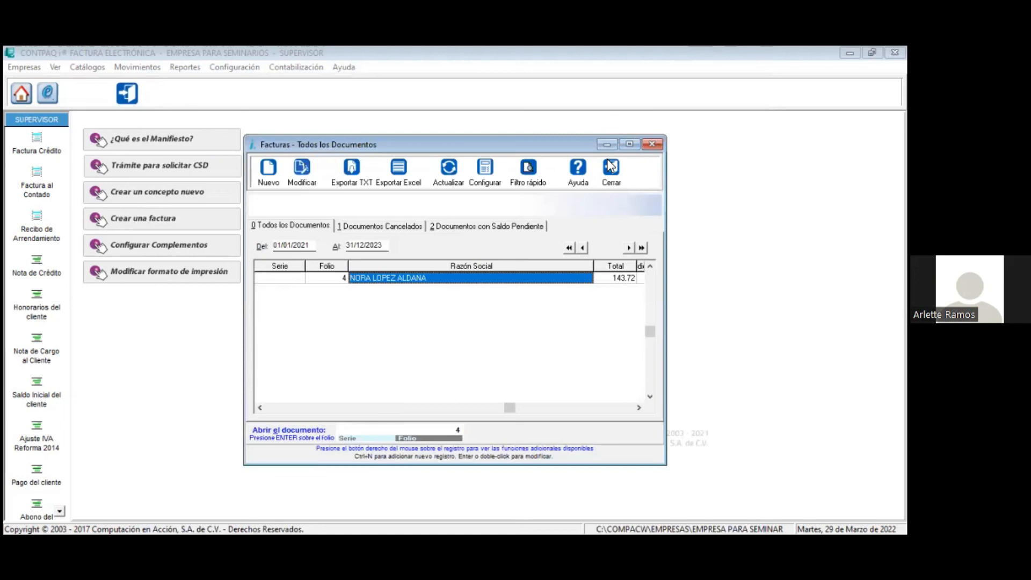
left_click(609, 171)
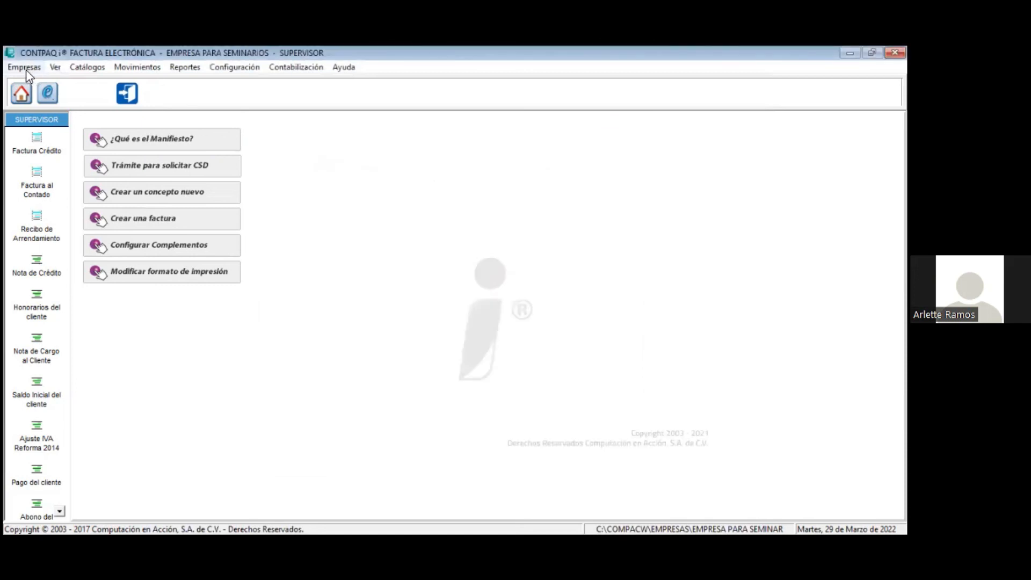
Step: Open the Administrador del Almacén Digital and view the XMLs en Revisión folder selection for analysing XML files, without choosing a folder
left_click(26, 69)
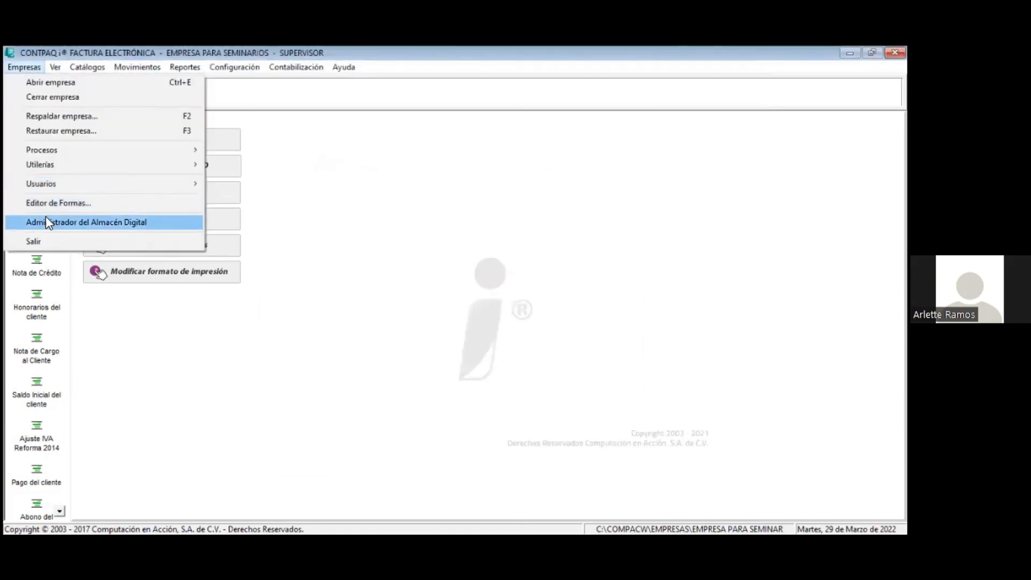
left_click(77, 224)
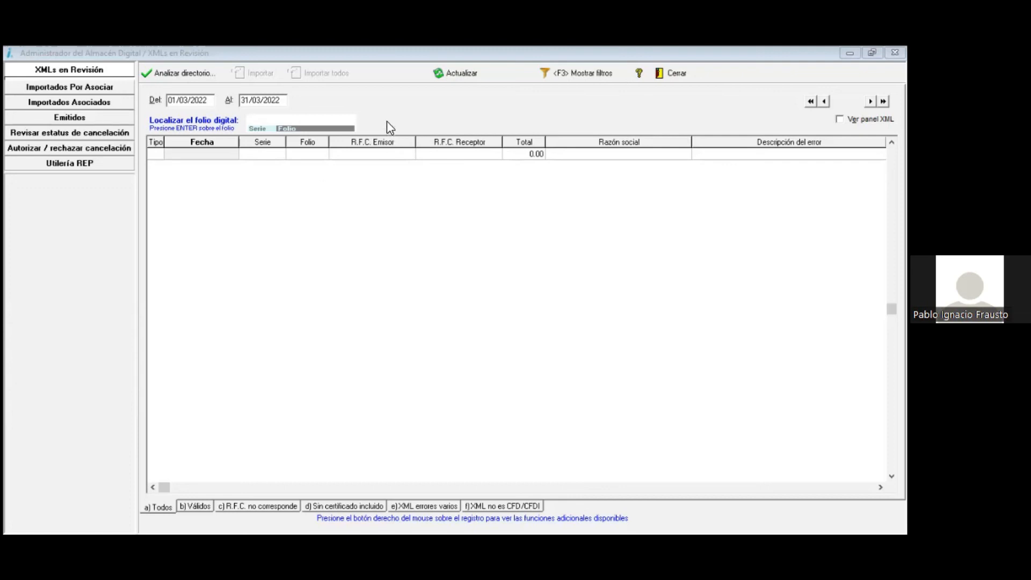
left_click(93, 87)
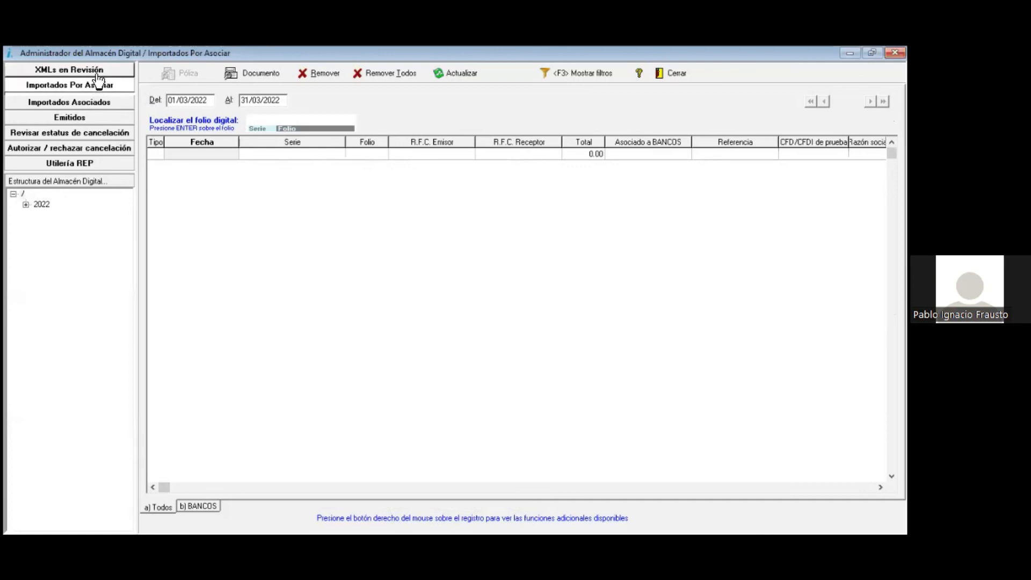
left_click(100, 86)
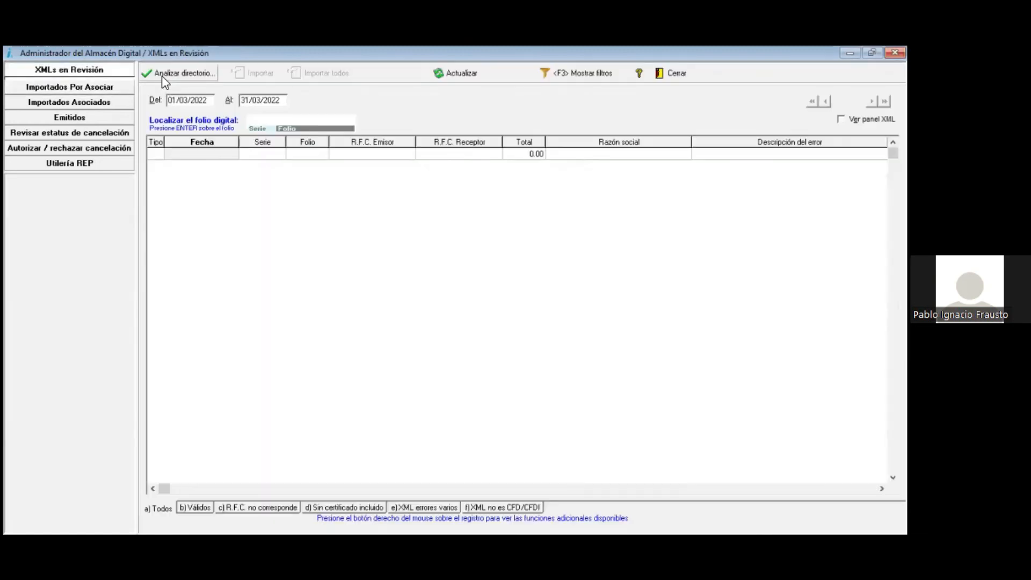
left_click(162, 73)
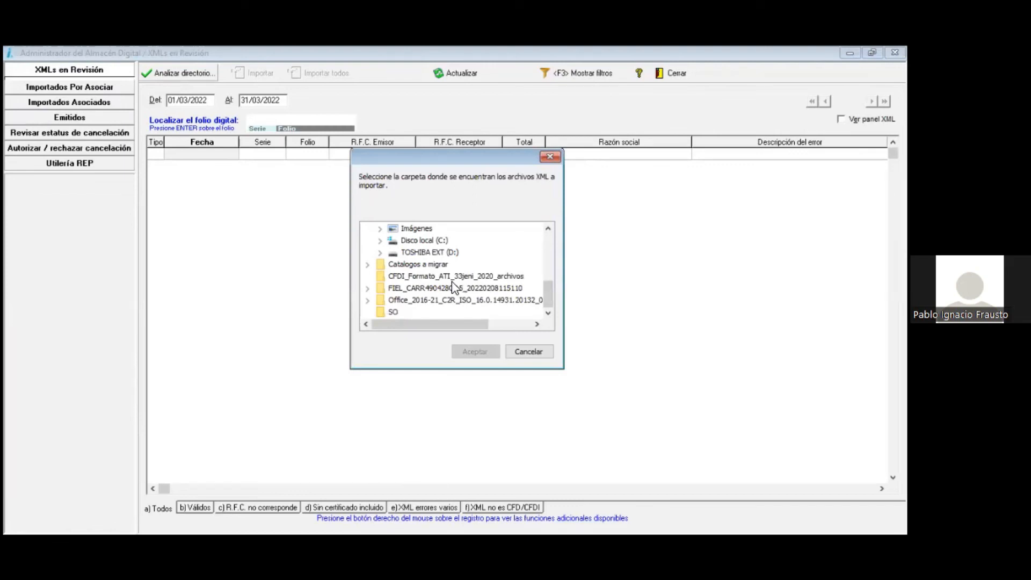
left_click(549, 156)
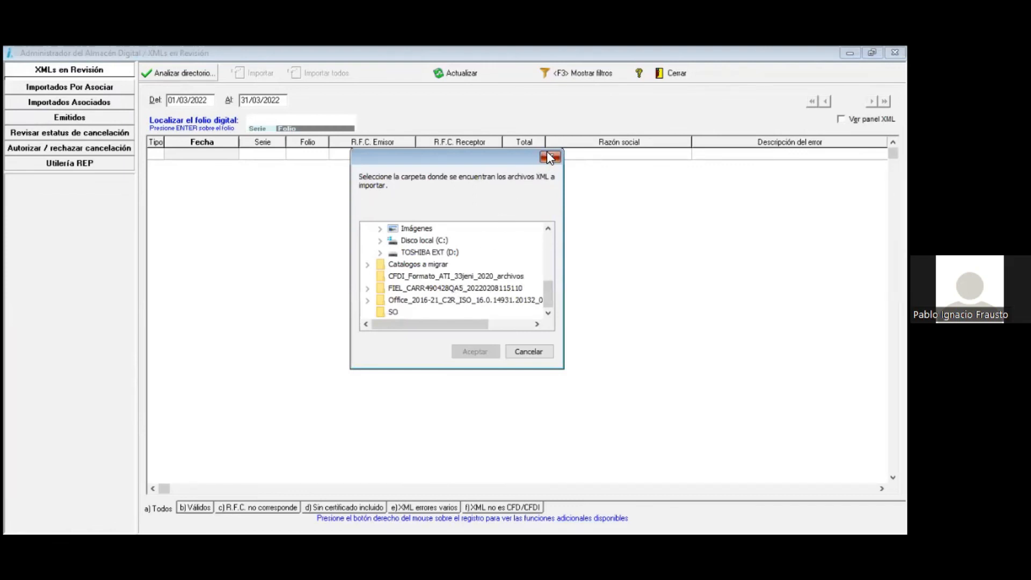
Step: View the Válidos list of XMLs en Revisión, plus the Autorizar / rechazar cancelación and Utilería REP sections
left_click(194, 511)
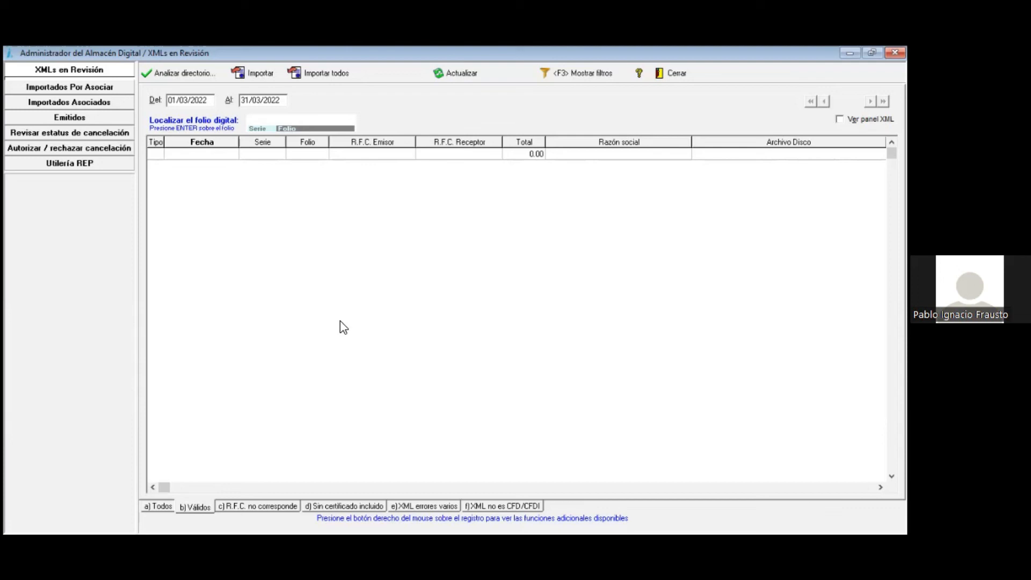
left_click(59, 149)
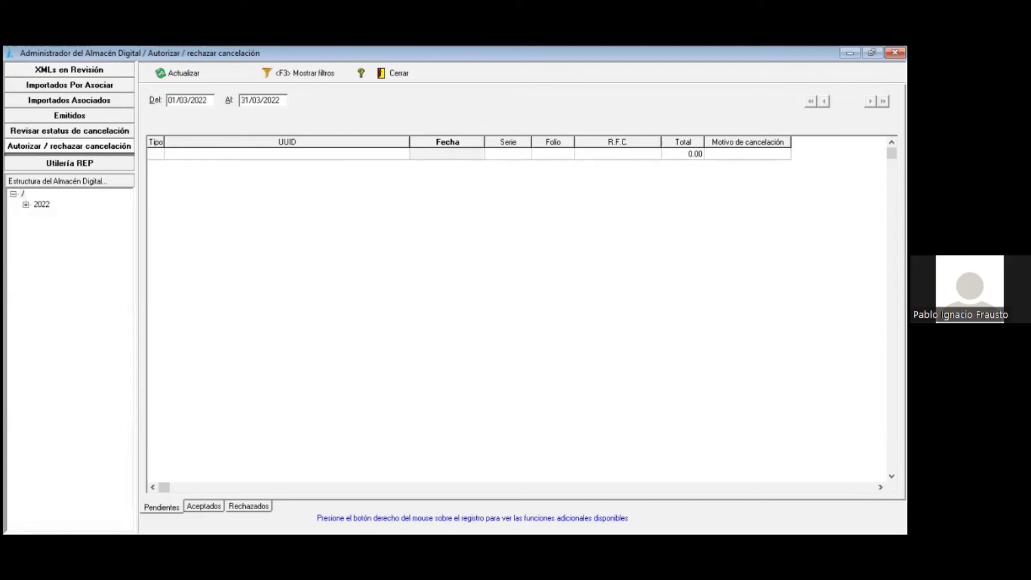
left_click(88, 164)
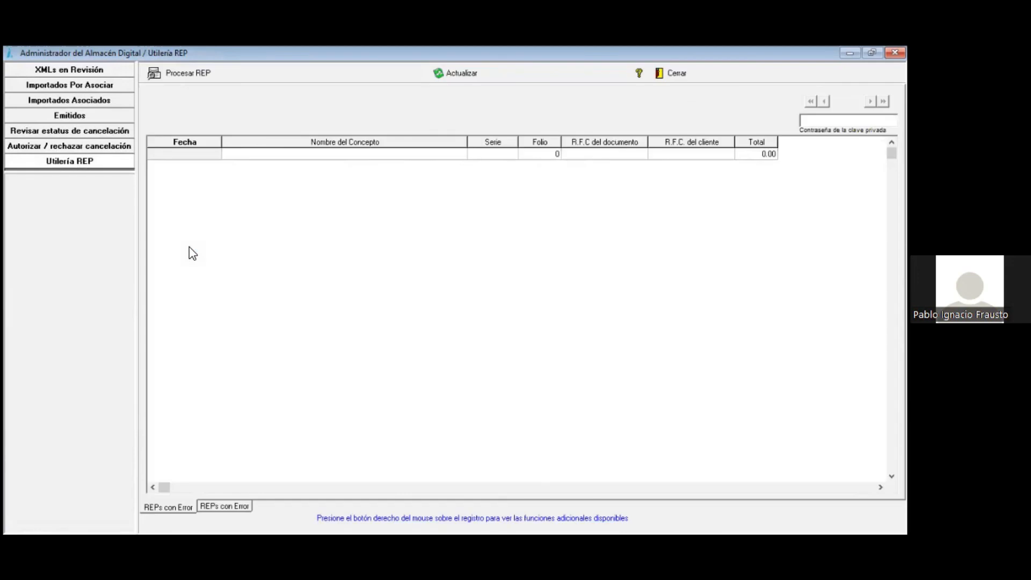